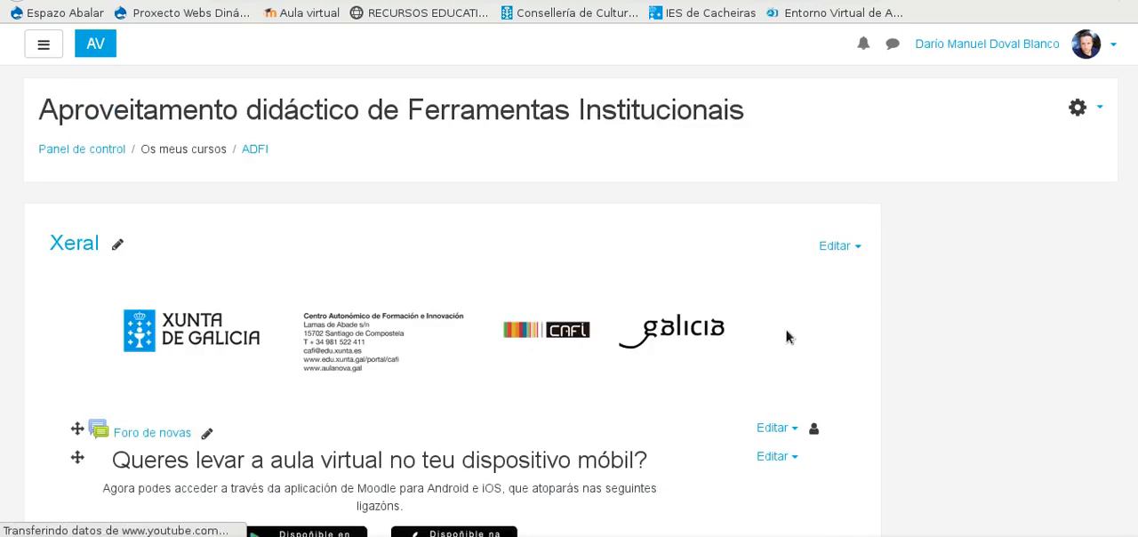
Step: Locate the editing-mode option in the course administration block and in the course's actions list
scroll(501, 325, down, 3)
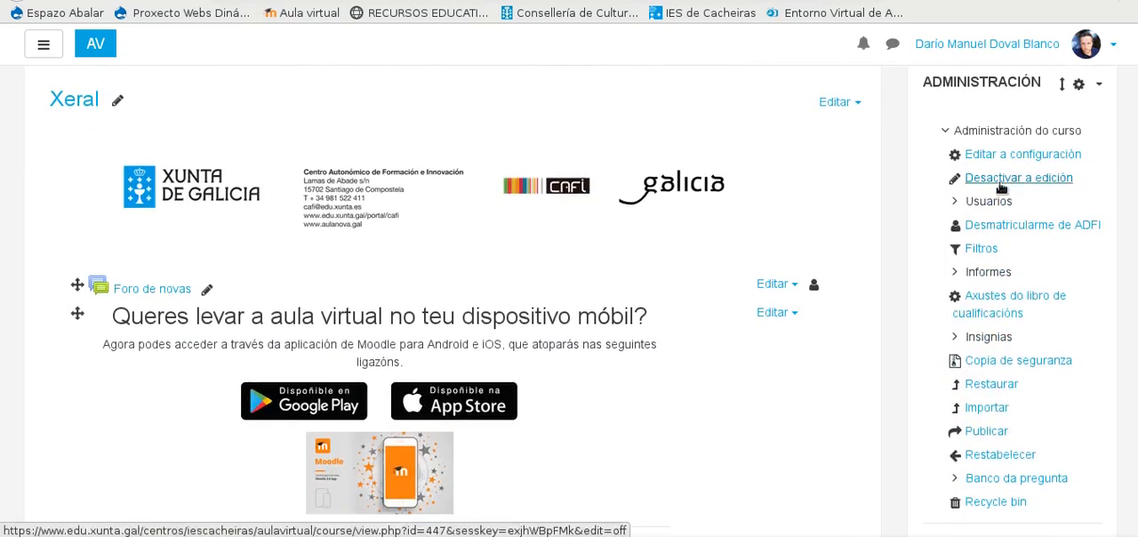
click(1011, 179)
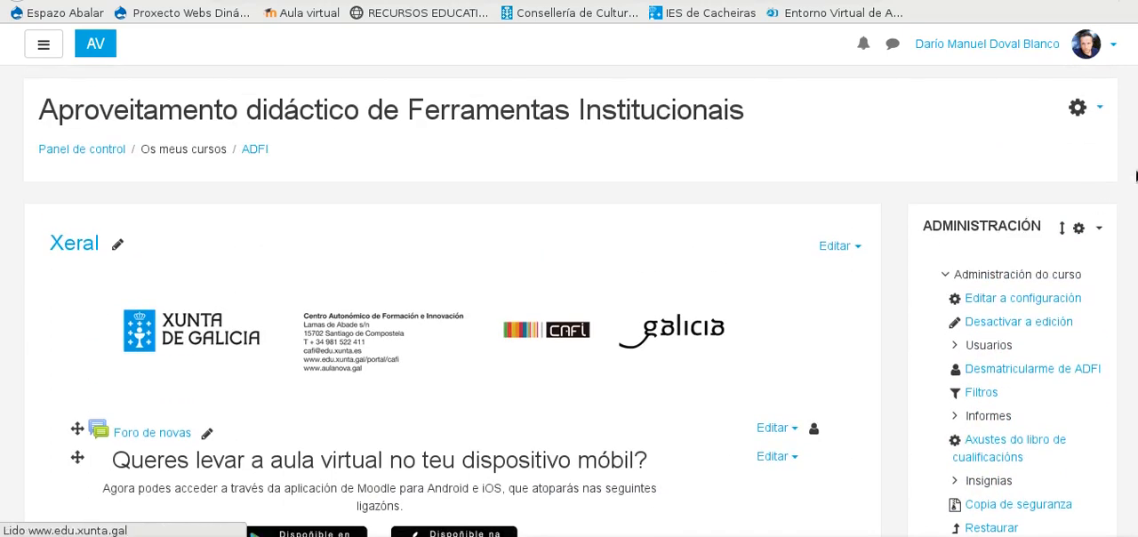
click(1101, 108)
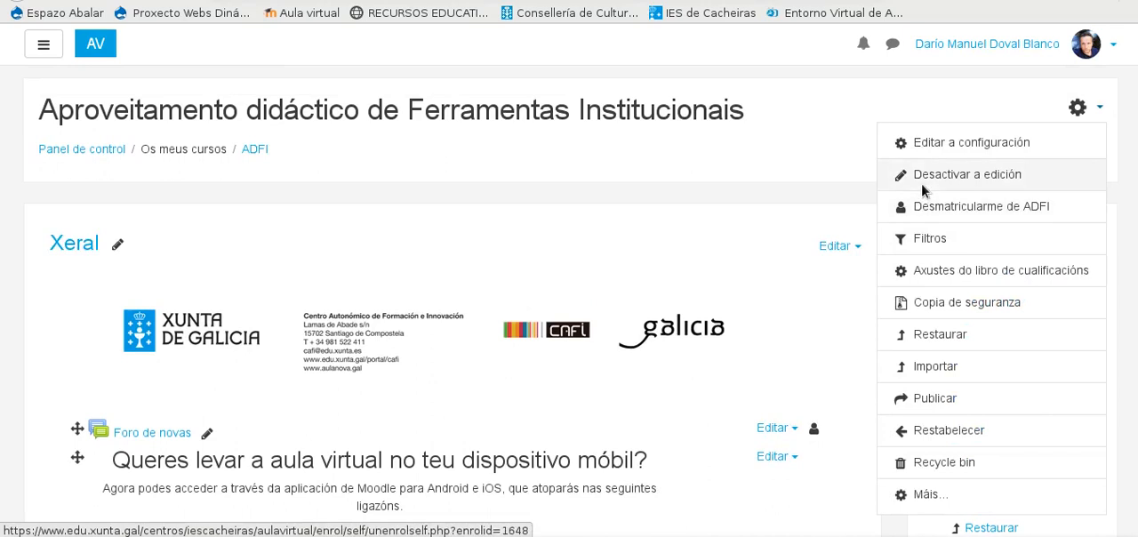
Step: Open the quiz Proba 2 in the Moodle 2 section and go to its question editing page
scroll(686, 288, down, 7)
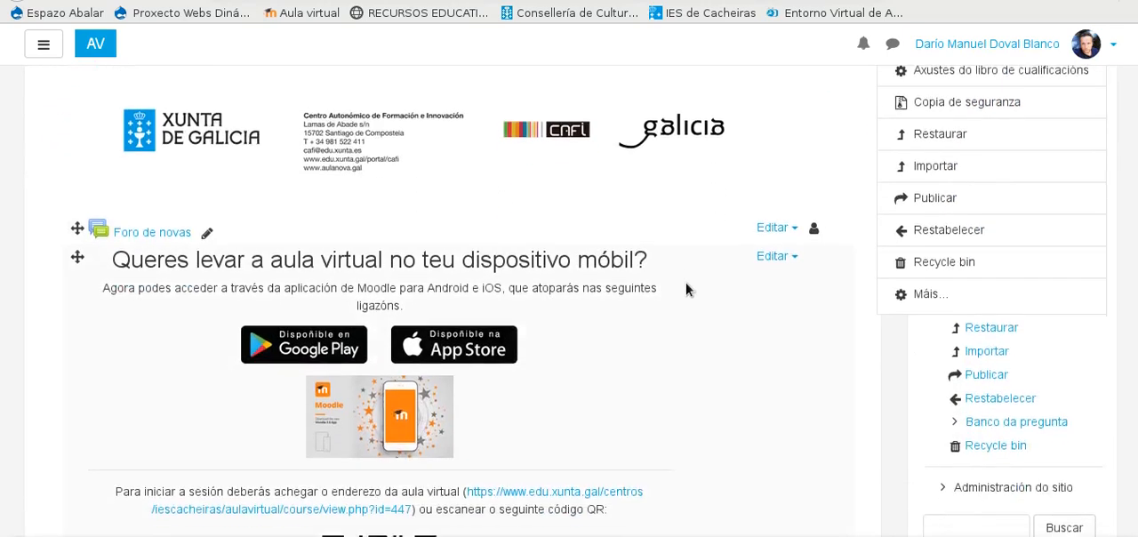
scroll(689, 286, down, 3)
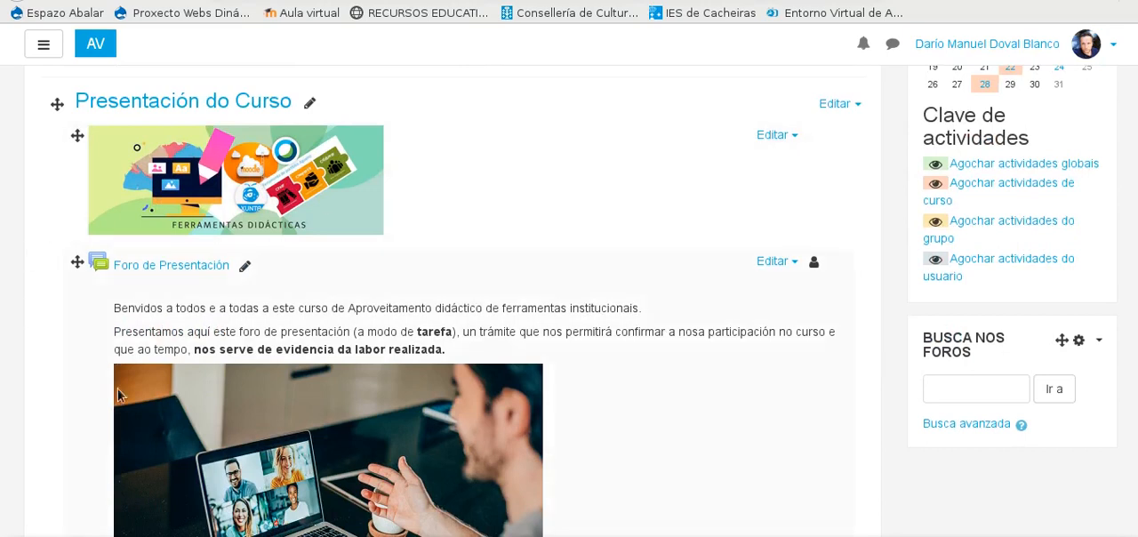
scroll(98, 267, down, 4)
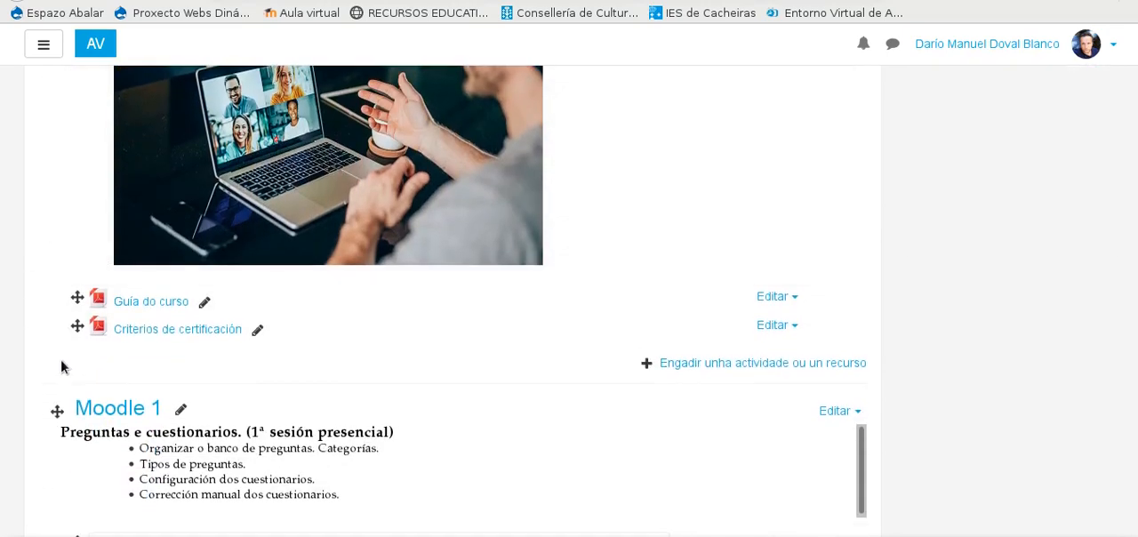
scroll(60, 358, down, 2)
scroll(202, 222, down, 7)
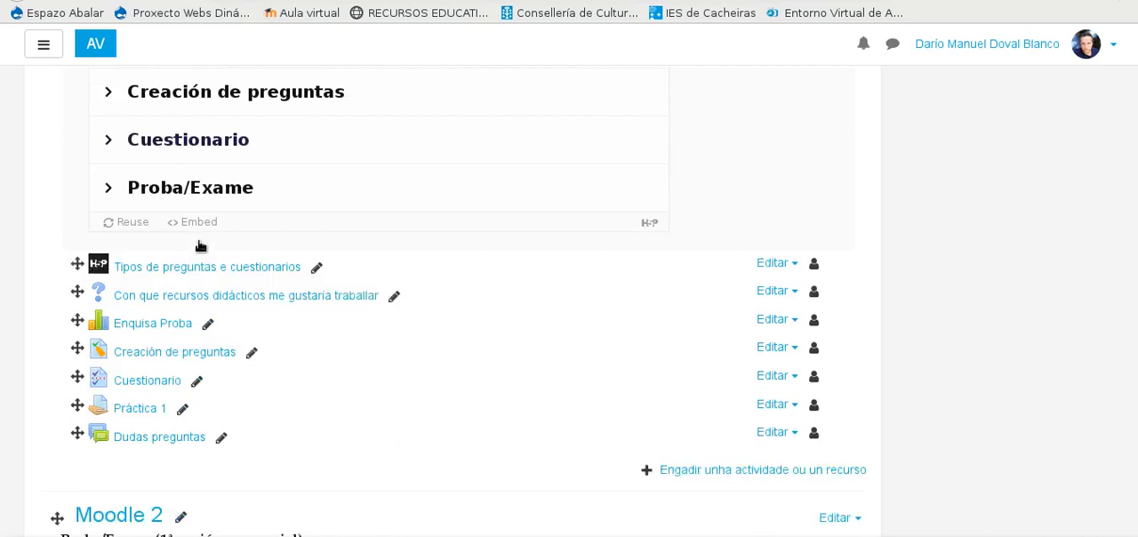
scroll(153, 293, down, 6)
scroll(155, 297, down, 13)
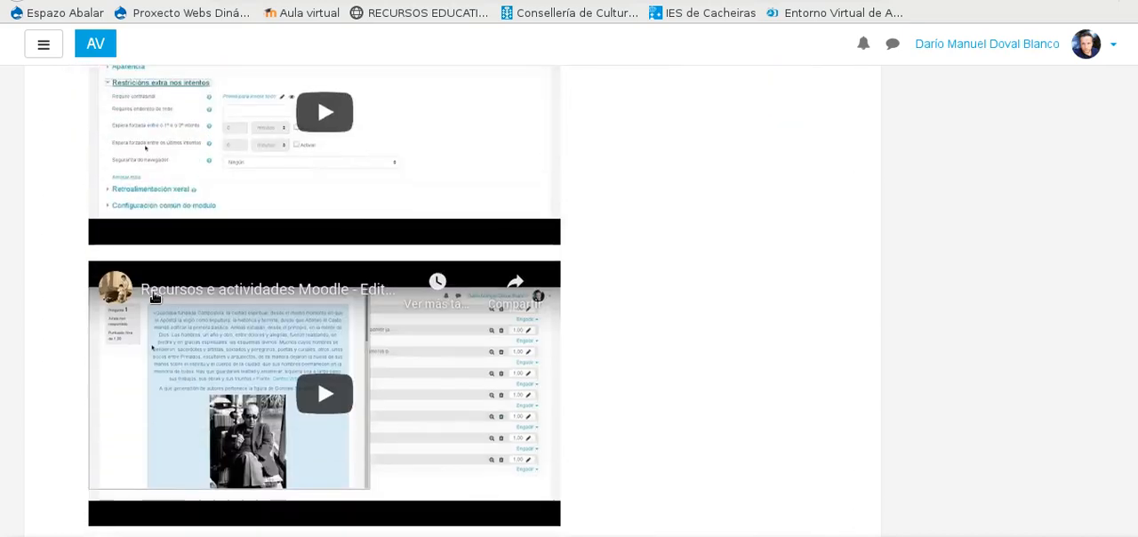
scroll(156, 299, down, 2)
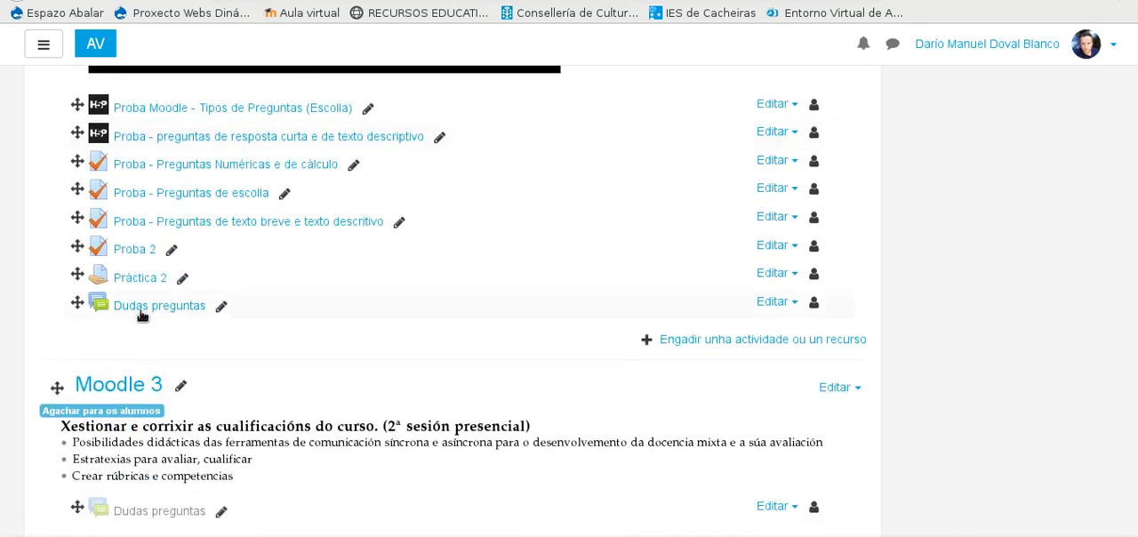
click(138, 251)
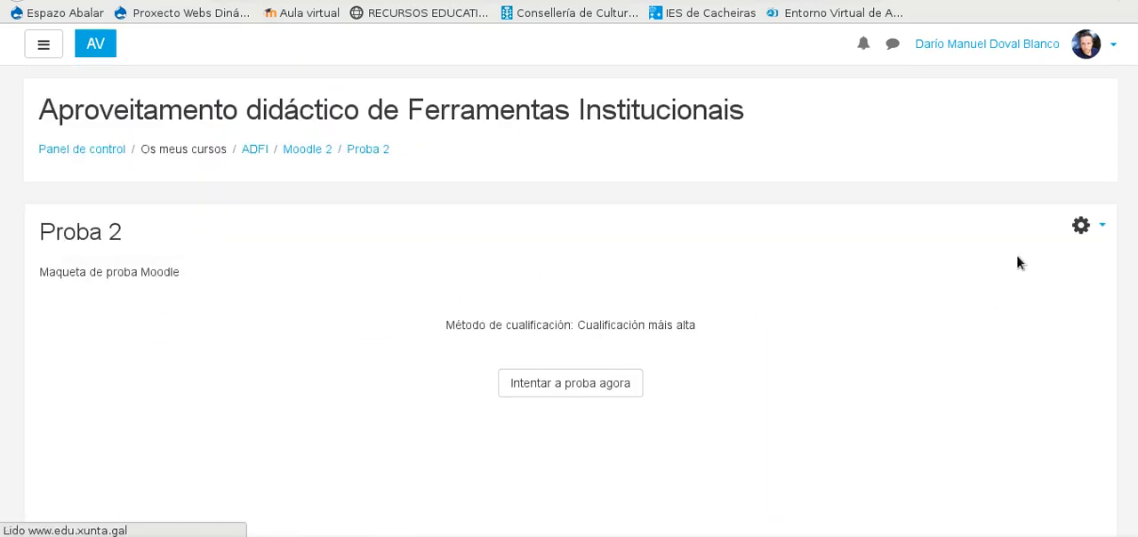
click(1103, 228)
click(979, 358)
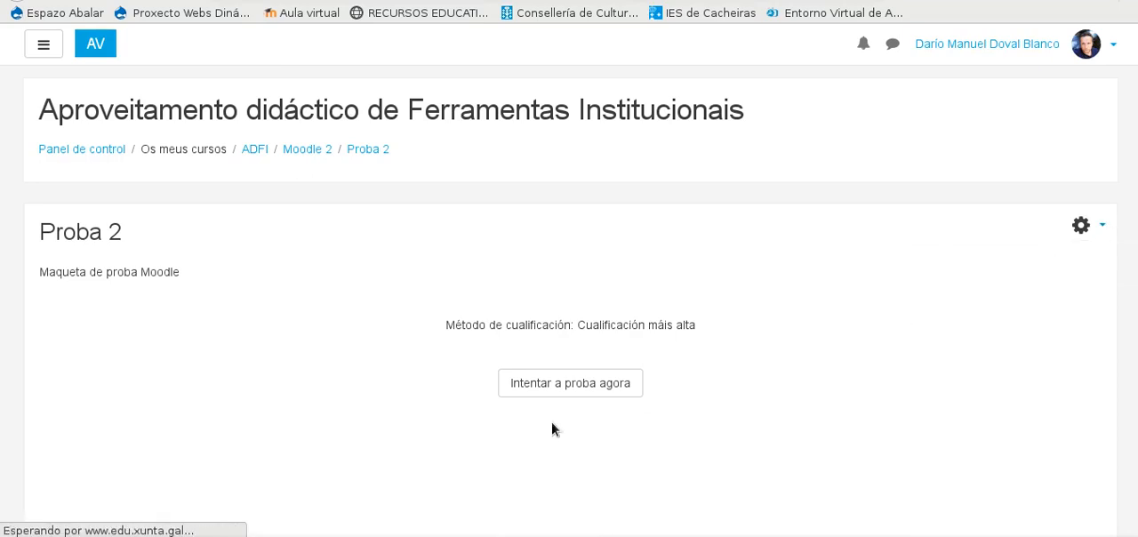
Step: Add a new question of type "Arrastrar e soltar sobre a imaxe" after the quiz's last question
scroll(521, 427, down, 5)
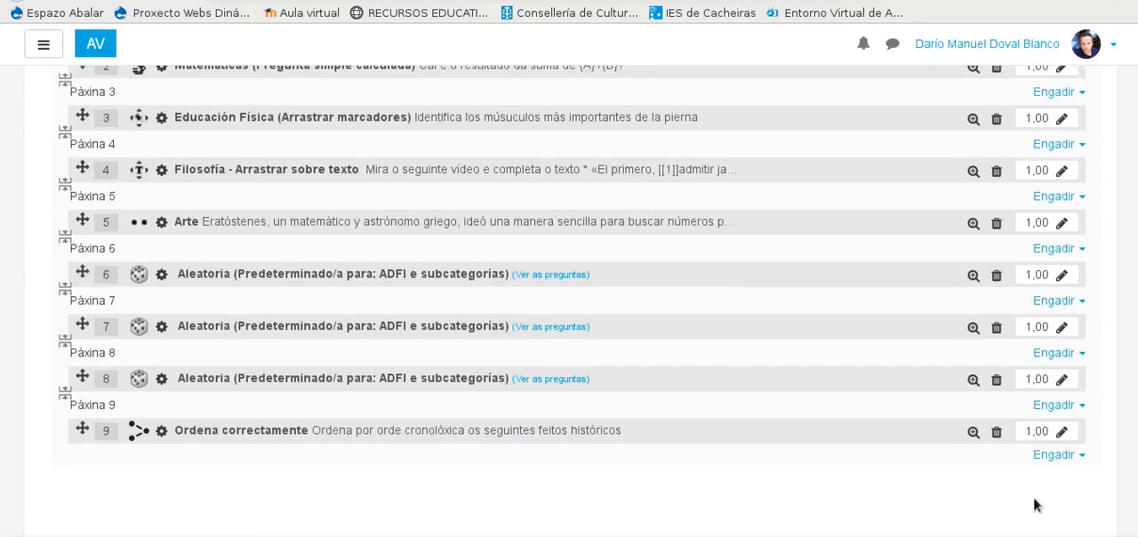
click(1067, 455)
scroll(610, 444, down, 5)
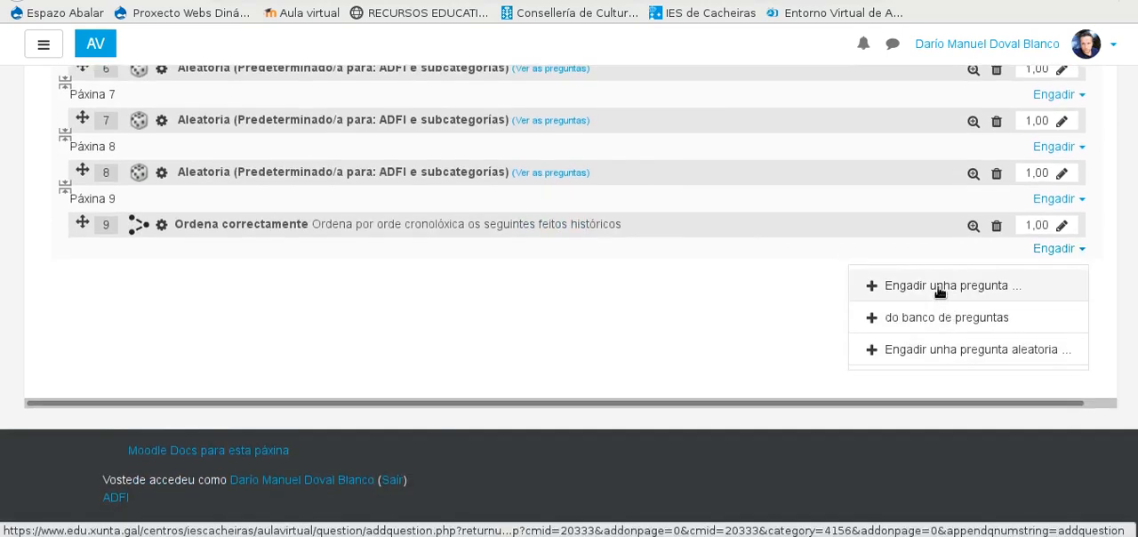
click(940, 287)
scroll(485, 223, down, 5)
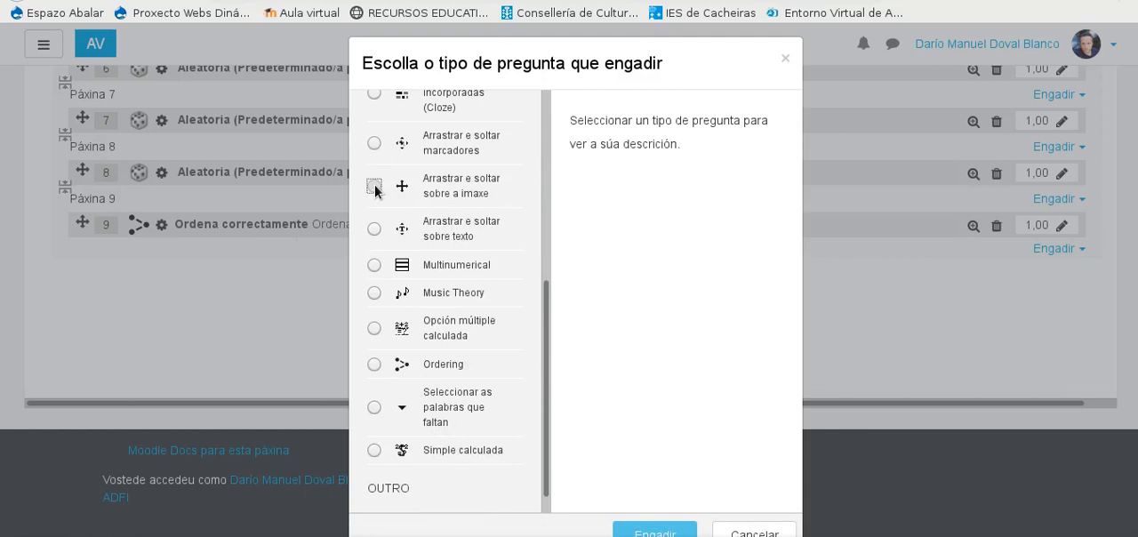
click(374, 186)
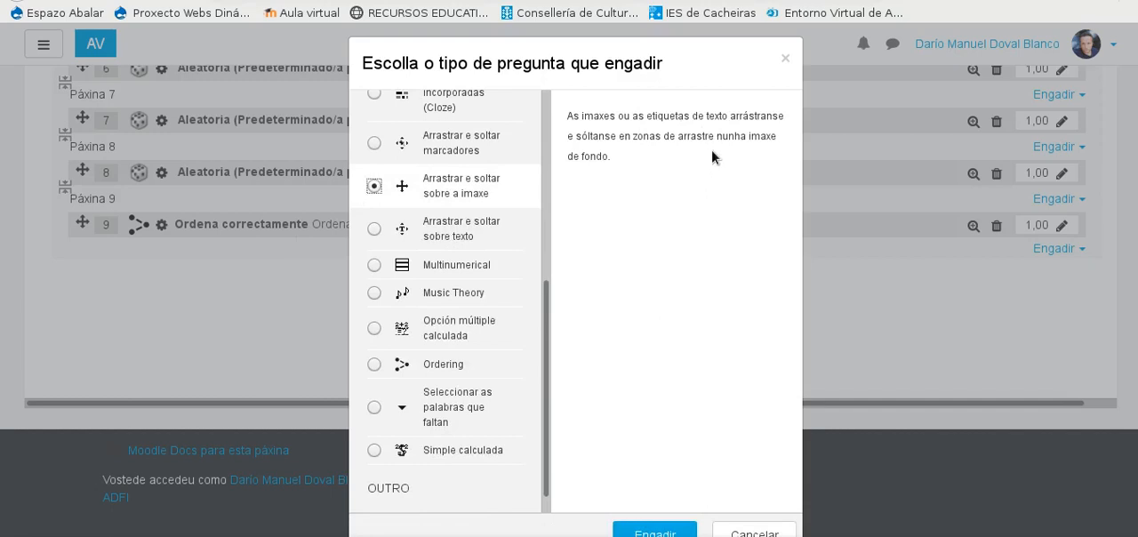
scroll(631, 472, down, 1)
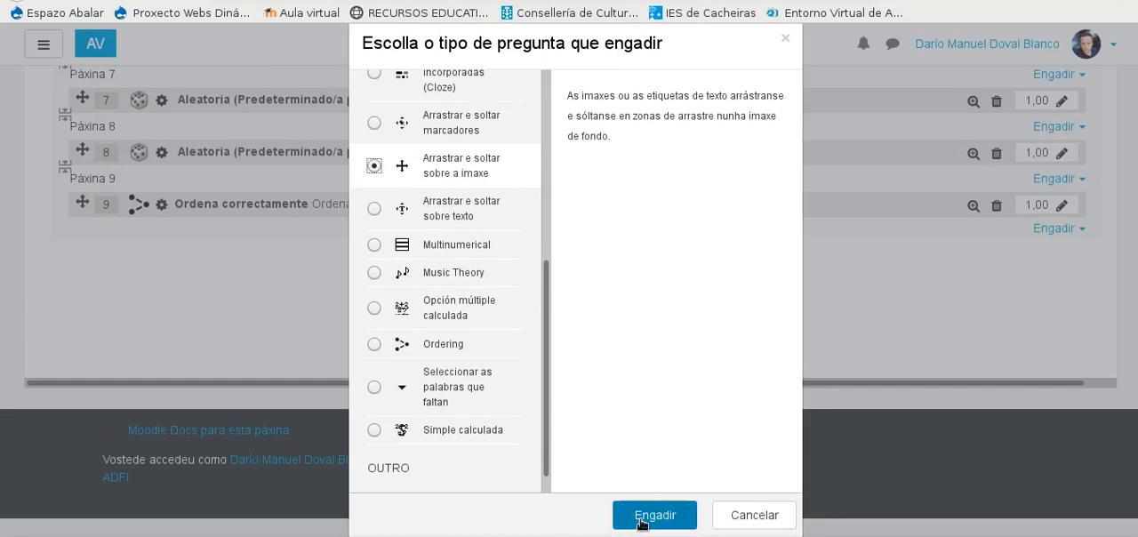
click(643, 519)
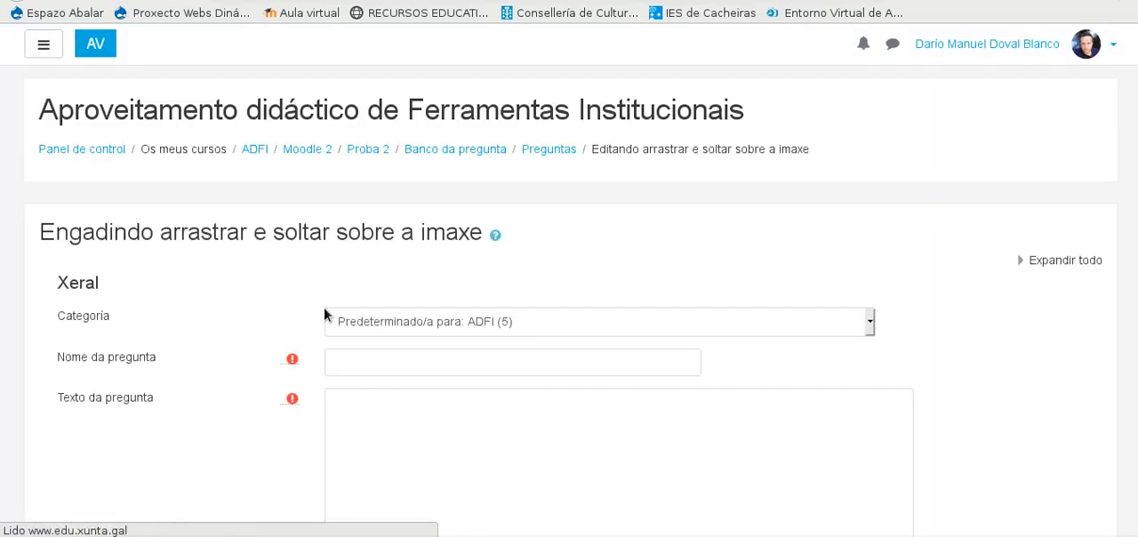
Step: Name the new question "Partes da Portada Románica (fácil)", reusing the name copied from the existing drag-onto-image question
scroll(323, 307, down, 3)
scroll(541, 331, up, 2)
scroll(391, 331, down, 8)
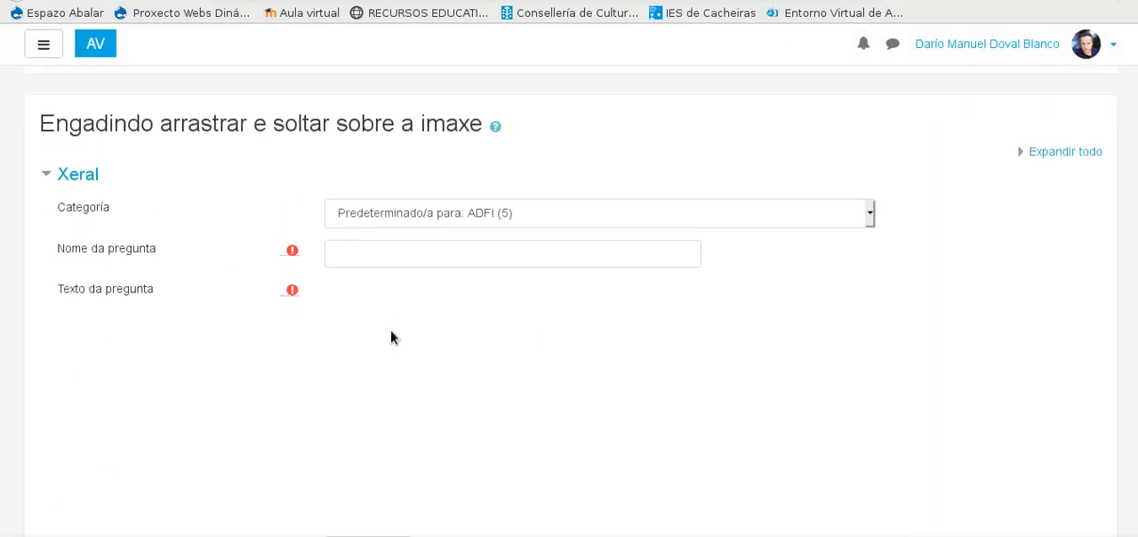
scroll(280, 369, up, 8)
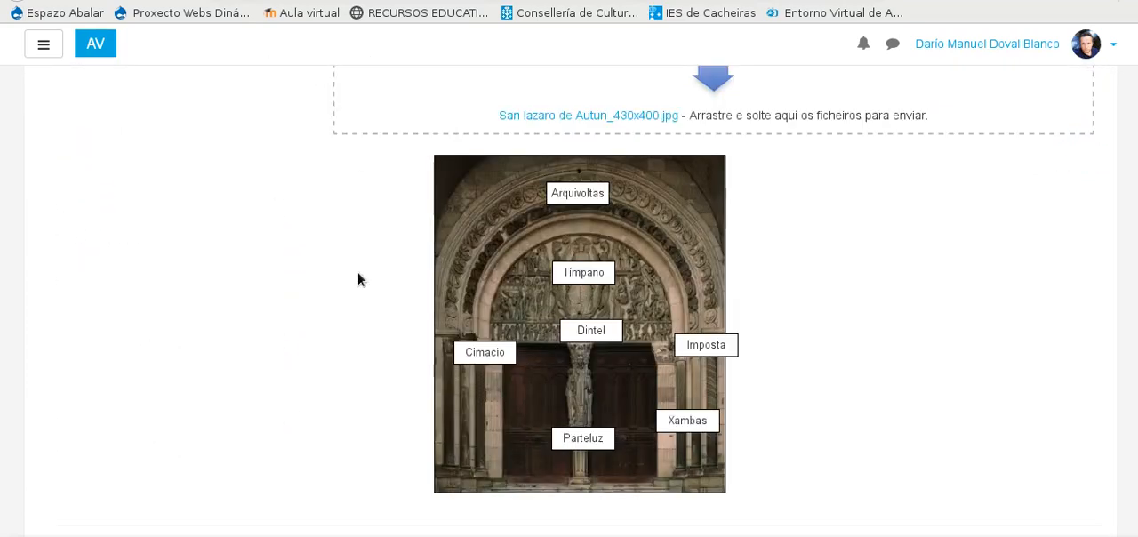
scroll(343, 310, up, 15)
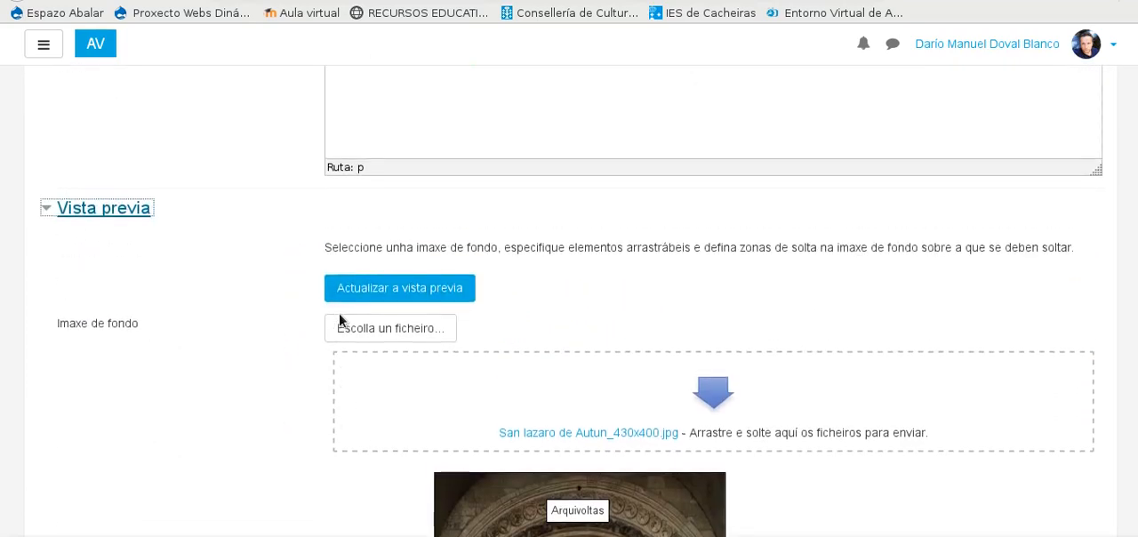
scroll(339, 315, down, 3)
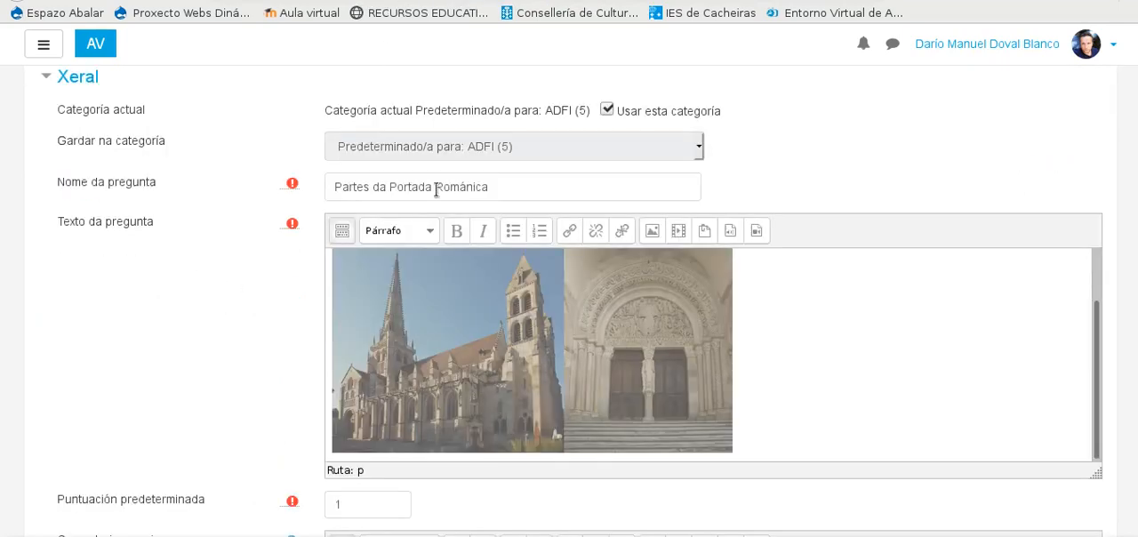
click(419, 197)
key(ctrl+a)
right_click(429, 186)
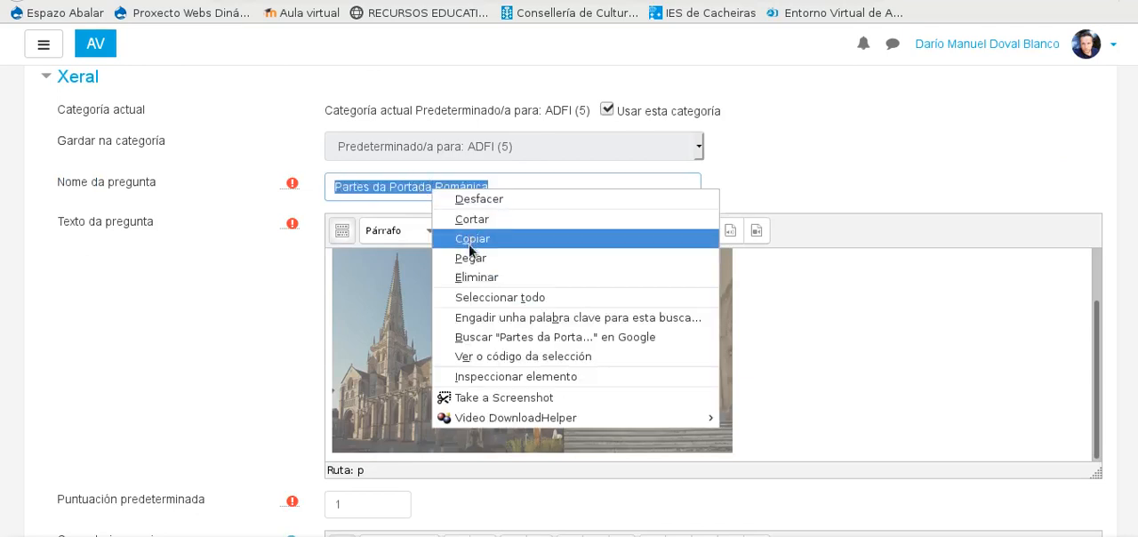
click(470, 237)
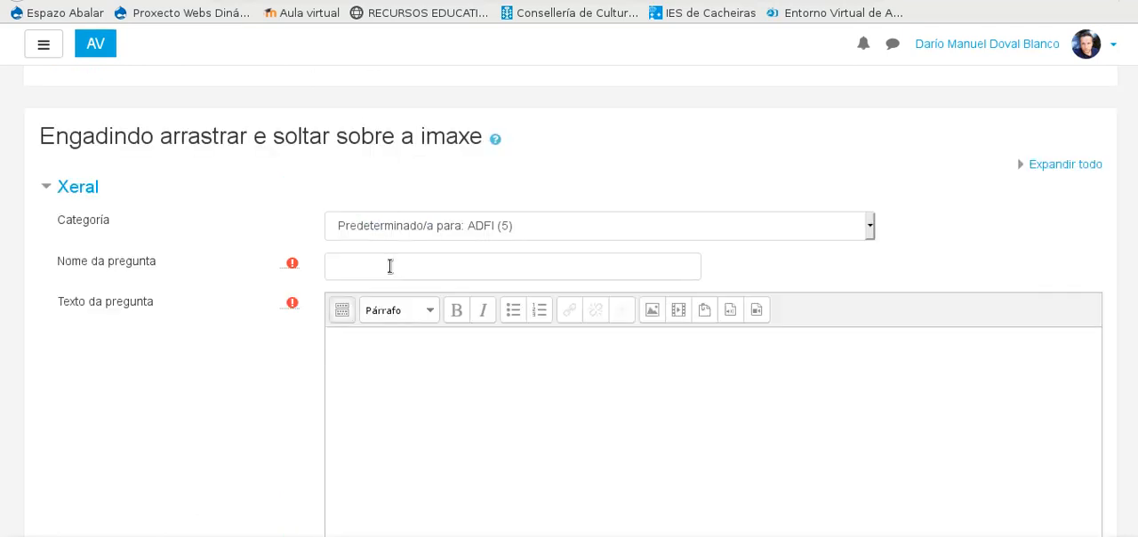
click(390, 266)
key(ctrl+v)
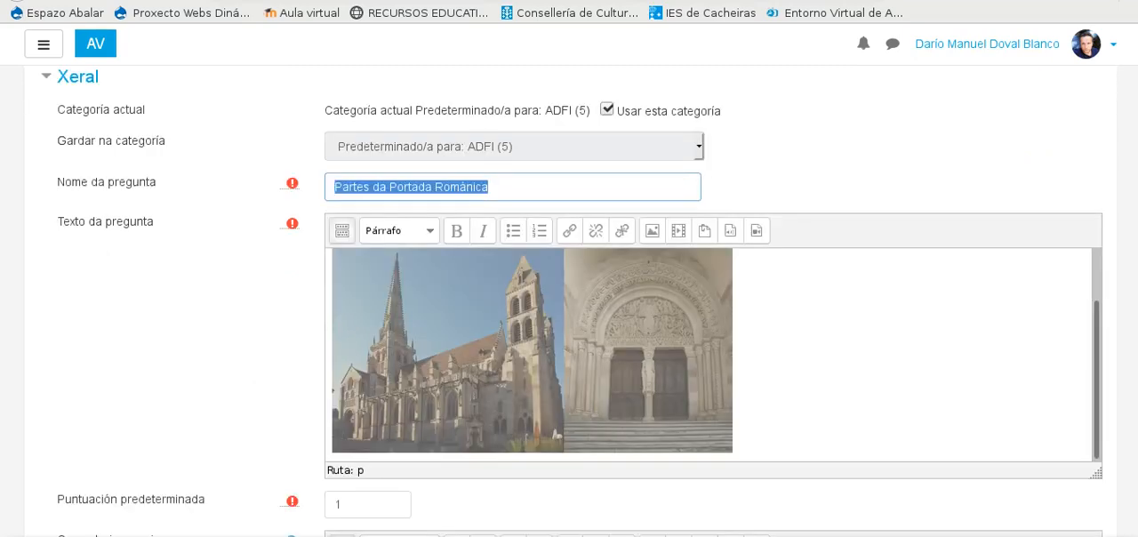
Step: Copy the existing question's full text with its link and church images into the new question's Texto da pregunta
drag(753, 369, 719, 374)
scroll(314, 308, up, 5)
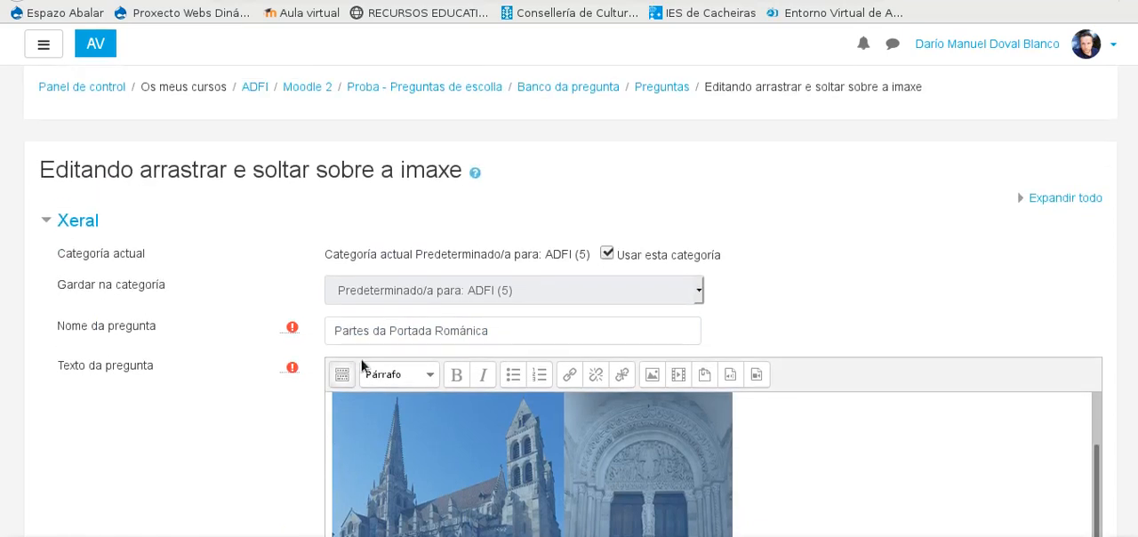
right_click(394, 472)
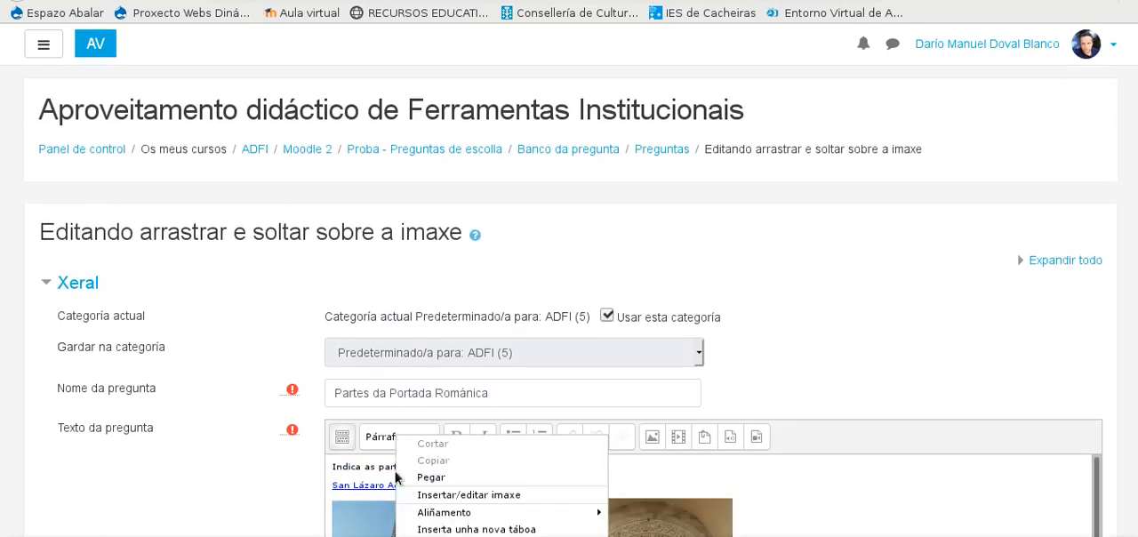
key(Escape)
scroll(358, 470, down, 3)
scroll(684, 407, down, 5)
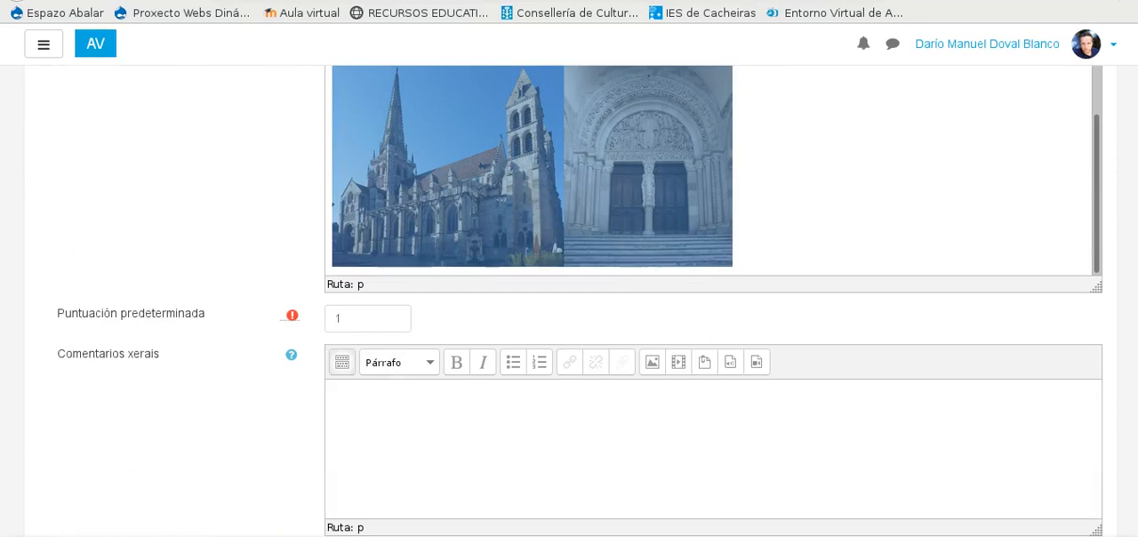
key(ctrl+Tab)
click(356, 358)
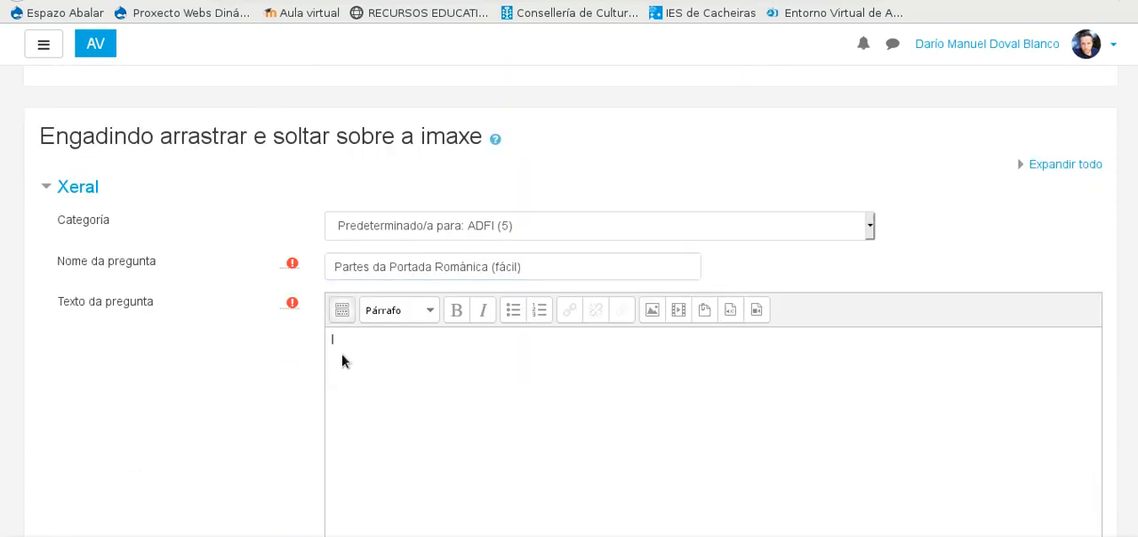
key(ctrl+v)
Step: Upload "San lazaro de Autun.jpg" from the file manager as the new question's background image
scroll(277, 347, down, 5)
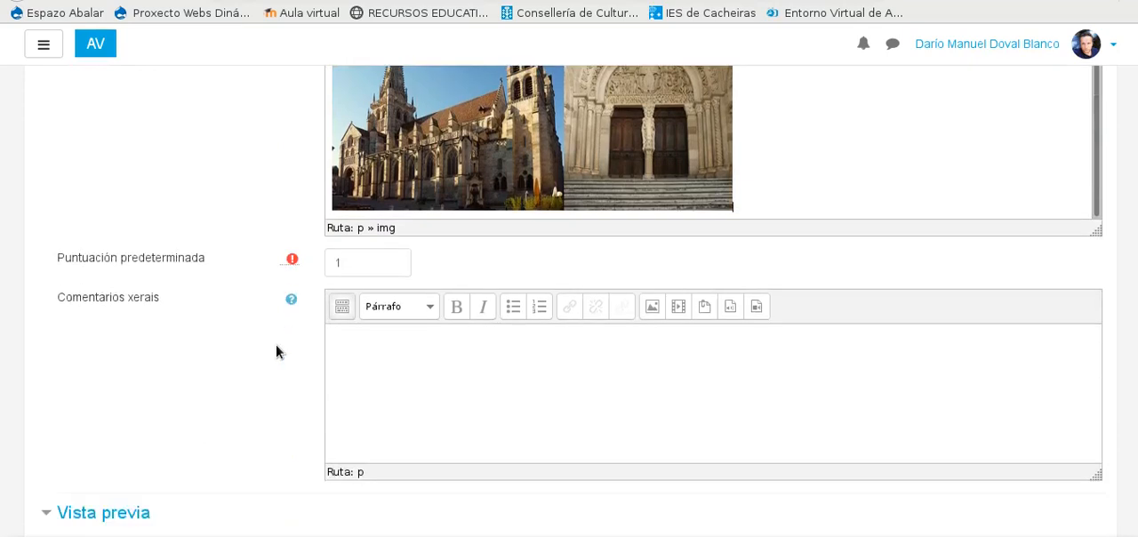
scroll(276, 351, down, 3)
scroll(193, 285, up, 1)
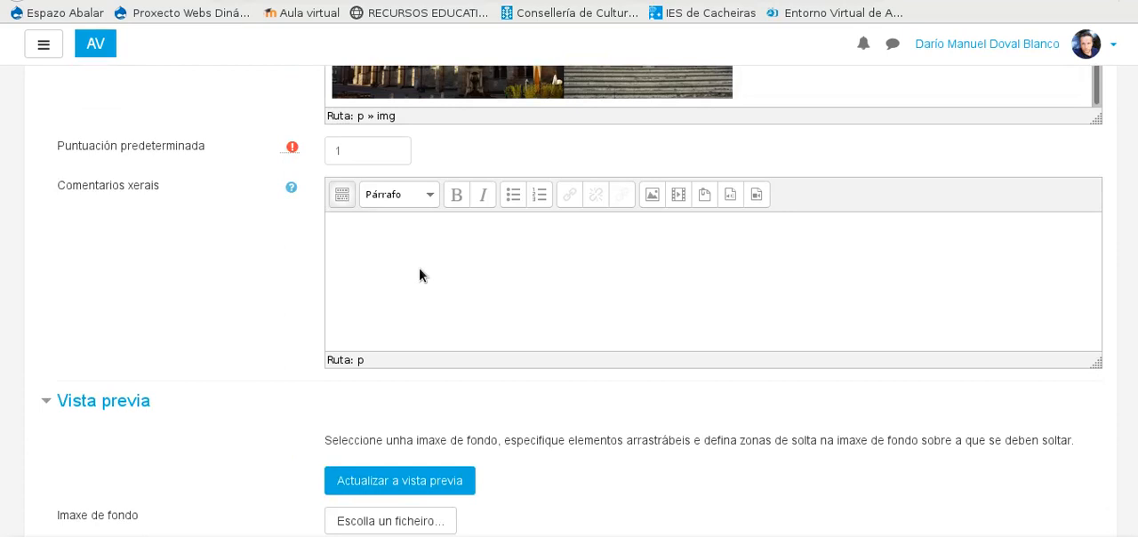
scroll(440, 280, up, 3)
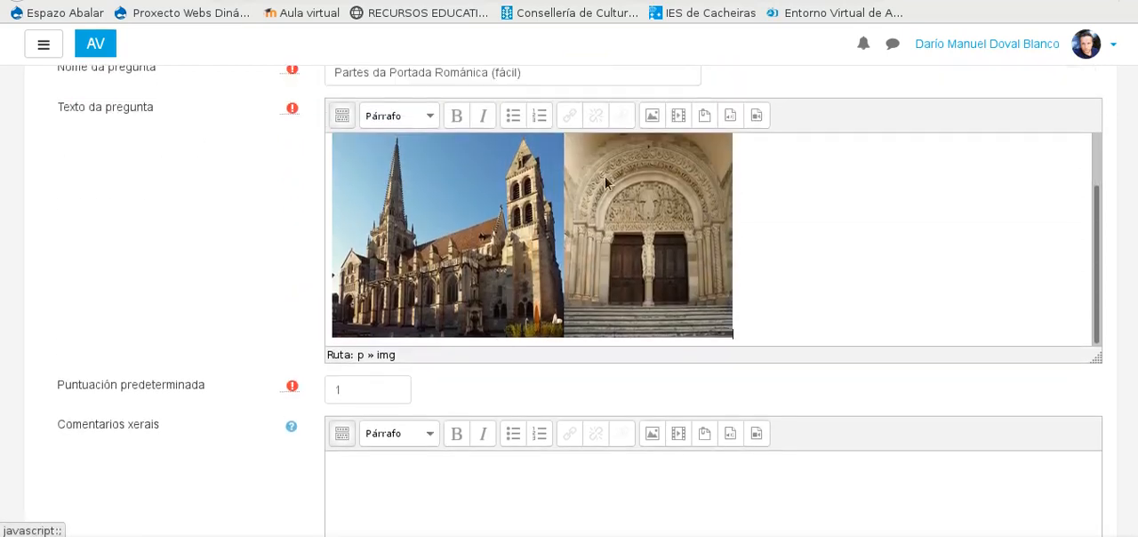
scroll(273, 320, down, 3)
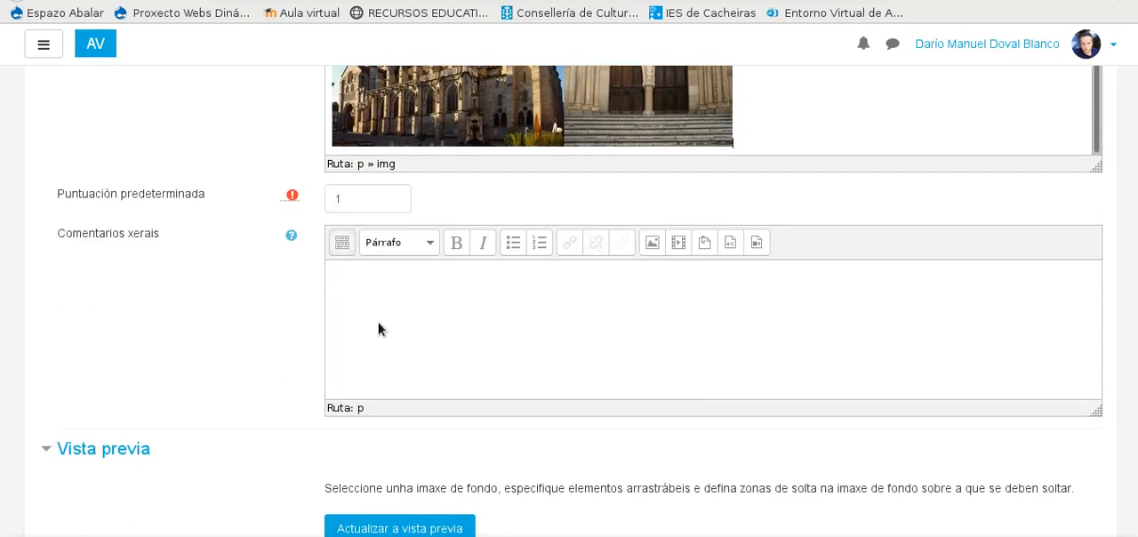
scroll(261, 282, down, 5)
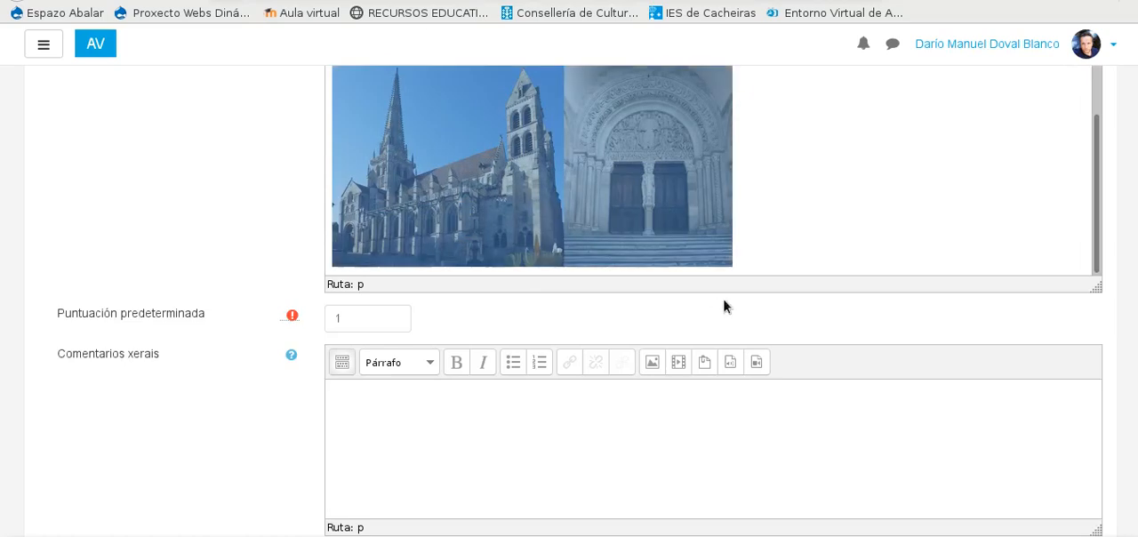
scroll(723, 297, down, 10)
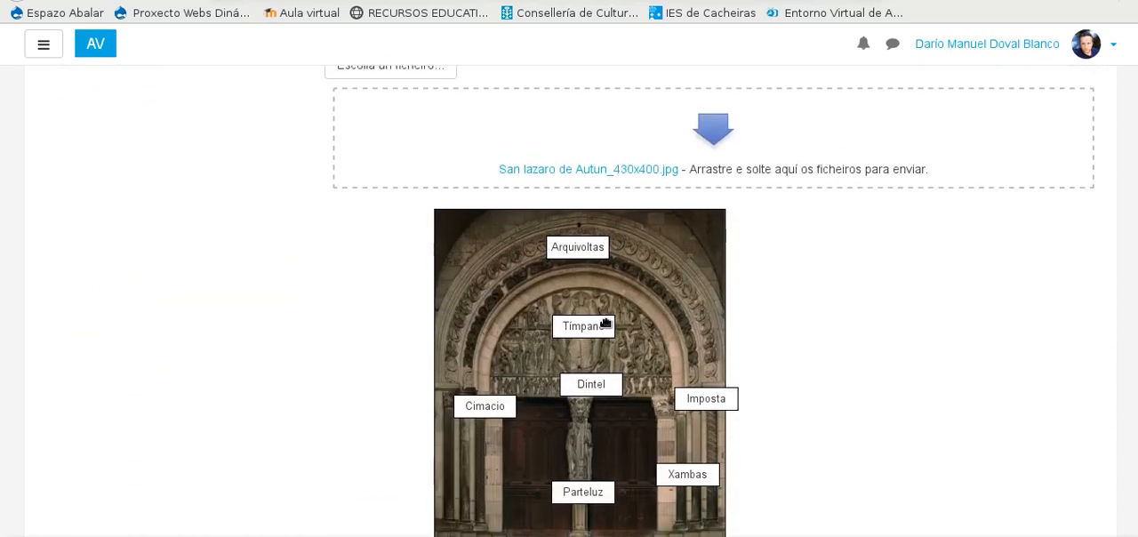
scroll(623, 343, down, 2)
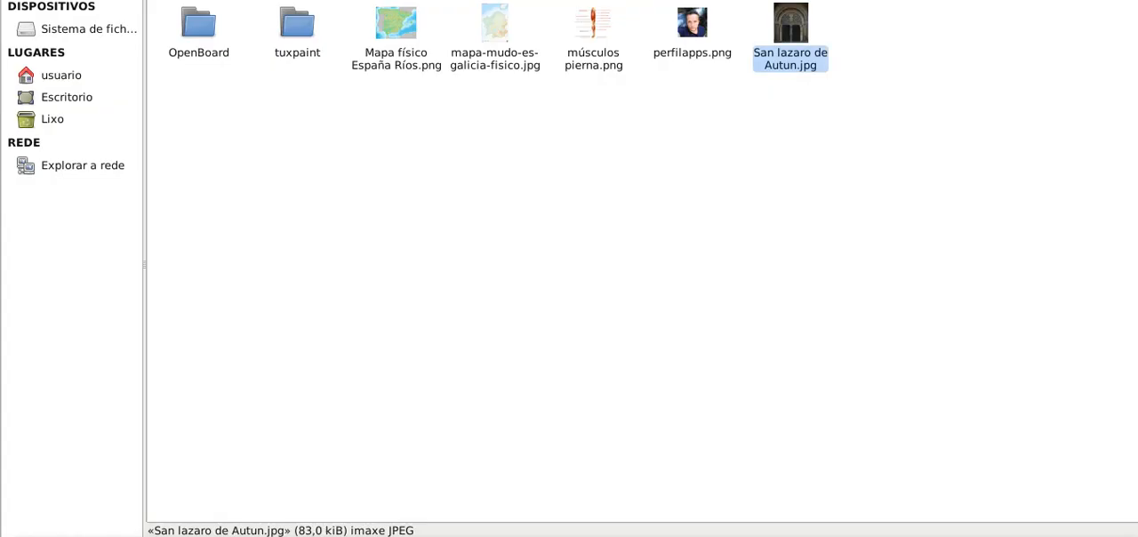
drag(791, 33, 568, 277)
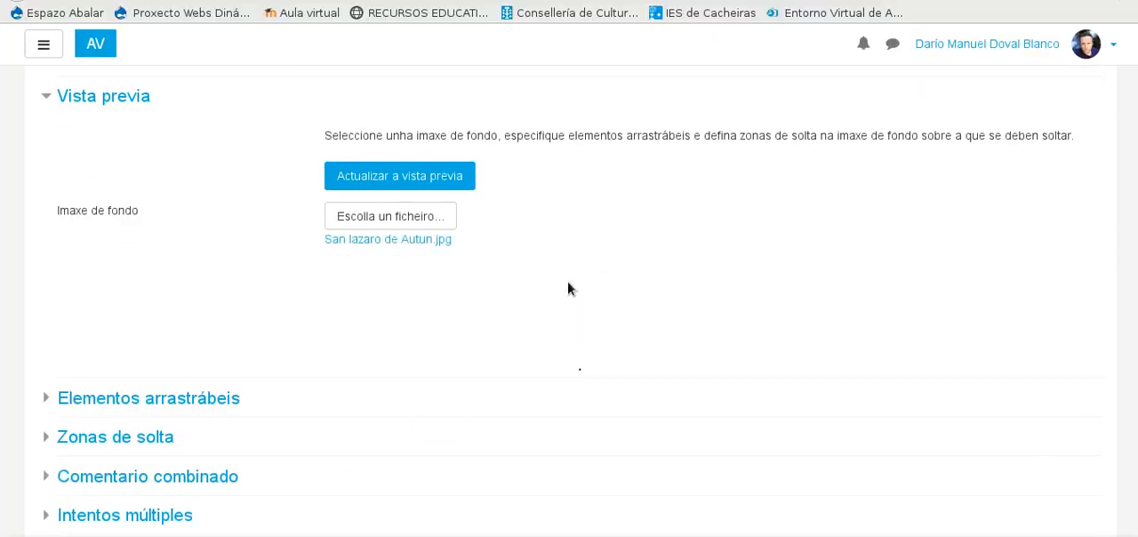
Step: Expand the Elementos arrastrábeis section and set draggable elements 1 and 2 to the type "Texto arrastrábel"
scroll(400, 316, down, 5)
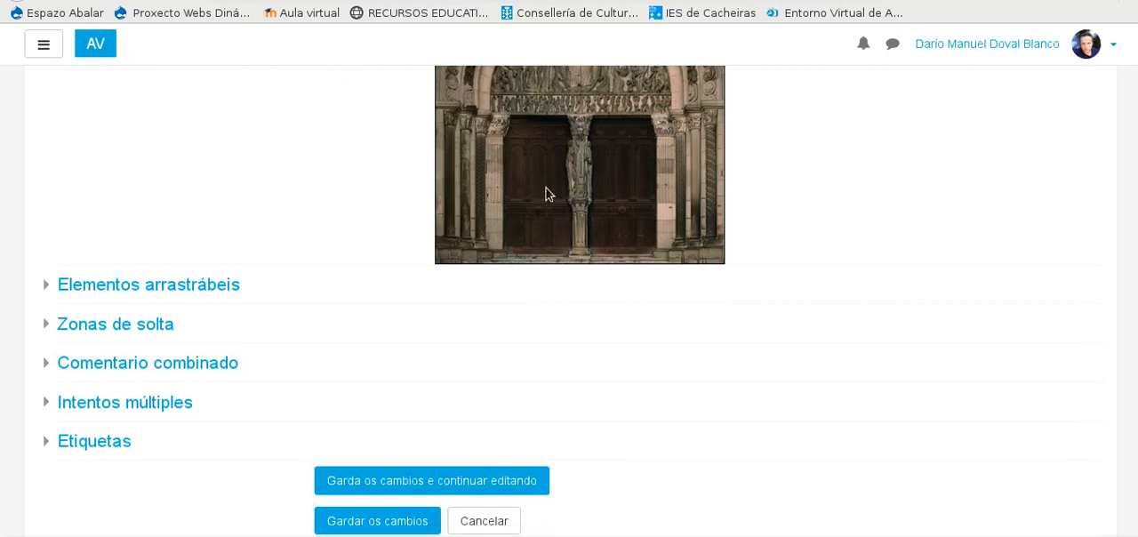
click(48, 286)
scroll(251, 349, down, 2)
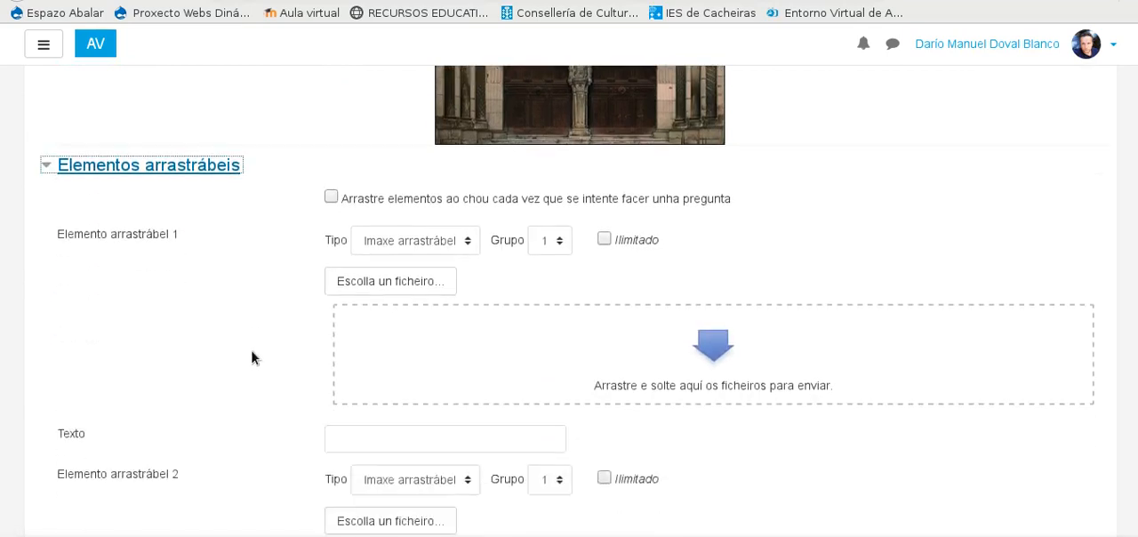
scroll(195, 199, down, 6)
scroll(219, 267, up, 5)
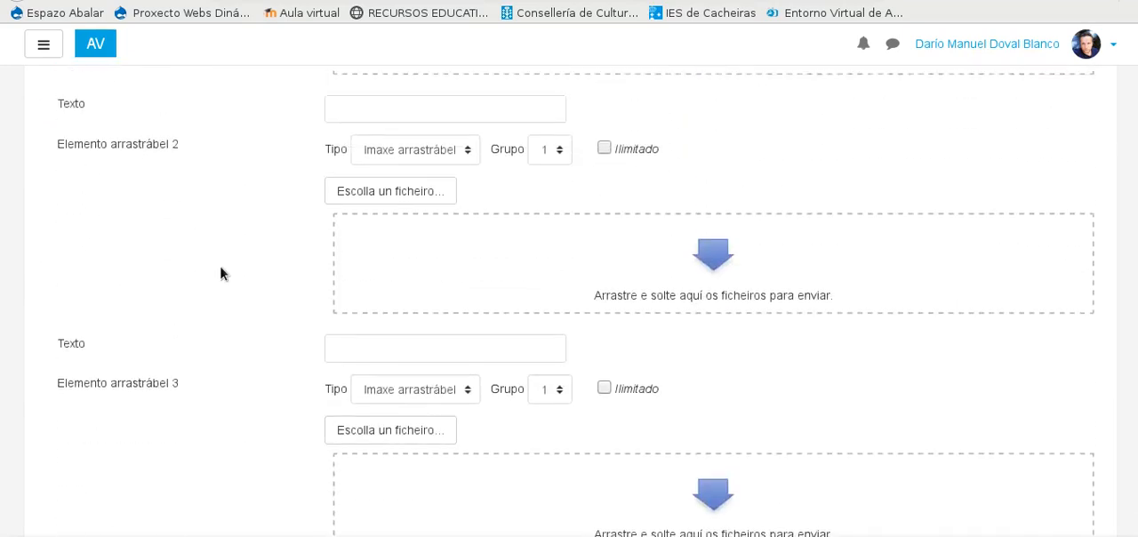
click(457, 122)
click(447, 165)
click(462, 368)
click(445, 404)
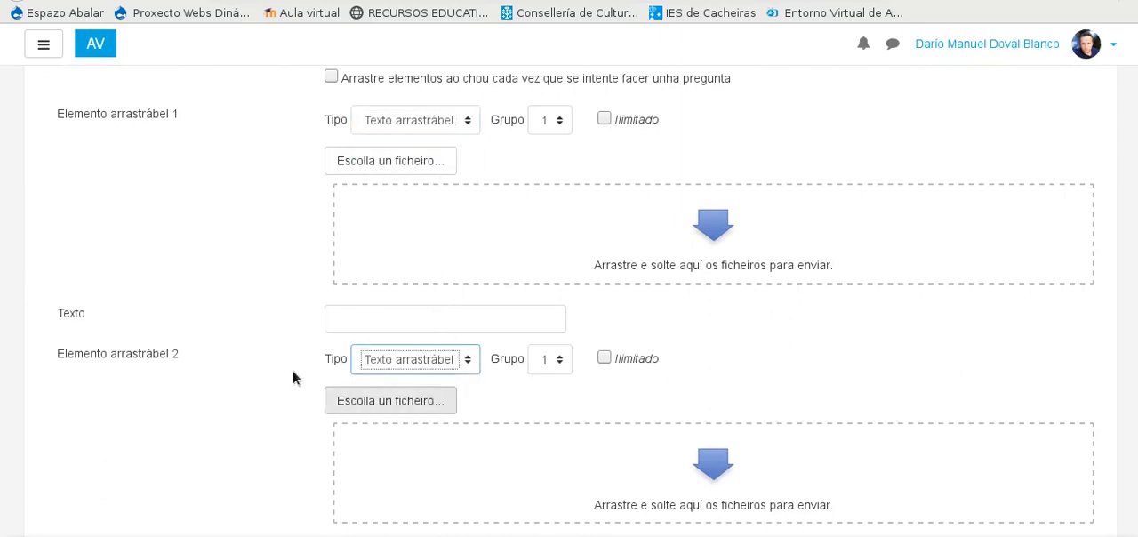
Step: Change the type of draggable elements 3 and 4 to "Texto arrastrábel"
scroll(242, 330, down, 3)
scroll(250, 289, down, 2)
click(455, 263)
click(387, 314)
scroll(445, 306, down, 3)
click(469, 264)
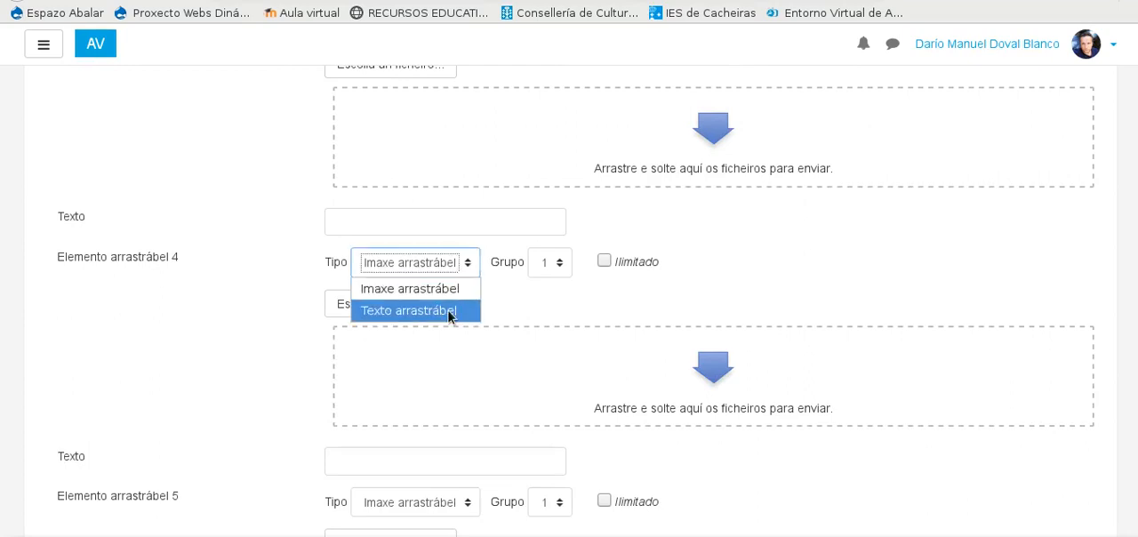
click(450, 310)
Step: Change the type of draggable elements 5 and 6 to "Texto arrastrábel"
scroll(279, 310, down, 2)
click(469, 311)
click(432, 356)
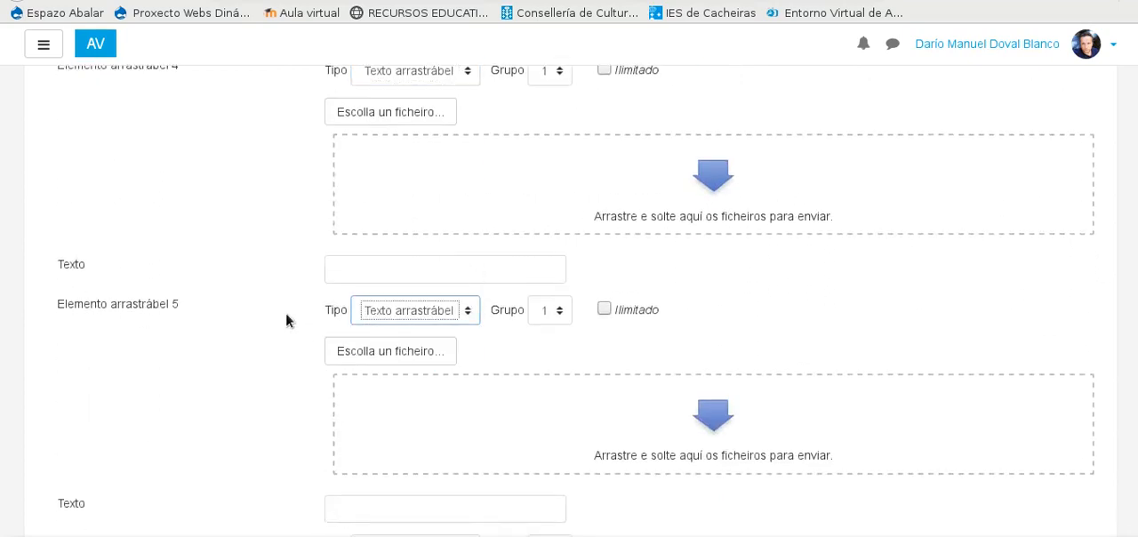
scroll(500, 311, down, 2)
click(459, 358)
click(437, 401)
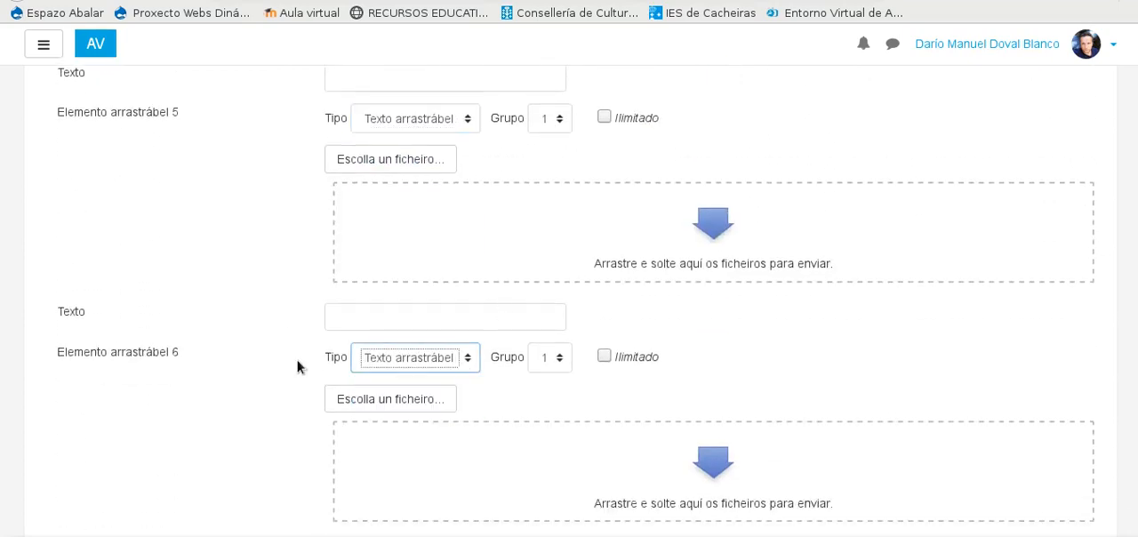
Step: Add blanks for 3 more draggable elements and set element 7 to the type "Texto arrastrábel"
scroll(299, 368, down, 3)
click(413, 357)
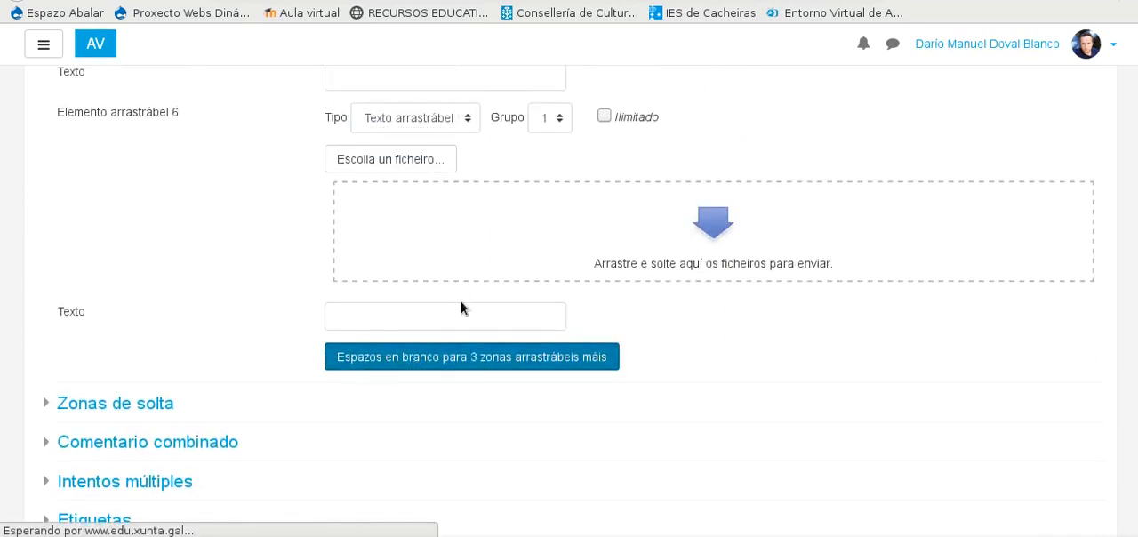
scroll(481, 363, down, 15)
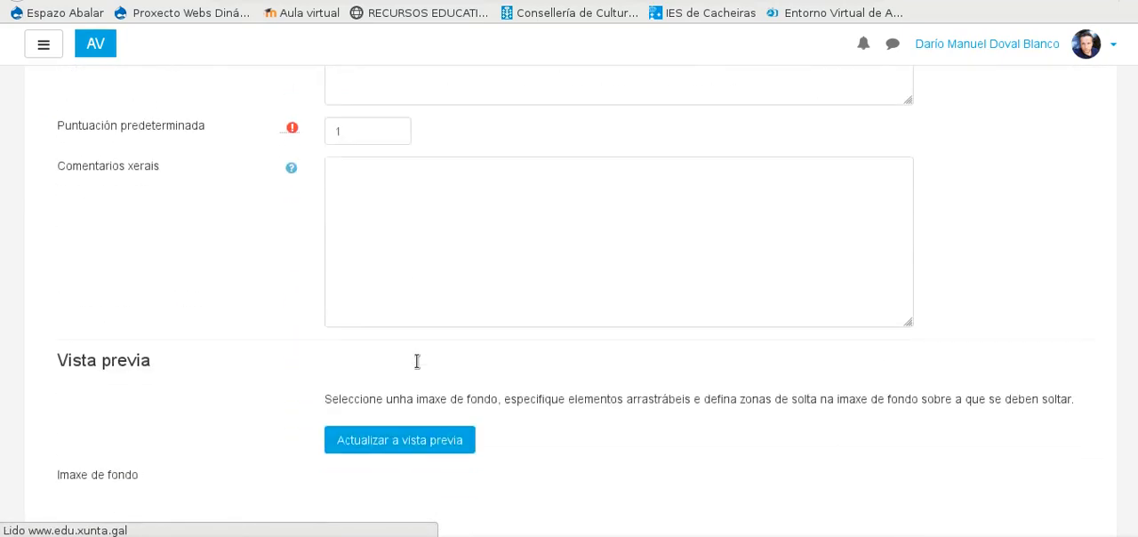
scroll(410, 336, down, 5)
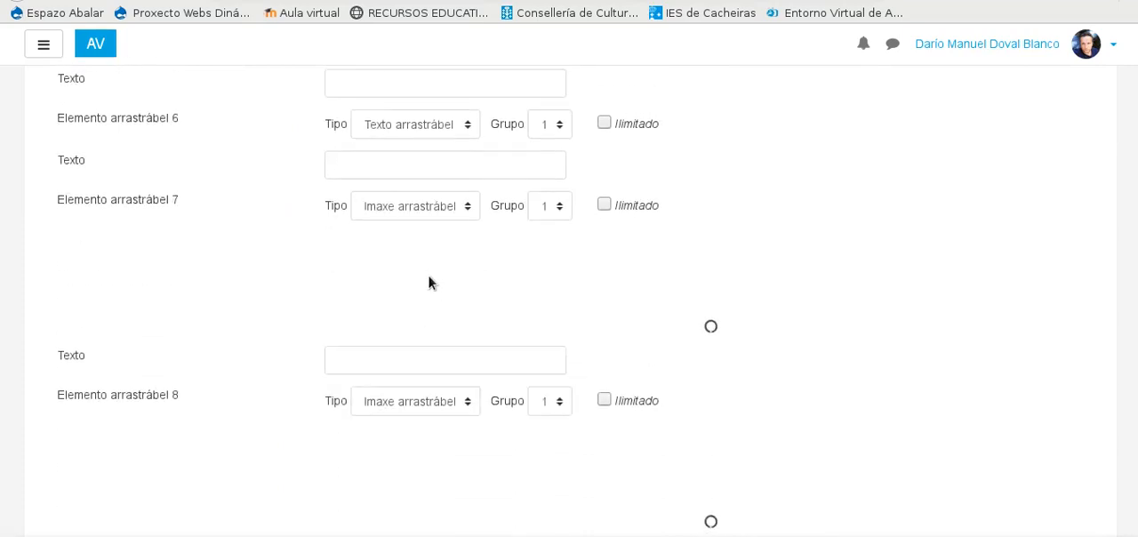
scroll(374, 282, down, 2)
scroll(375, 281, up, 4)
scroll(416, 280, up, 1)
click(473, 391)
click(437, 435)
Step: Copy the text "Arquivoltas" from the existing question's first draggable element into element 1 of the new question
scroll(267, 333, up, 3)
scroll(277, 318, up, 1)
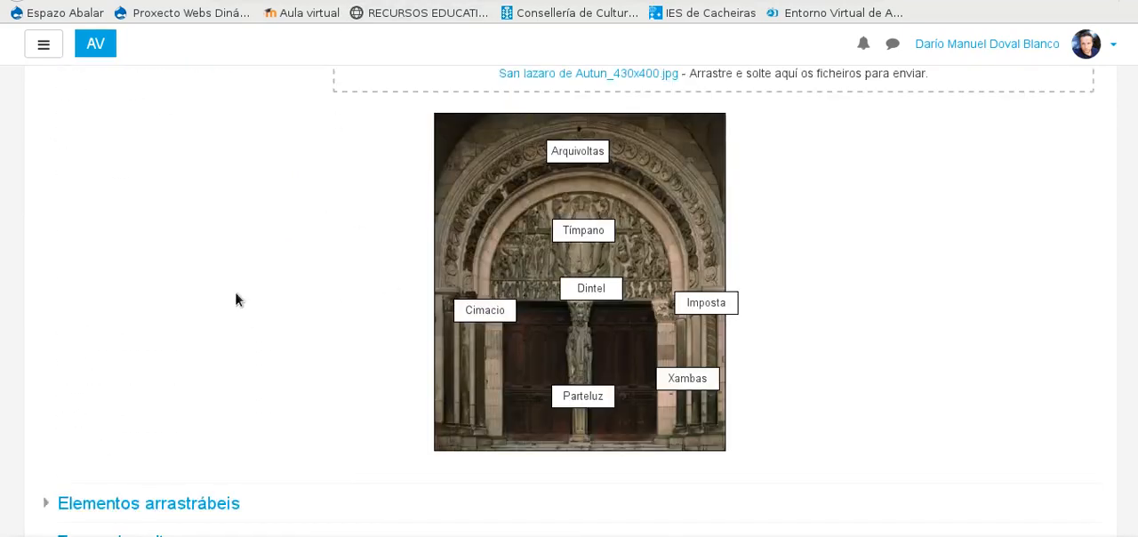
scroll(235, 291, down, 8)
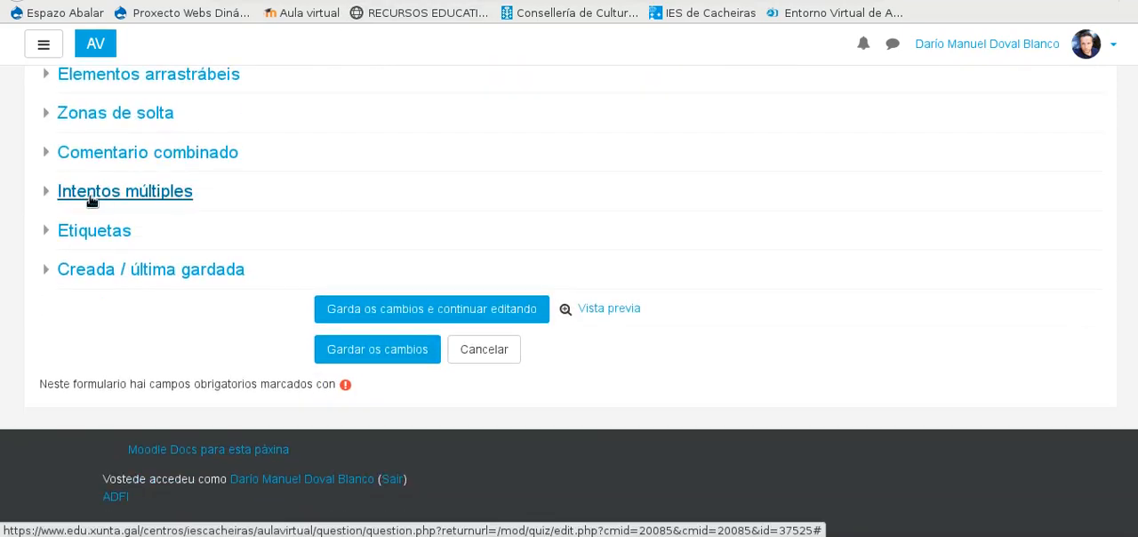
scroll(75, 192, up, 2)
click(46, 171)
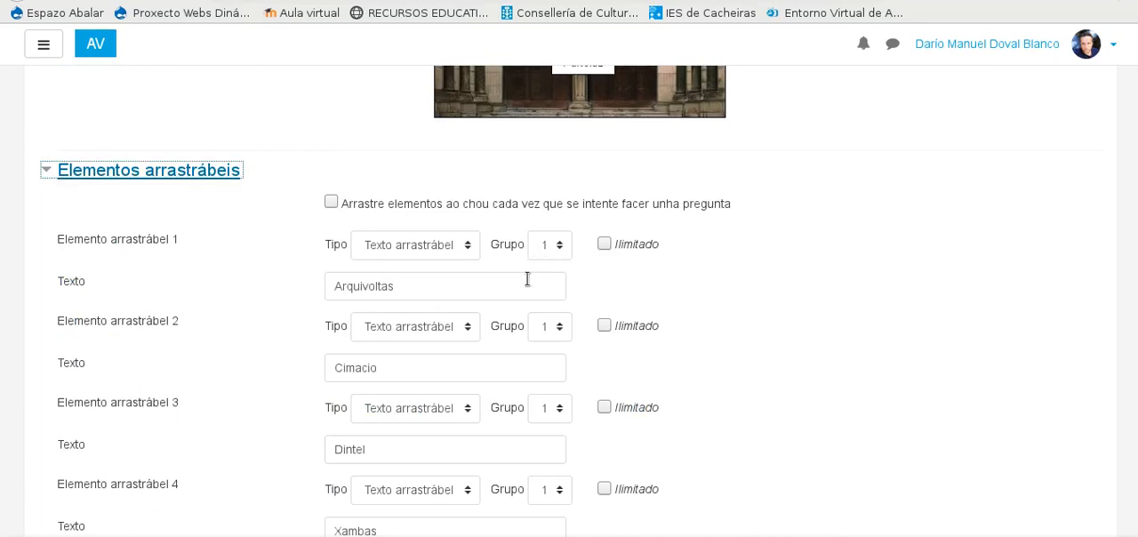
double_click(354, 287)
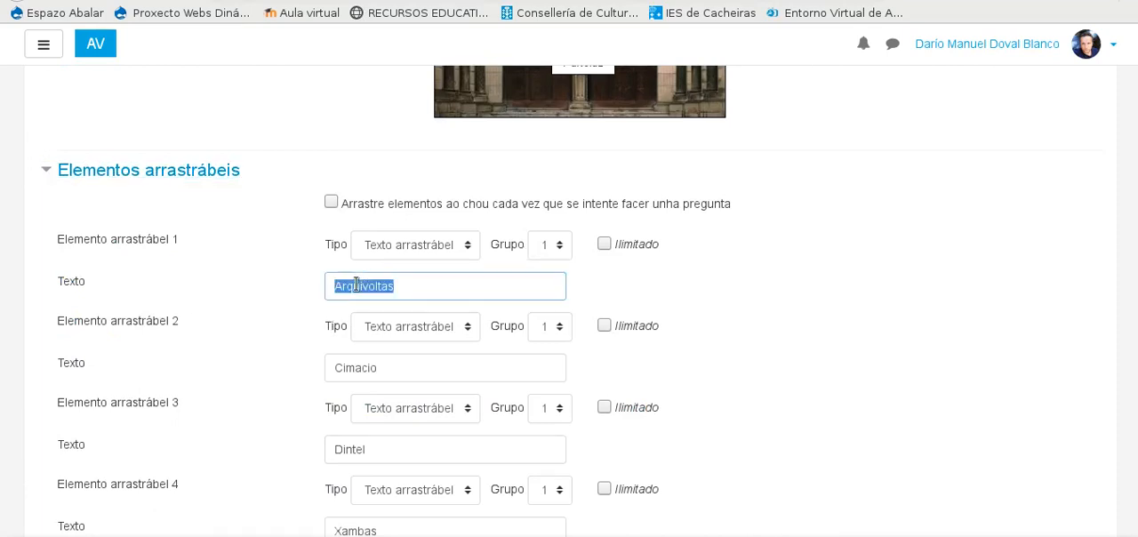
right_click(360, 287)
click(394, 332)
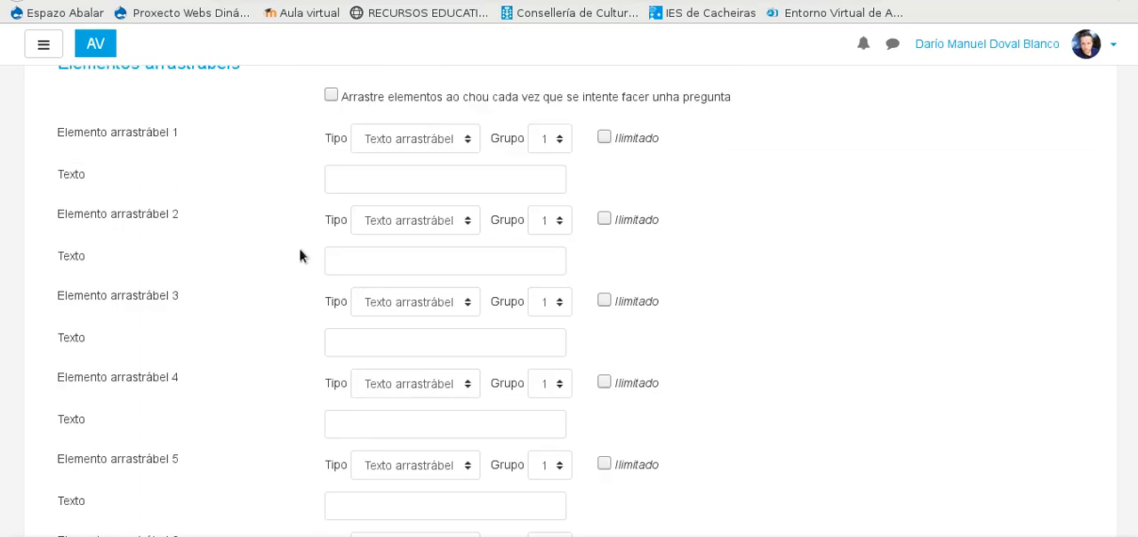
scroll(375, 227, up, 3)
scroll(368, 241, down, 2)
click(361, 229)
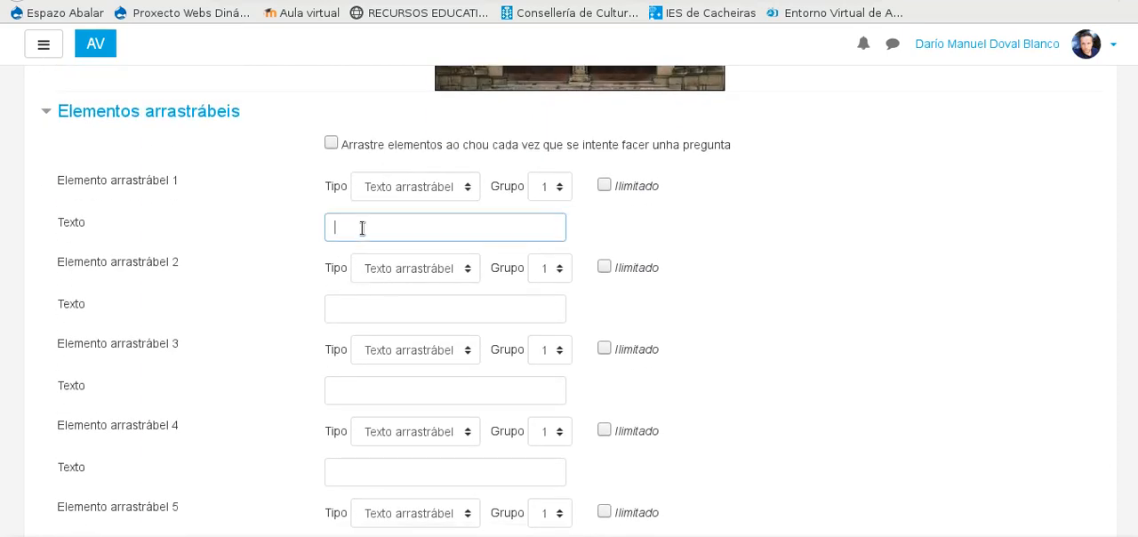
key(ctrl+v)
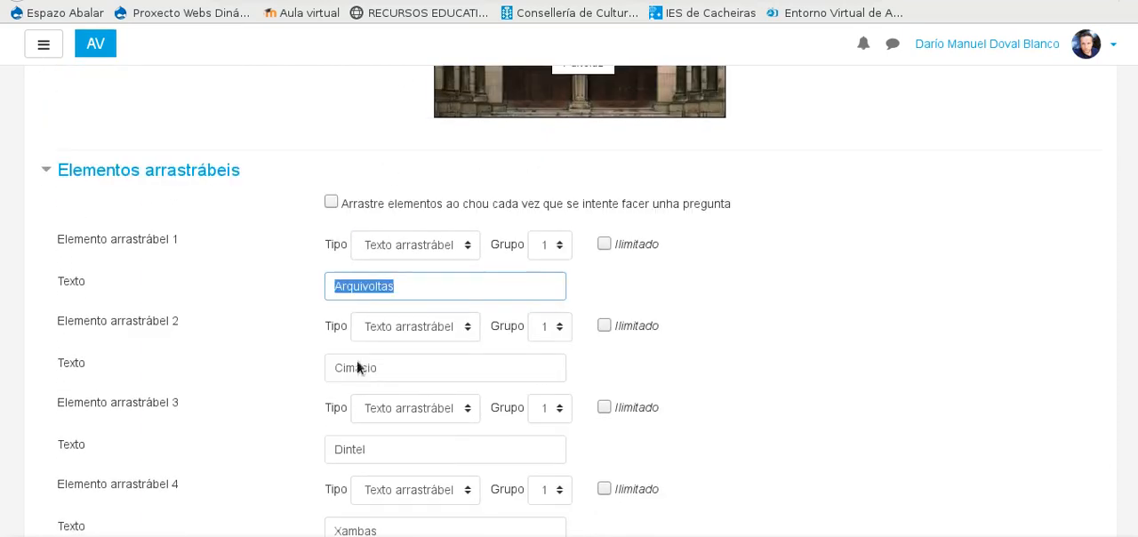
Step: Copy "Cimacio" and "Dintel" from the existing question into the texts of the new question's draggable elements 2 and 3
click(361, 368)
double_click(356, 368)
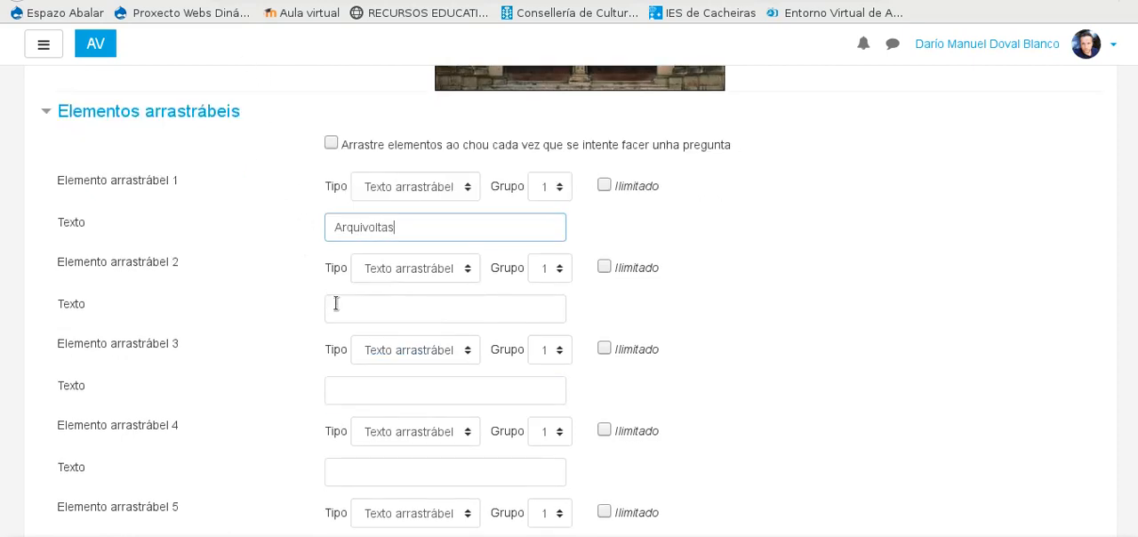
click(336, 305)
key(ctrl+v)
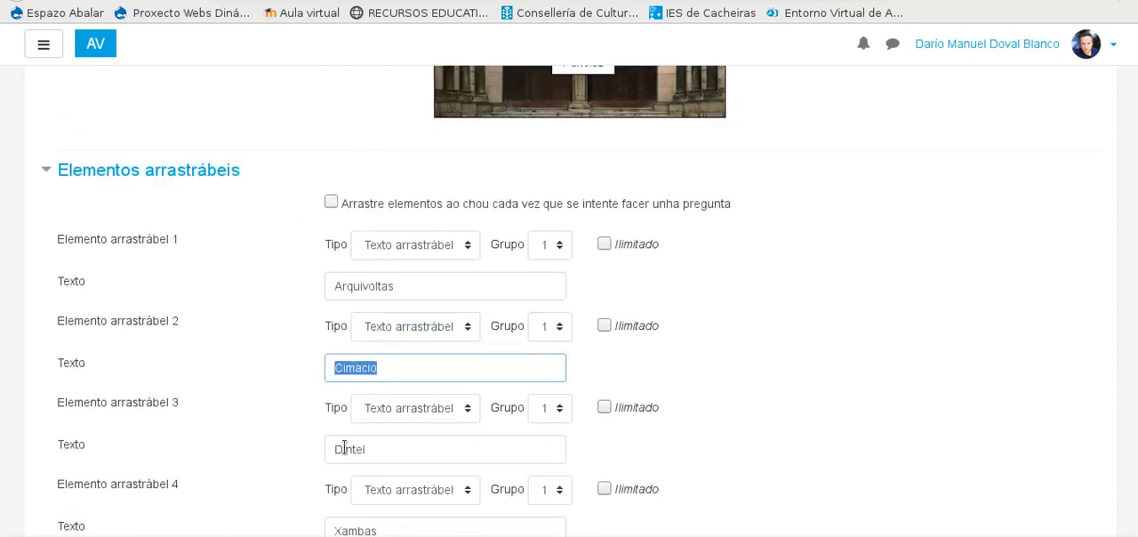
double_click(345, 449)
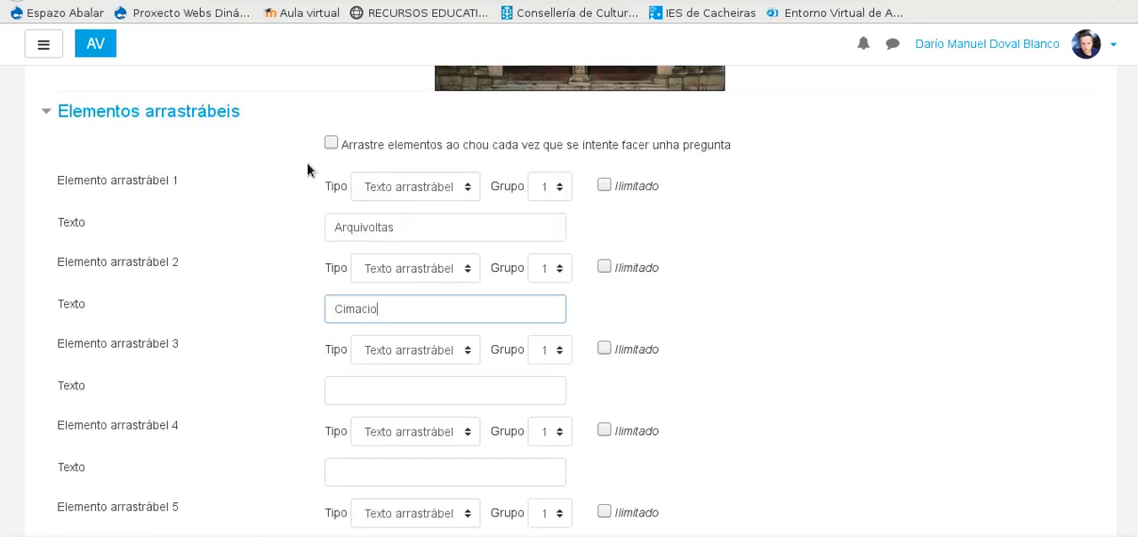
scroll(338, 211, down, 3)
click(353, 254)
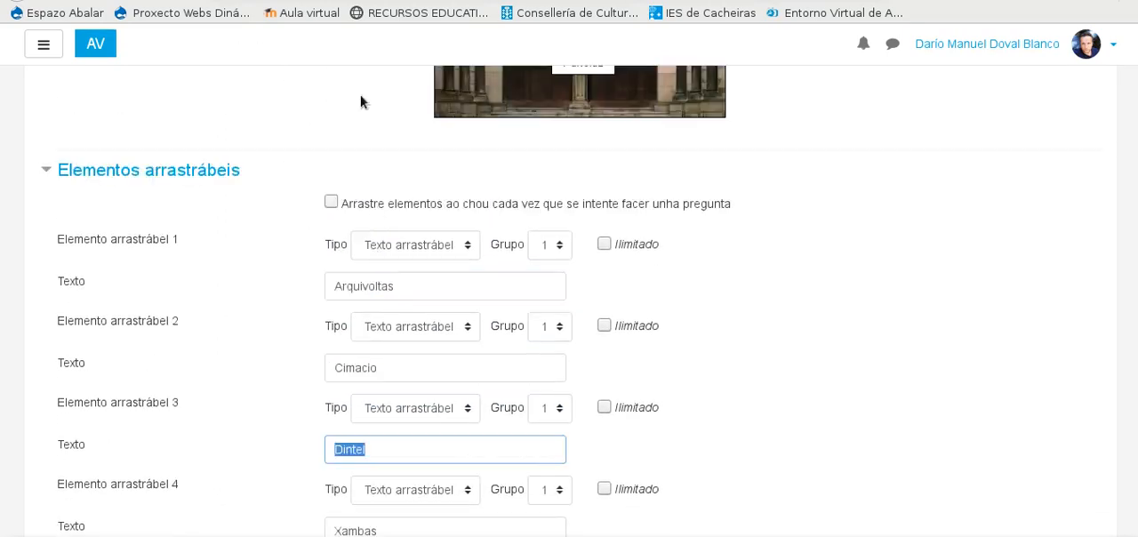
Step: Copy "Xambas" and "Tímpano" from the existing question into the texts of the new question's draggable elements 4 and 5
scroll(361, 222, down, 3)
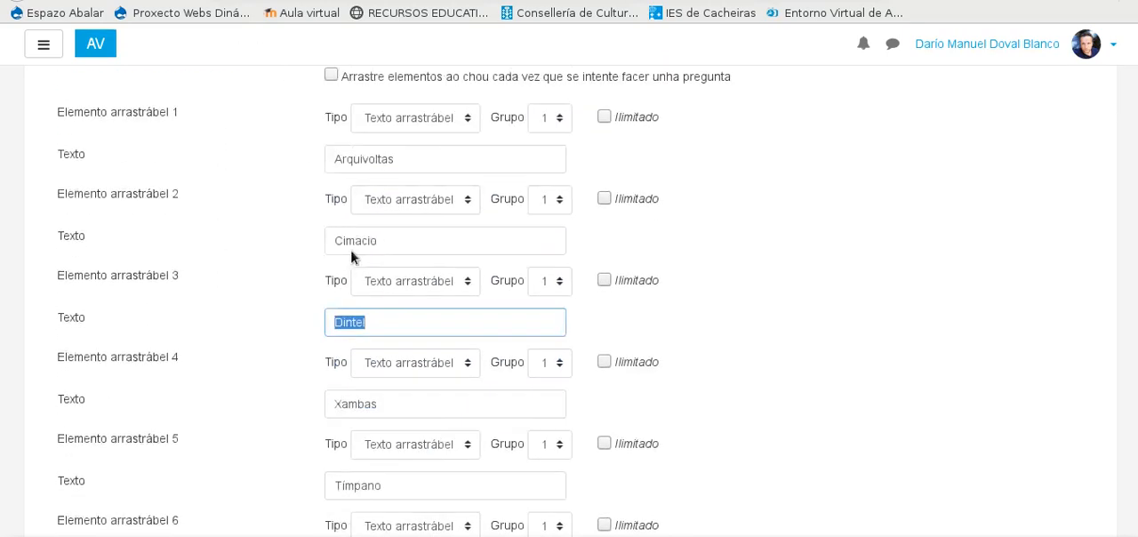
double_click(358, 327)
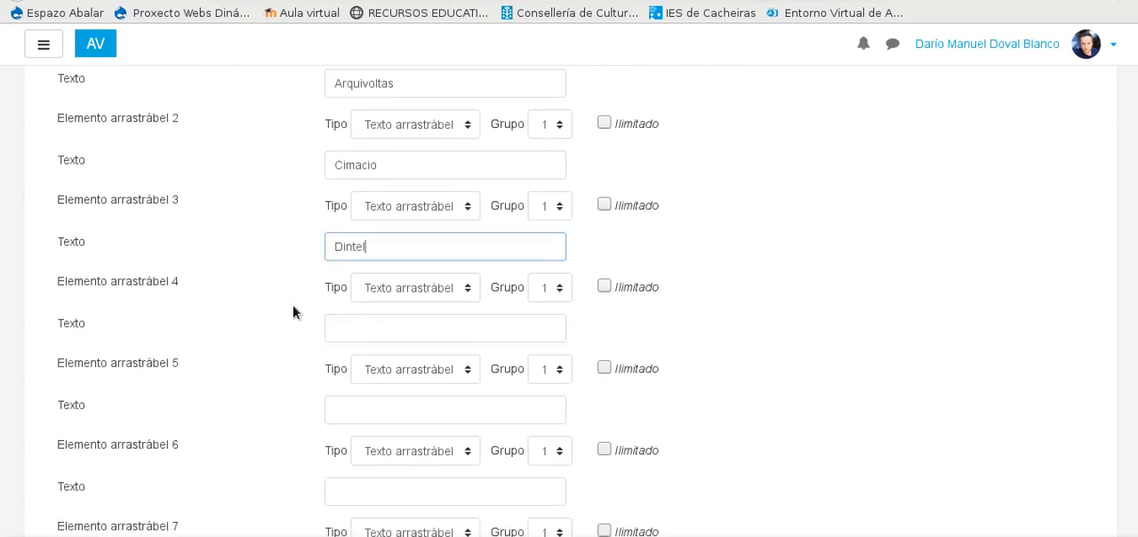
click(335, 323)
text(Xambas)
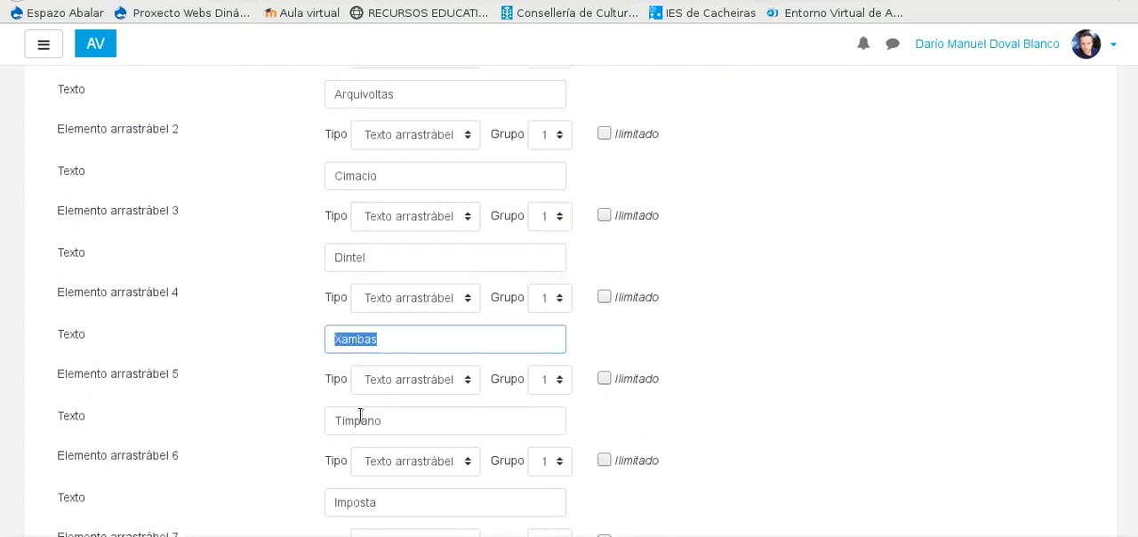
double_click(360, 418)
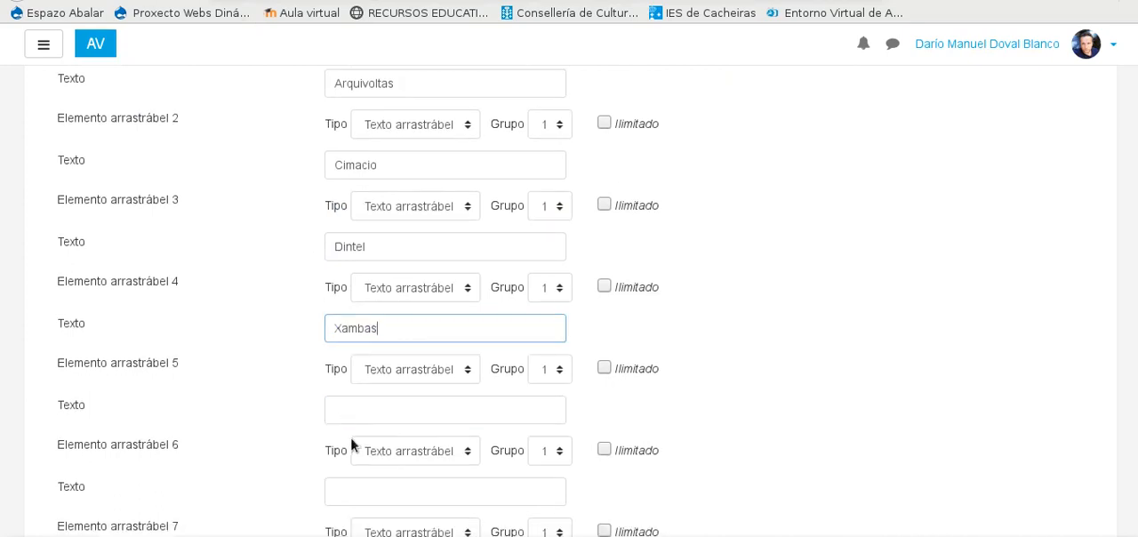
click(349, 411)
text(Tímpano)
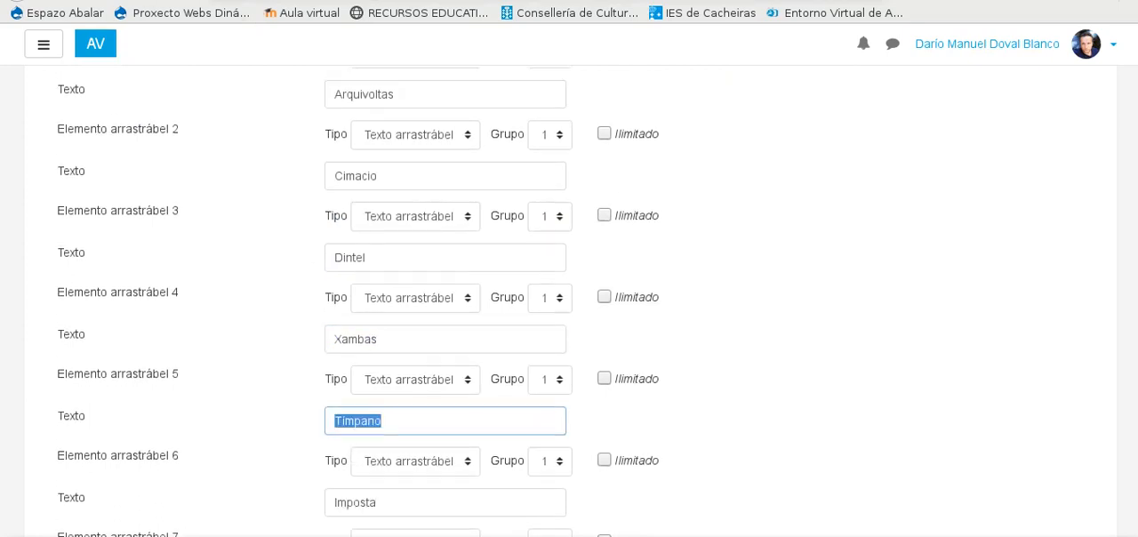
Step: Copy "Imposta" and "Parteluz" from the existing question into the texts of the new question's draggable elements 6 and 7
scroll(385, 222, down, 3)
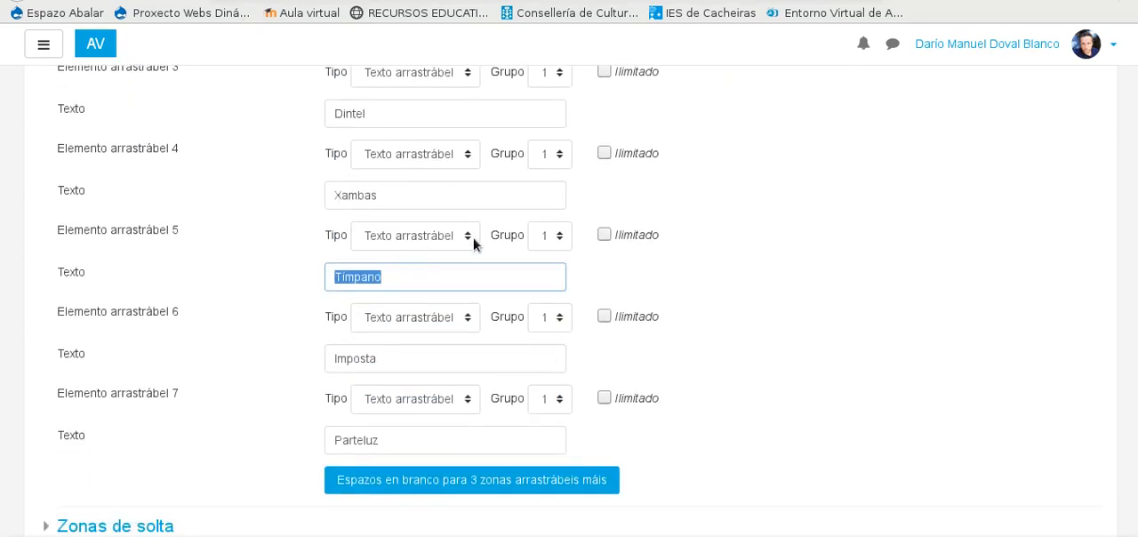
double_click(342, 353)
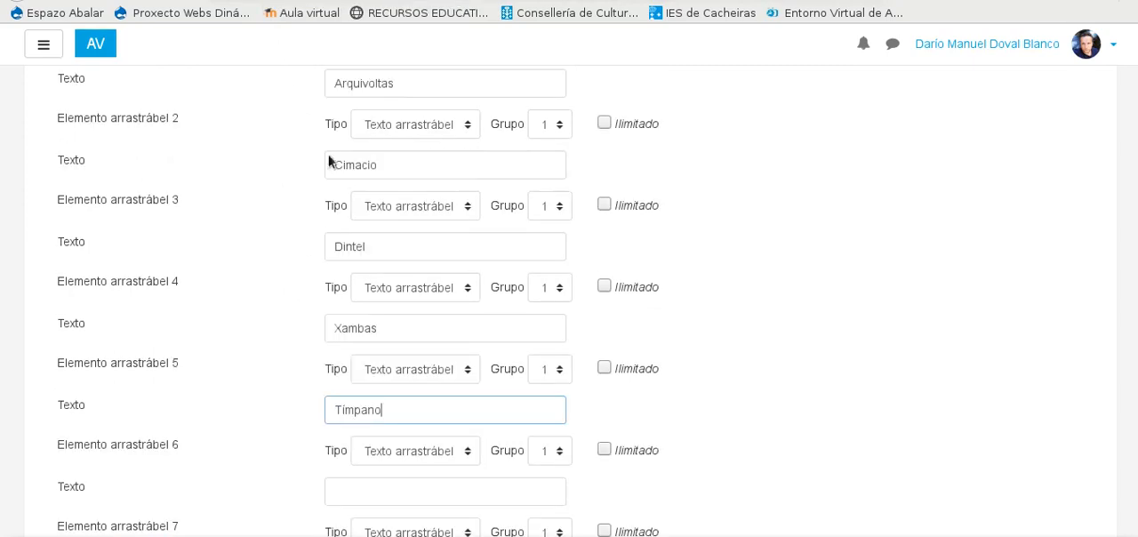
scroll(318, 382, down, 3)
click(343, 348)
text(Imposta)
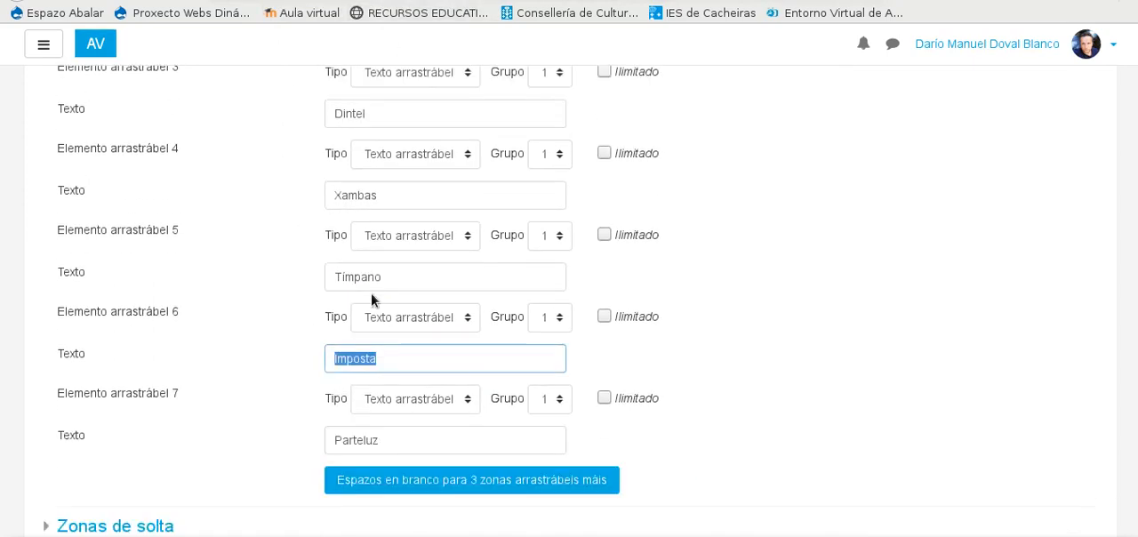
scroll(378, 303, down, 3)
double_click(348, 293)
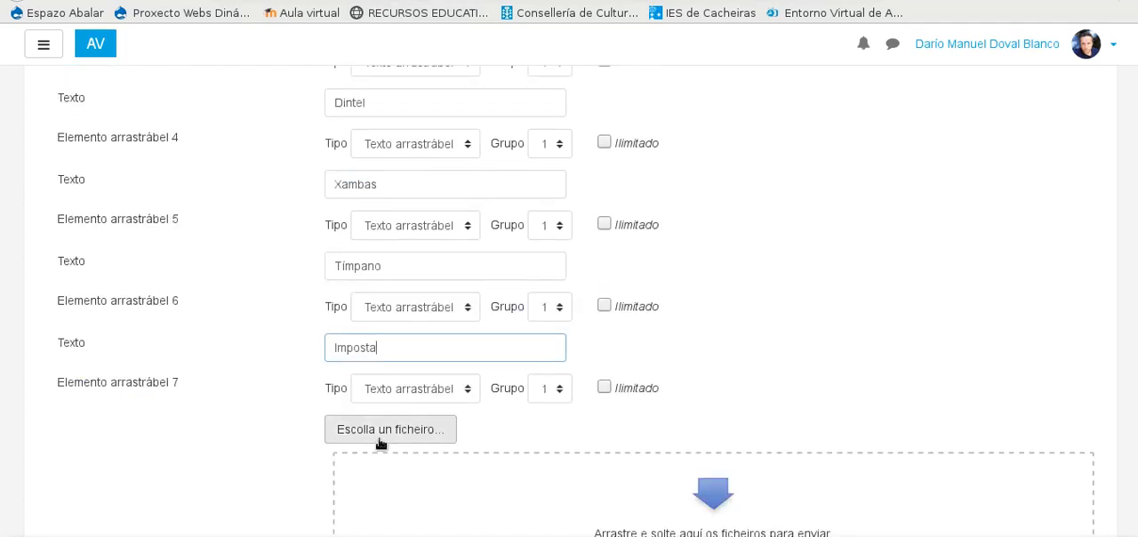
scroll(321, 393, down, 3)
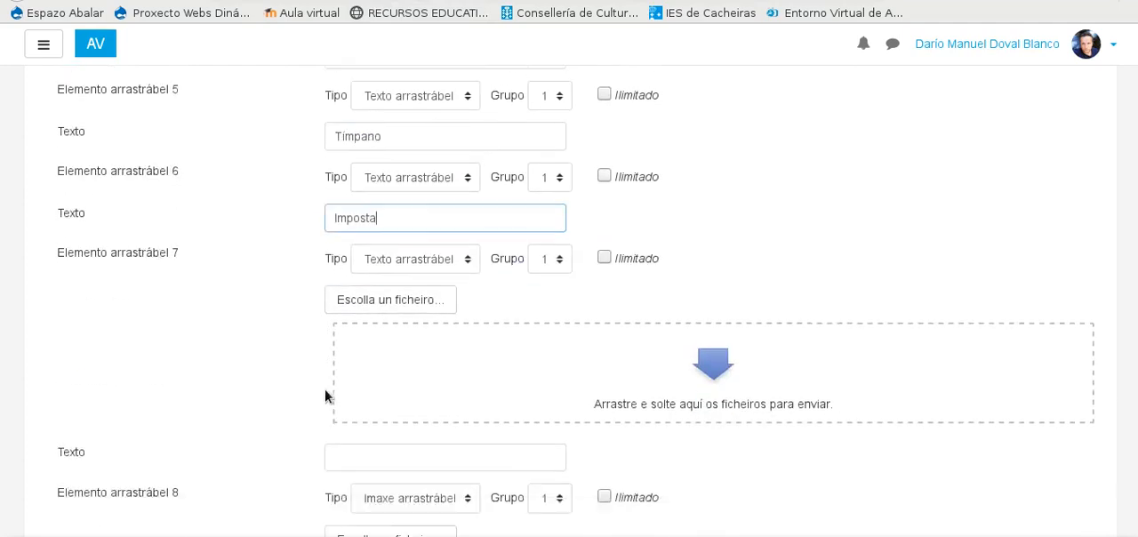
click(354, 398)
key(ctrl+v)
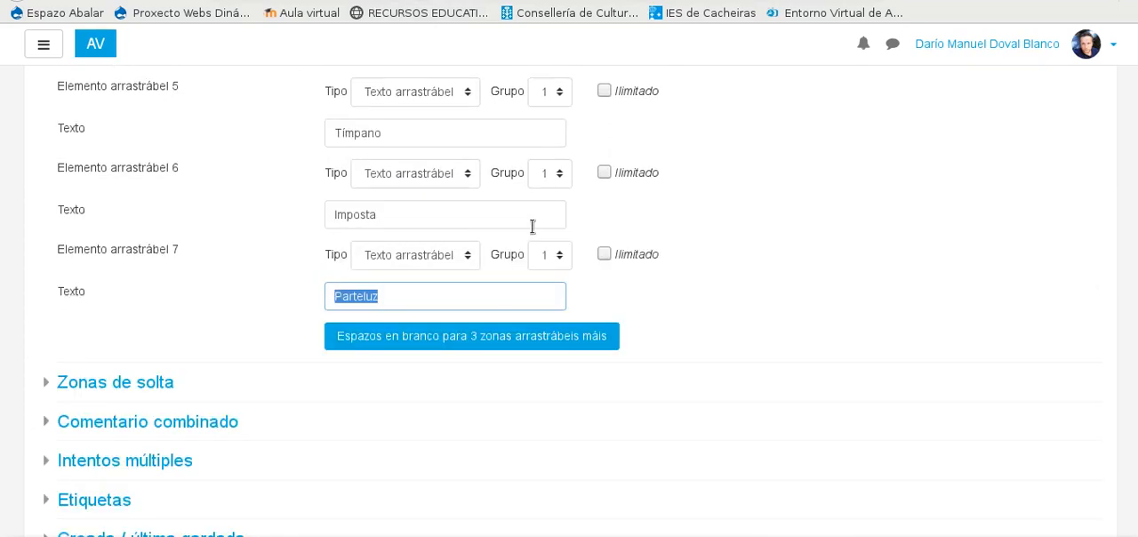
Step: Examine the existing question's draggable element list and where each label sits on the portal image in its preview
scroll(538, 267, up, 10)
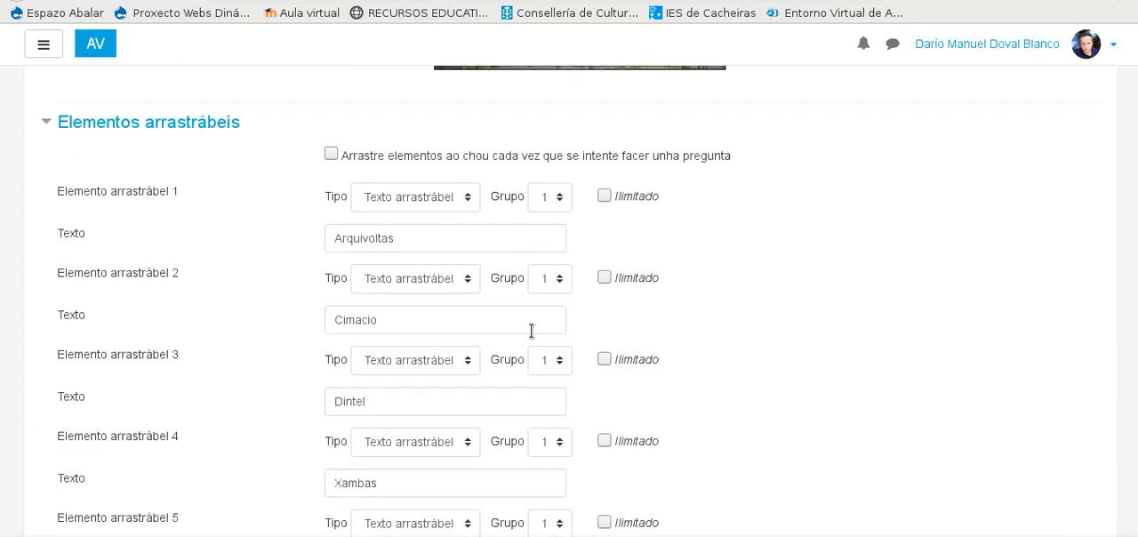
scroll(532, 330, up, 5)
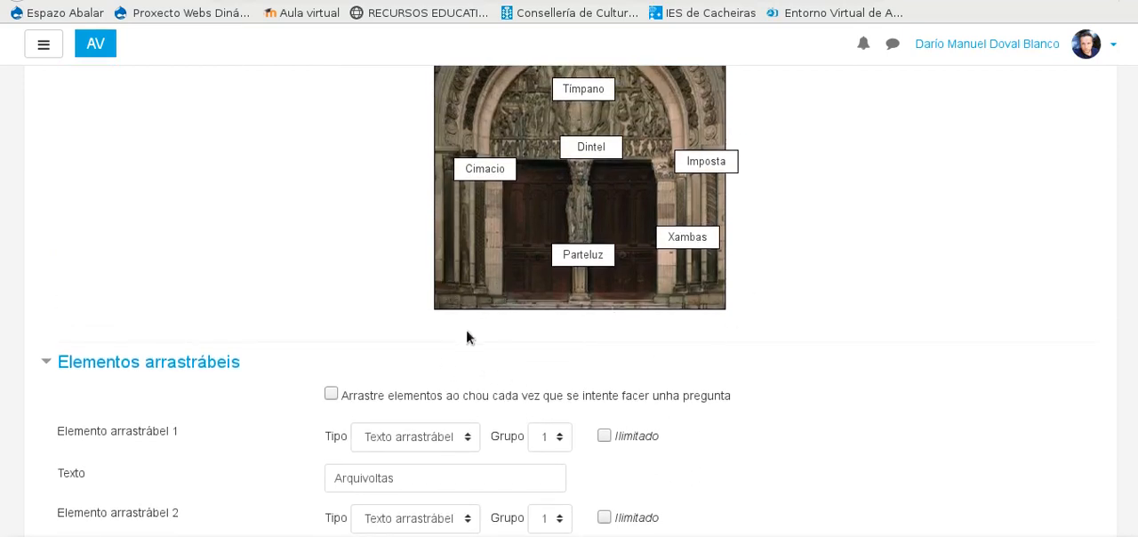
scroll(465, 333, up, 2)
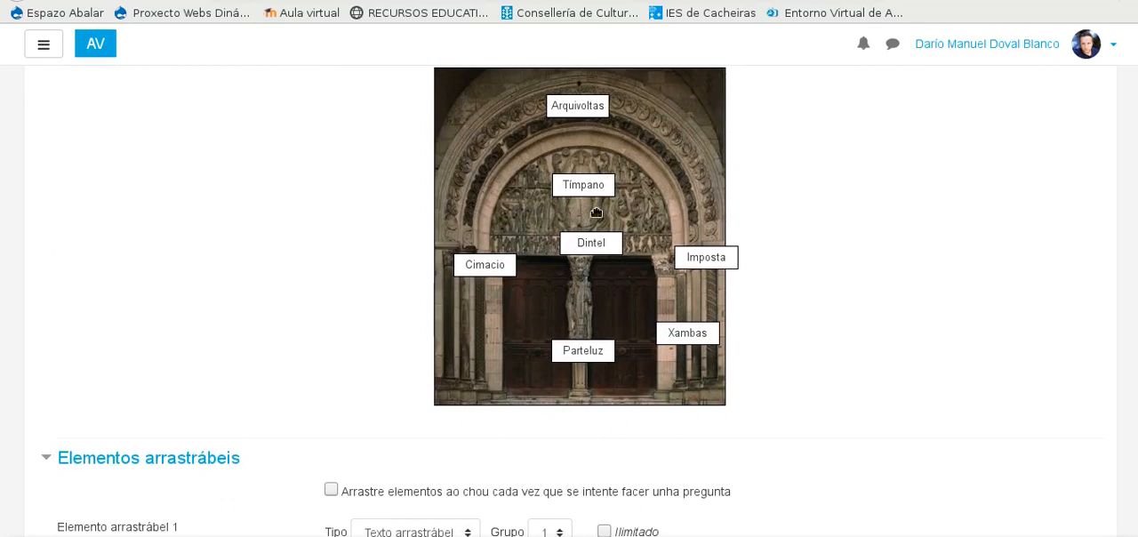
scroll(550, 238, down, 3)
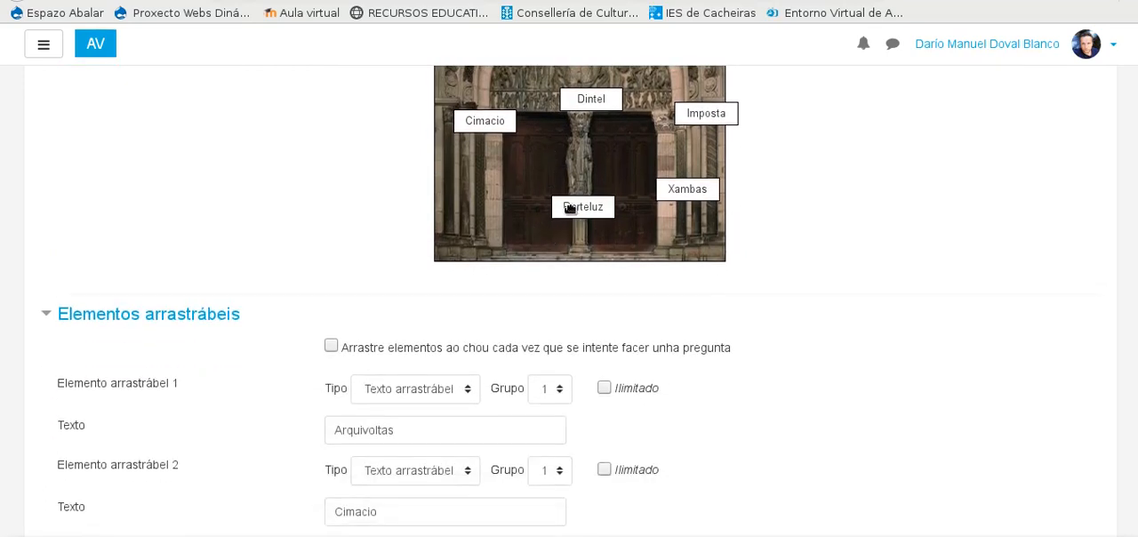
scroll(574, 218, down, 3)
scroll(583, 249, up, 3)
scroll(635, 285, up, 3)
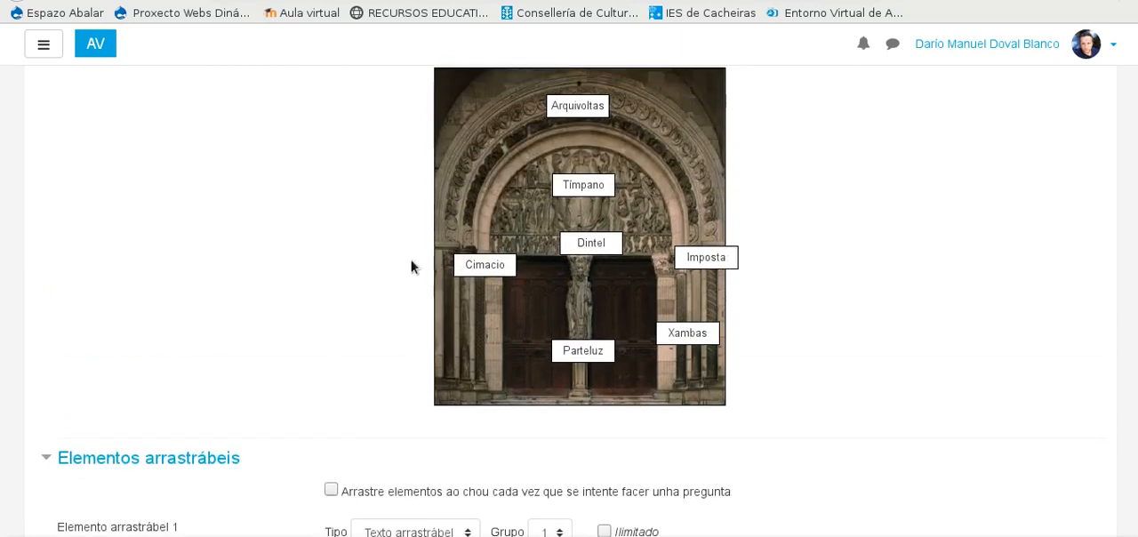
scroll(411, 265, down, 8)
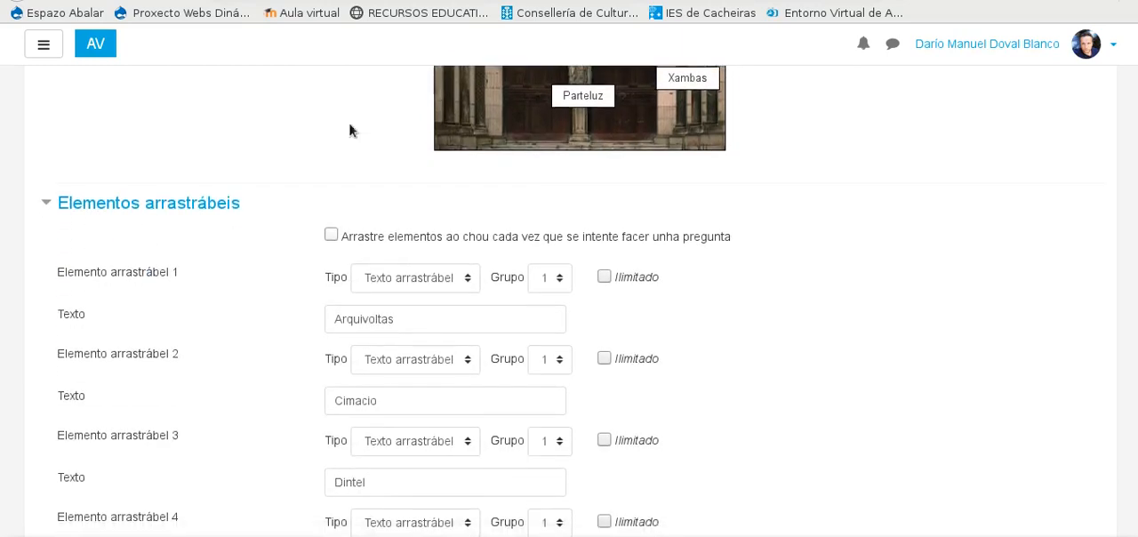
Step: Assign draggable elements 2, 3 and 4 to groups 2, 3 and 4, keeping element 1 in group 1
scroll(559, 278, down, 9)
scroll(556, 279, up, 10)
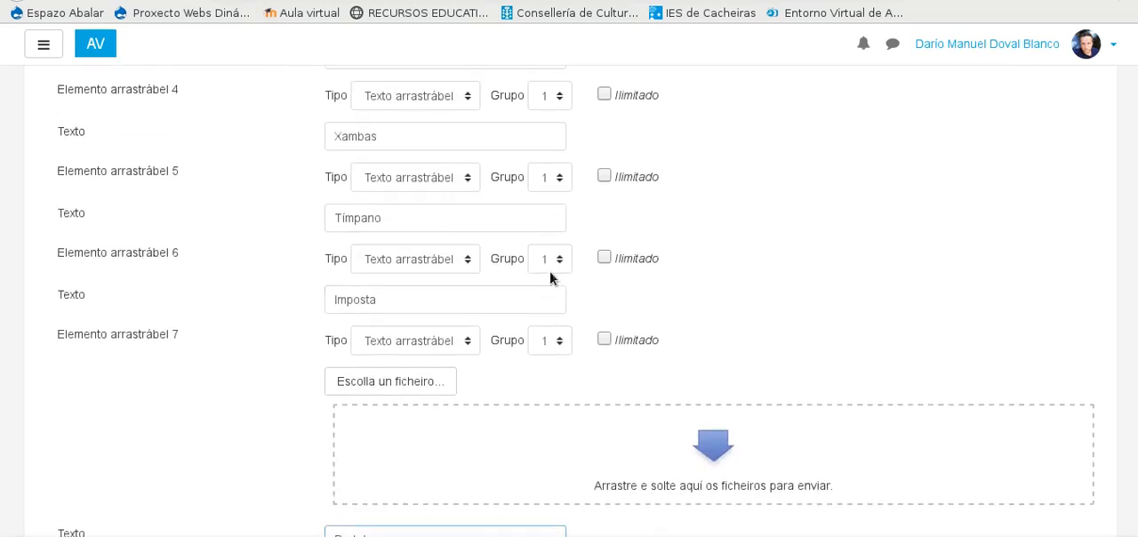
click(558, 188)
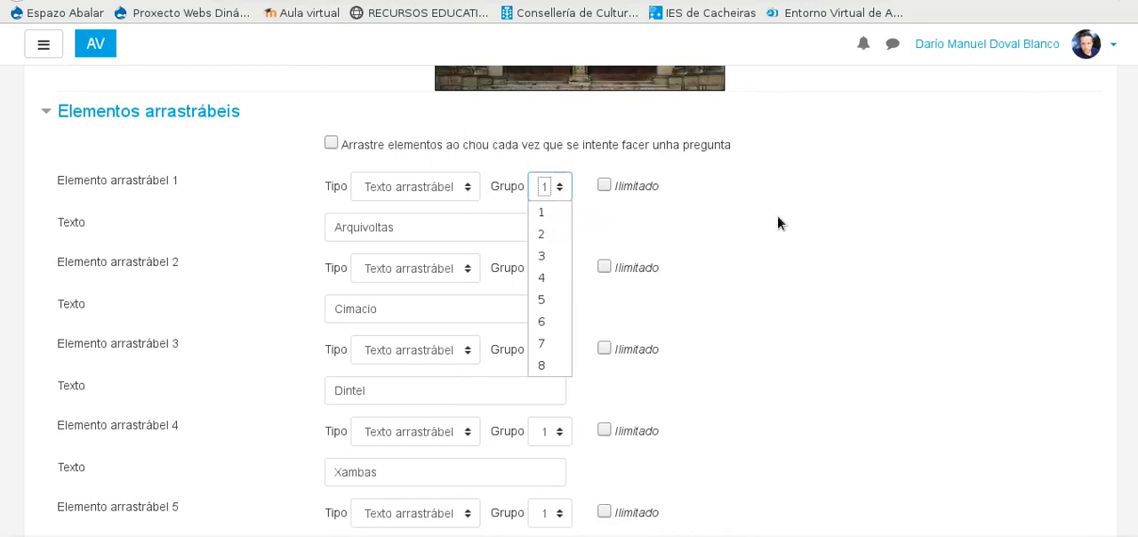
click(825, 216)
click(559, 268)
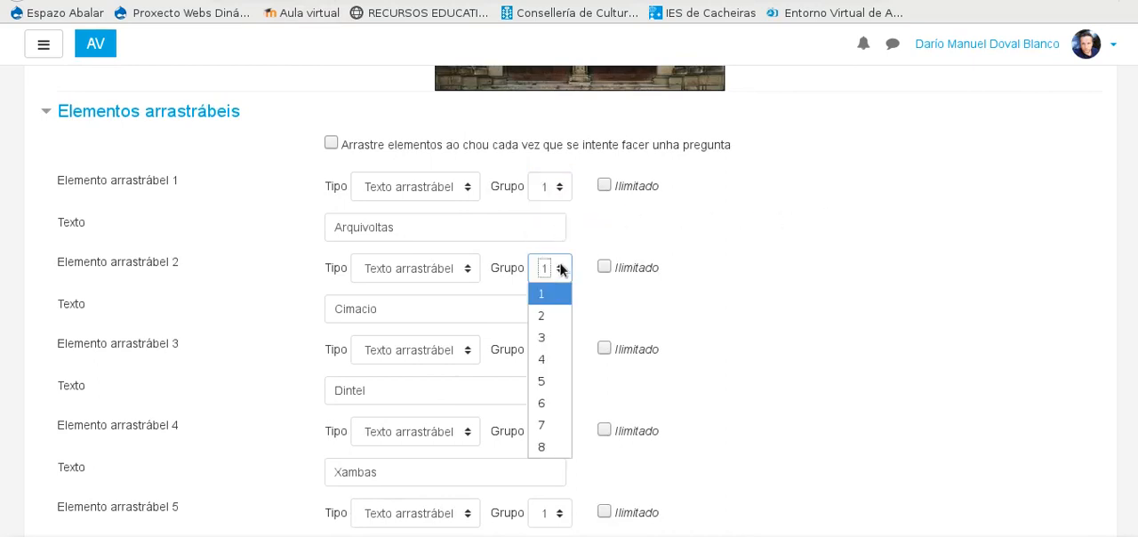
click(551, 317)
click(555, 360)
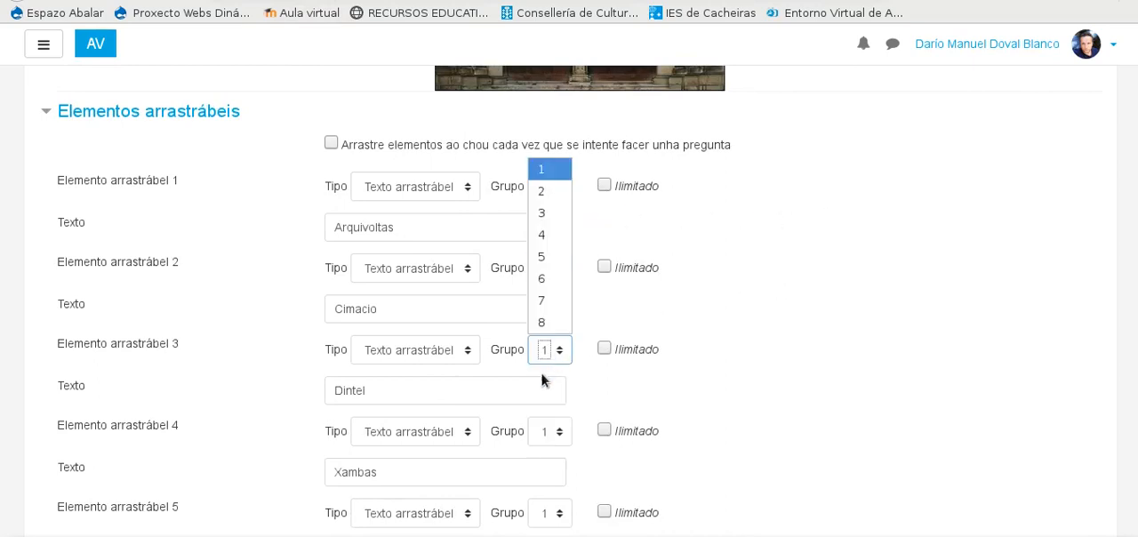
click(558, 221)
scroll(622, 258, down, 2)
click(561, 285)
click(541, 376)
Step: Assign draggable elements 5, 6 and 7 to groups 5, 6 and 7 respectively
scroll(673, 323, down, 1)
click(560, 274)
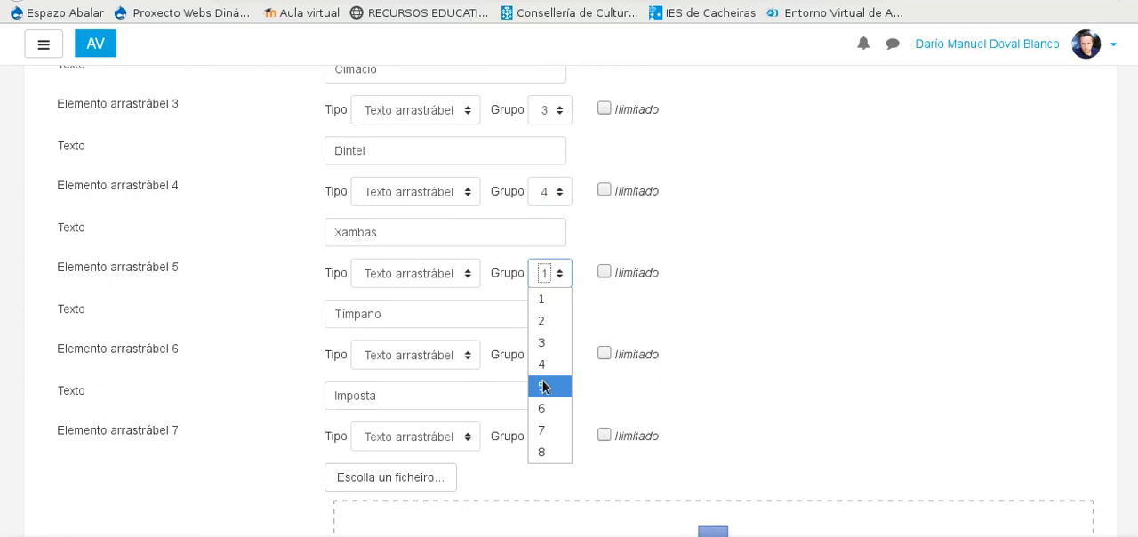
click(544, 387)
click(561, 355)
click(541, 285)
click(560, 438)
click(544, 387)
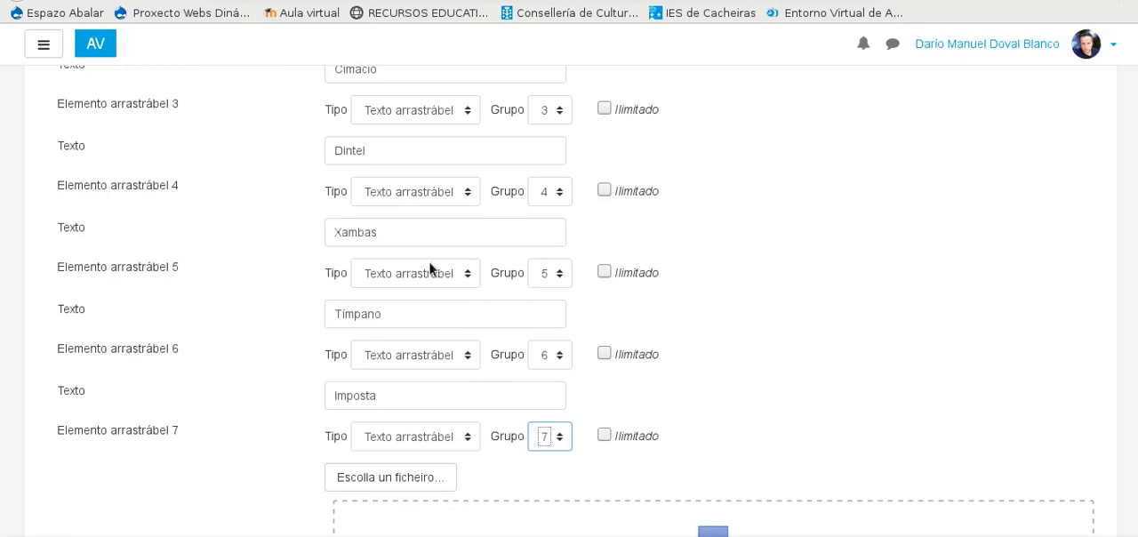
Step: Collapse the new question's draggable elements section and expand its drop zones section
scroll(430, 268, up, 5)
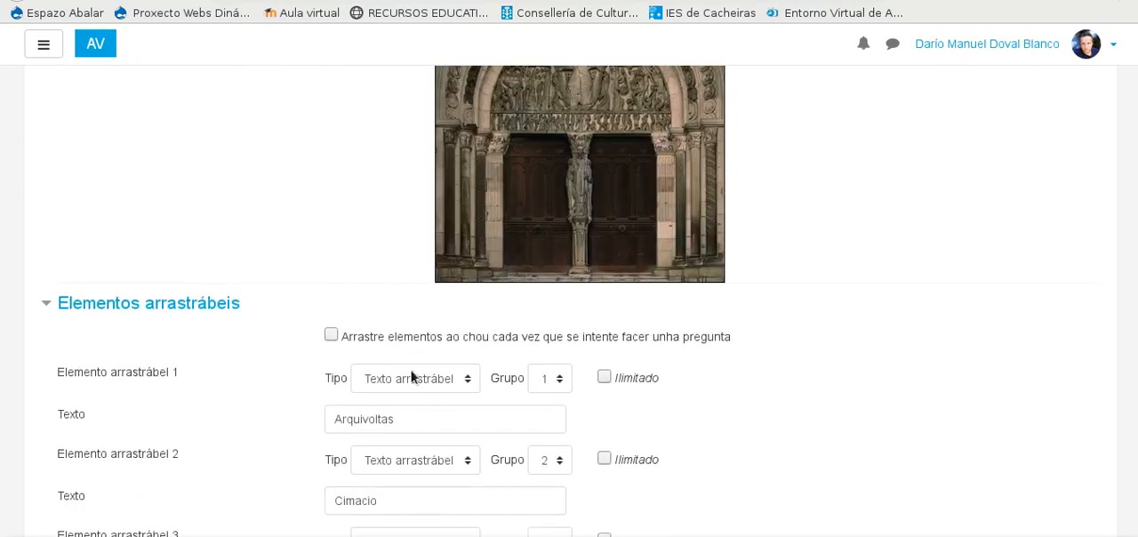
scroll(472, 279, up, 2)
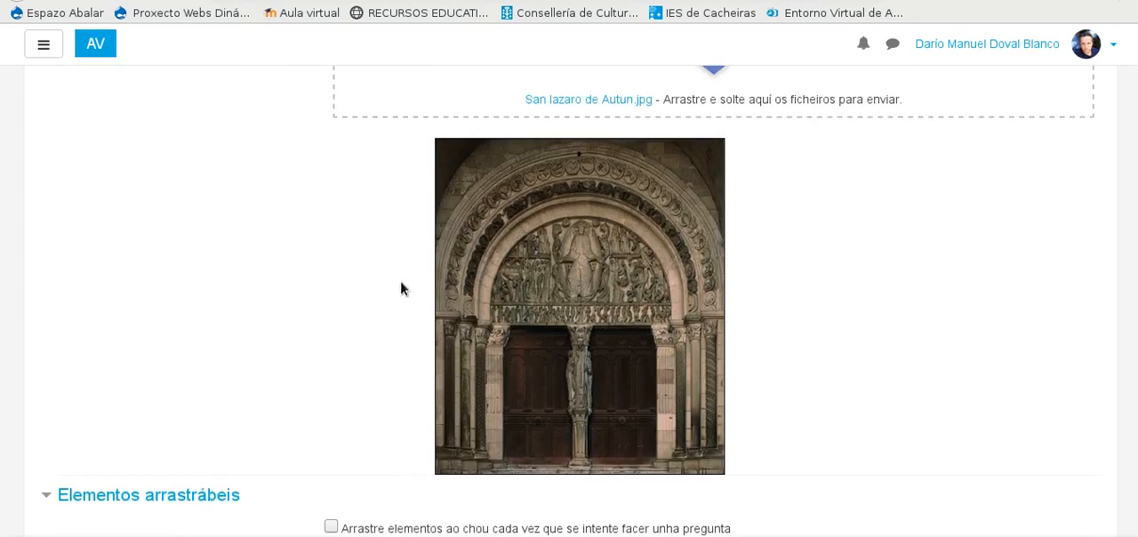
scroll(400, 288, down, 3)
scroll(64, 229, down, 3)
scroll(64, 152, up, 2)
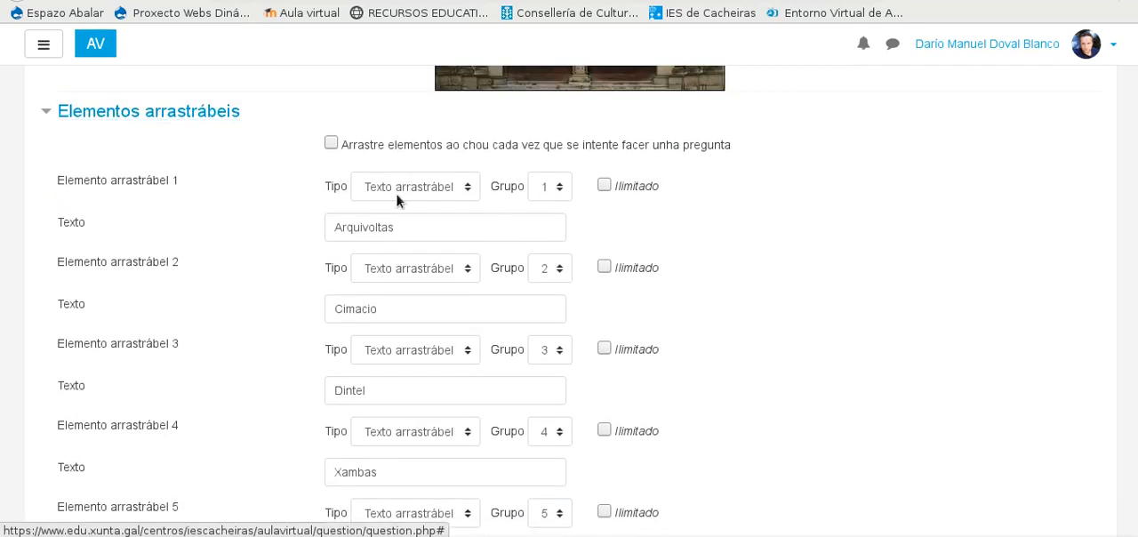
scroll(243, 197, down, 2)
scroll(155, 229, up, 2)
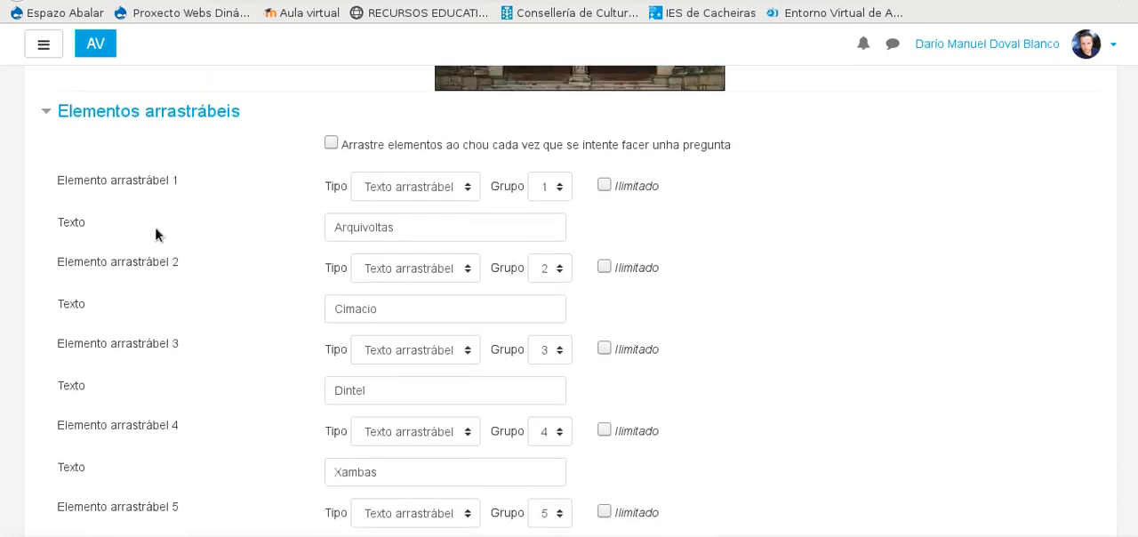
click(64, 113)
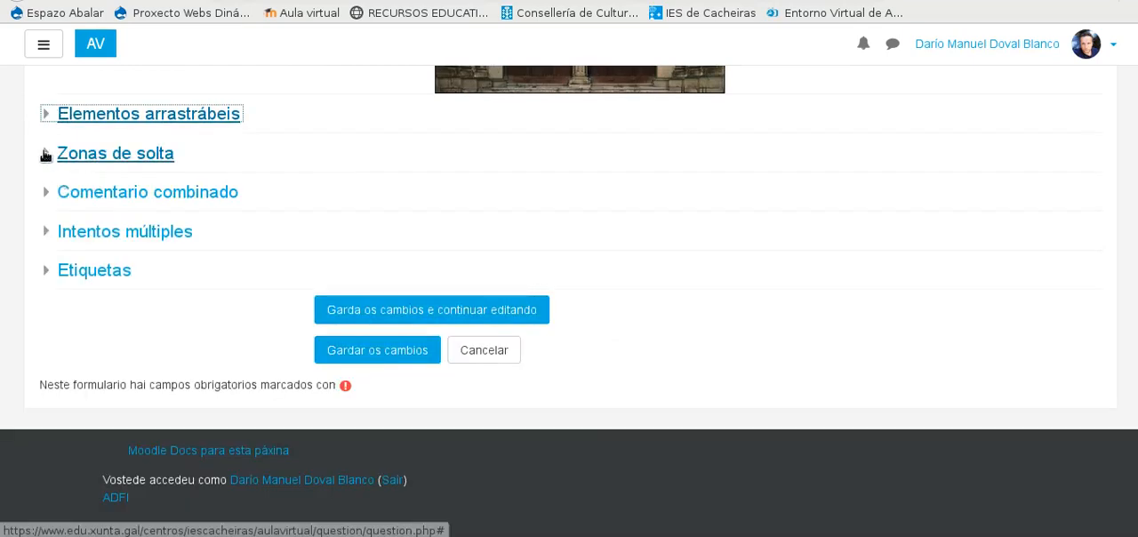
click(45, 153)
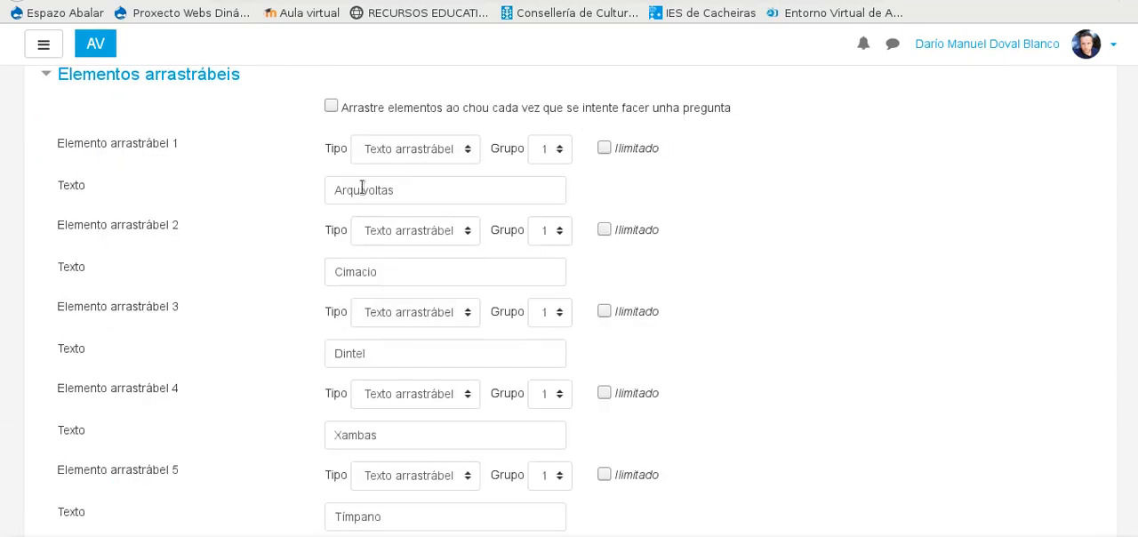
Step: Examine the existing question's drop zones, including each zone's coordinates, assigned draggable element and text
scroll(112, 160, down, 2)
scroll(60, 111, up, 2)
click(51, 79)
click(46, 113)
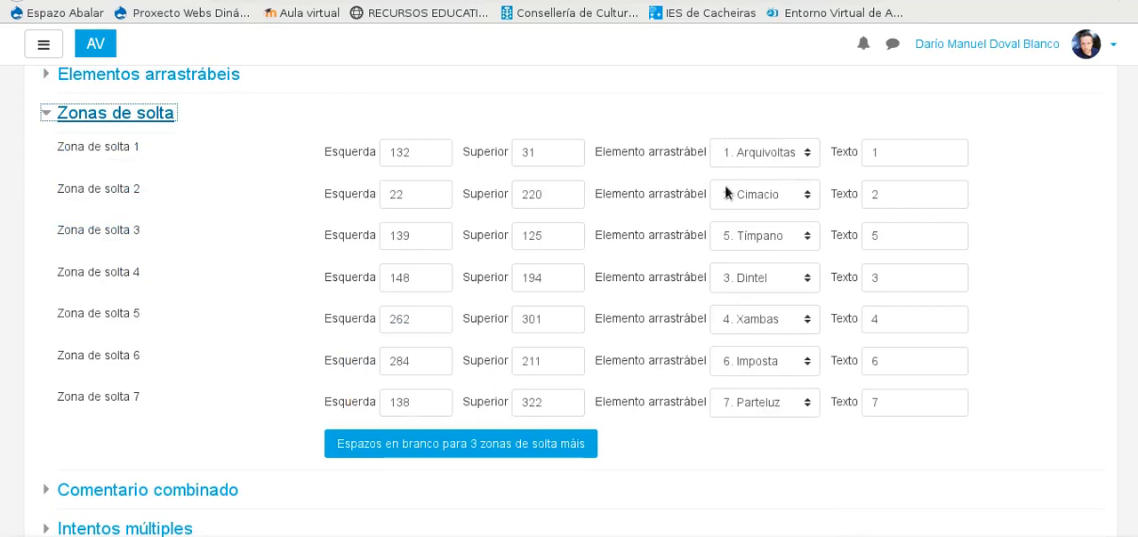
scroll(412, 278, up, 3)
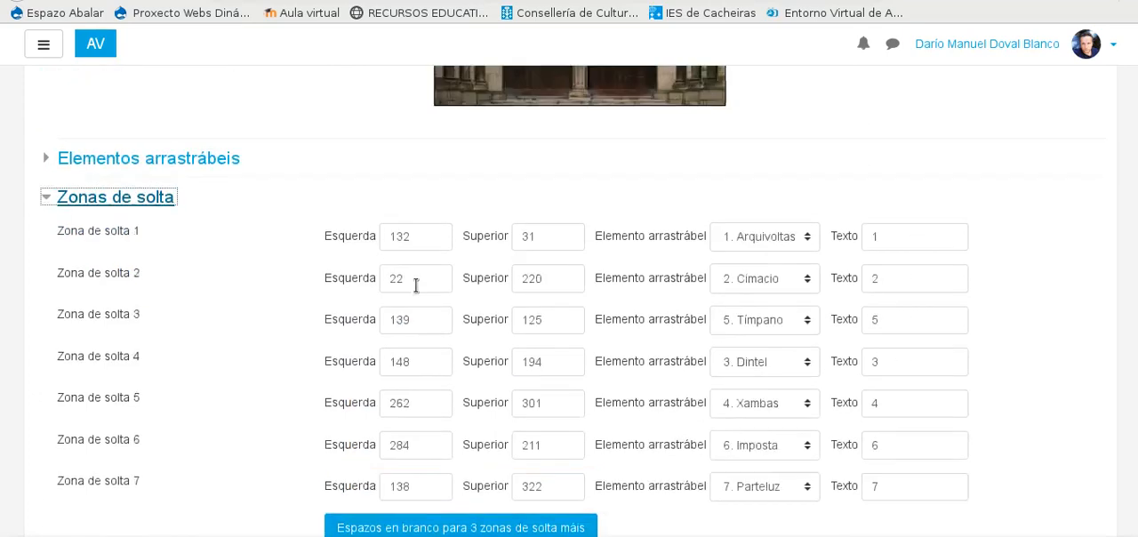
scroll(689, 210, down, 3)
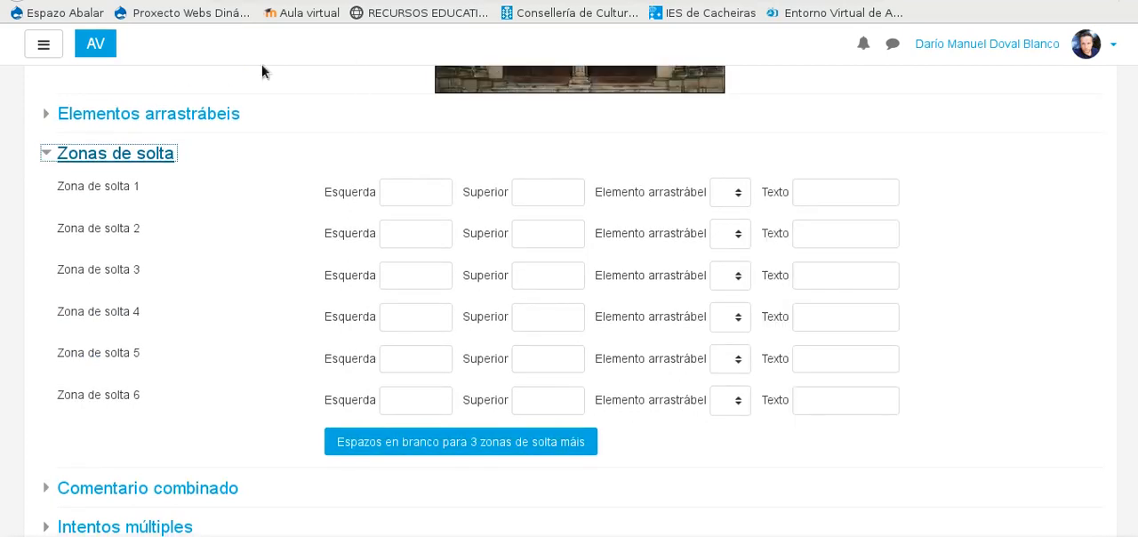
Step: Enter the numbers 1 to 6 as the texts of the new question's drop zones 1 to 6
click(738, 192)
click(805, 189)
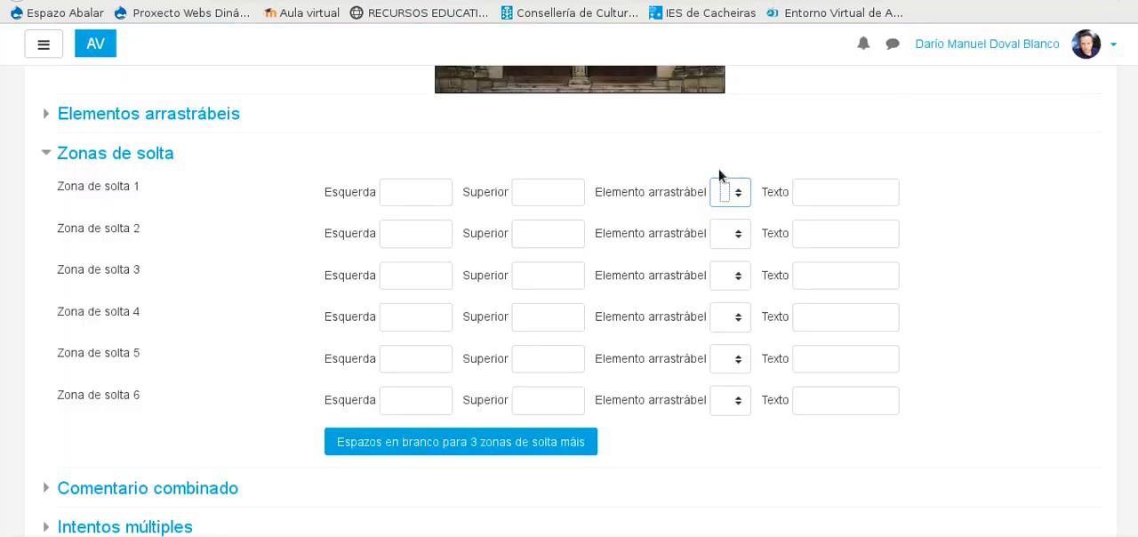
click(861, 197)
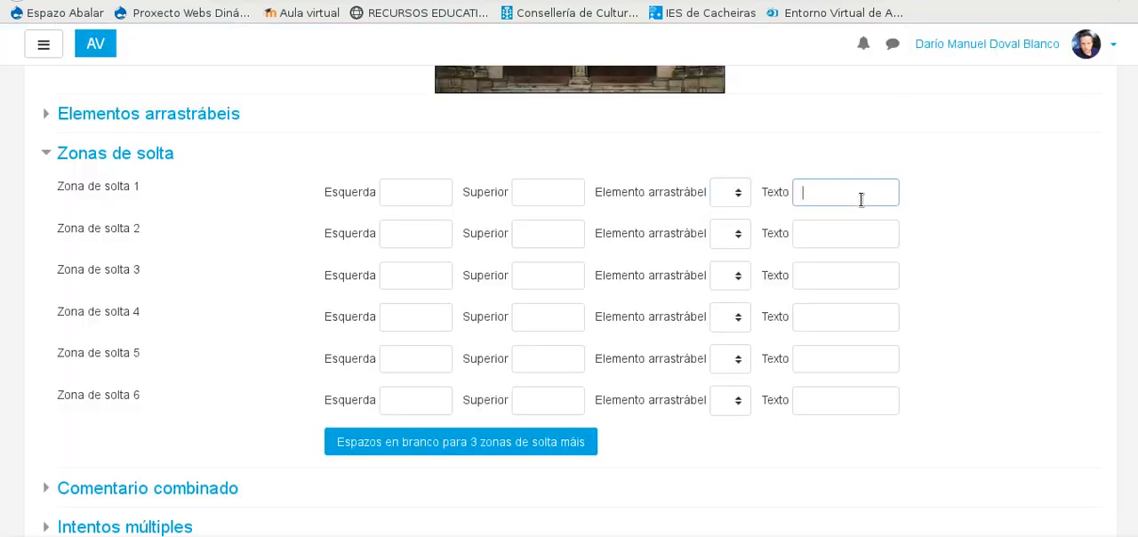
text(1)
click(837, 233)
text(2)
click(836, 275)
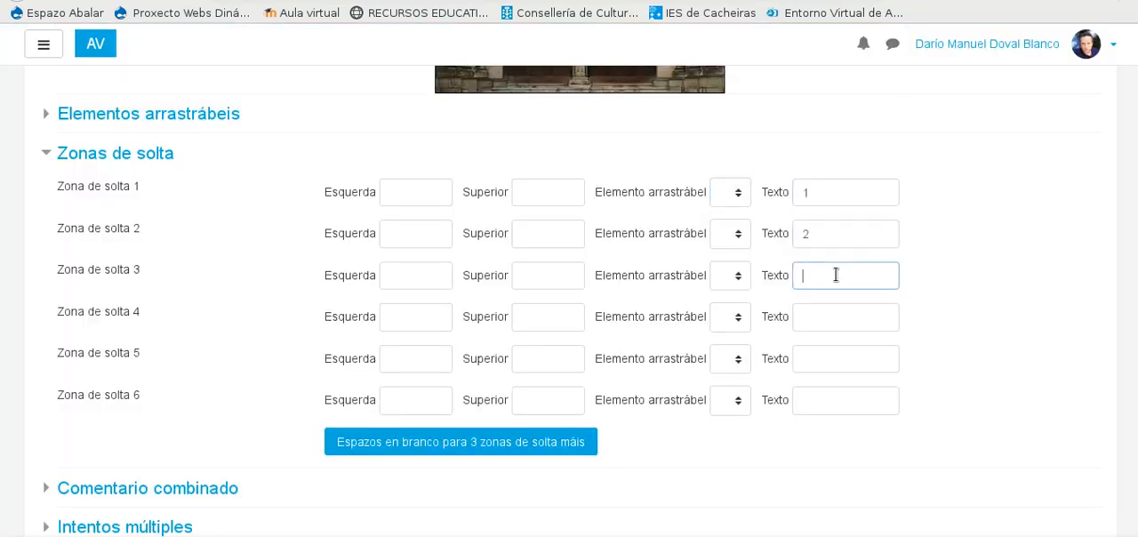
click(836, 317)
text(4)
click(820, 365)
text(5)
click(824, 396)
text(6)
Step: Add three more blank drop zones to the new question and enter 7 as the text of drop zone 7
click(576, 449)
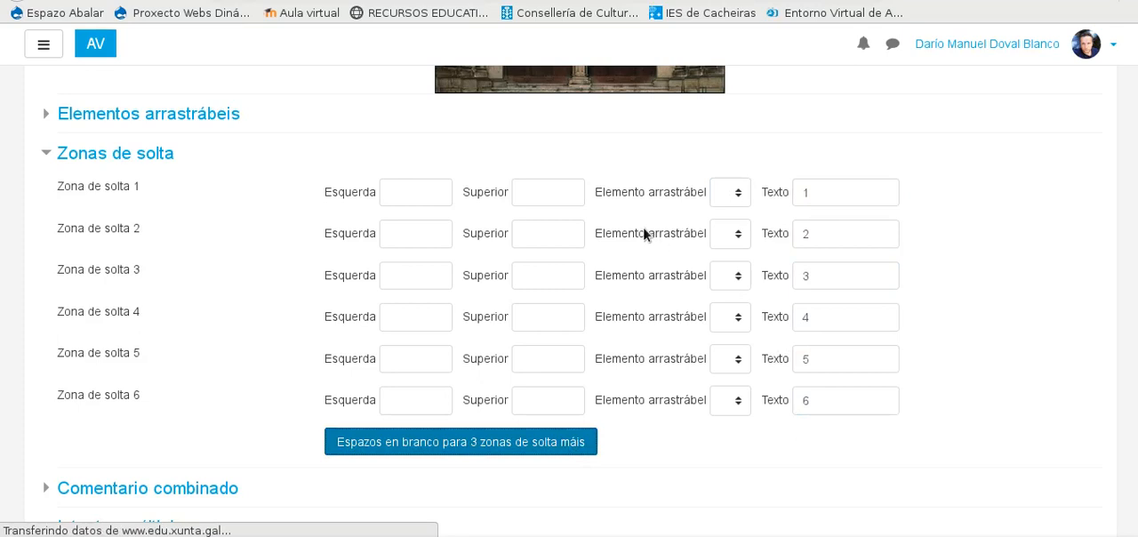
scroll(646, 229, down, 5)
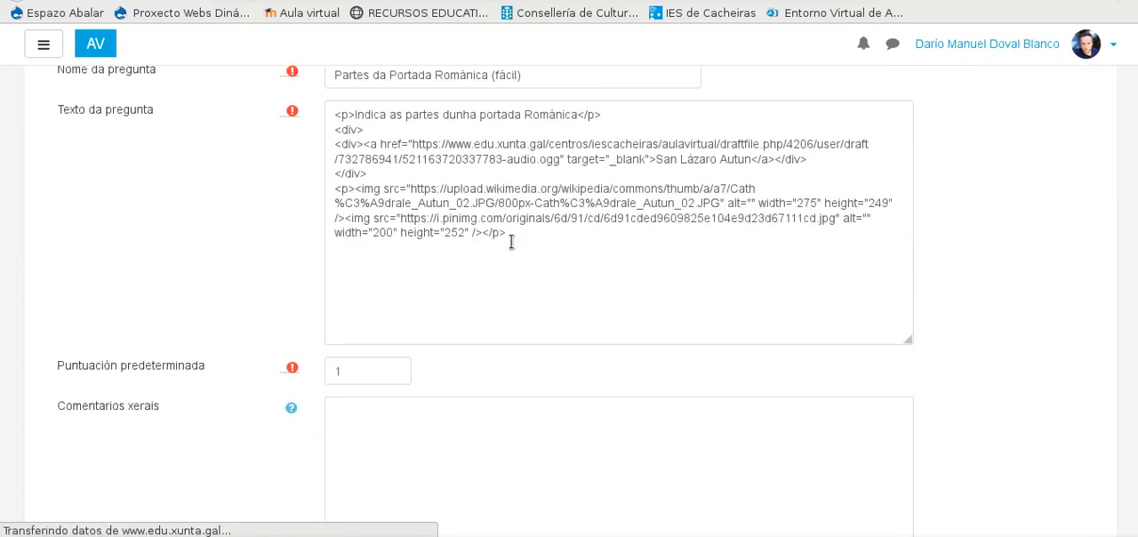
scroll(511, 244, down, 3)
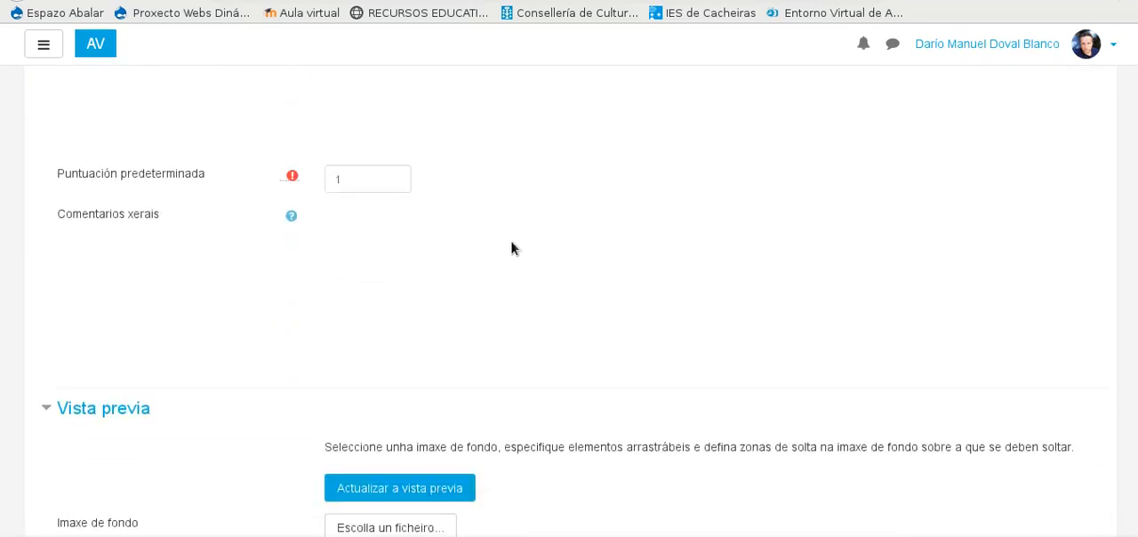
scroll(511, 248, down, 20)
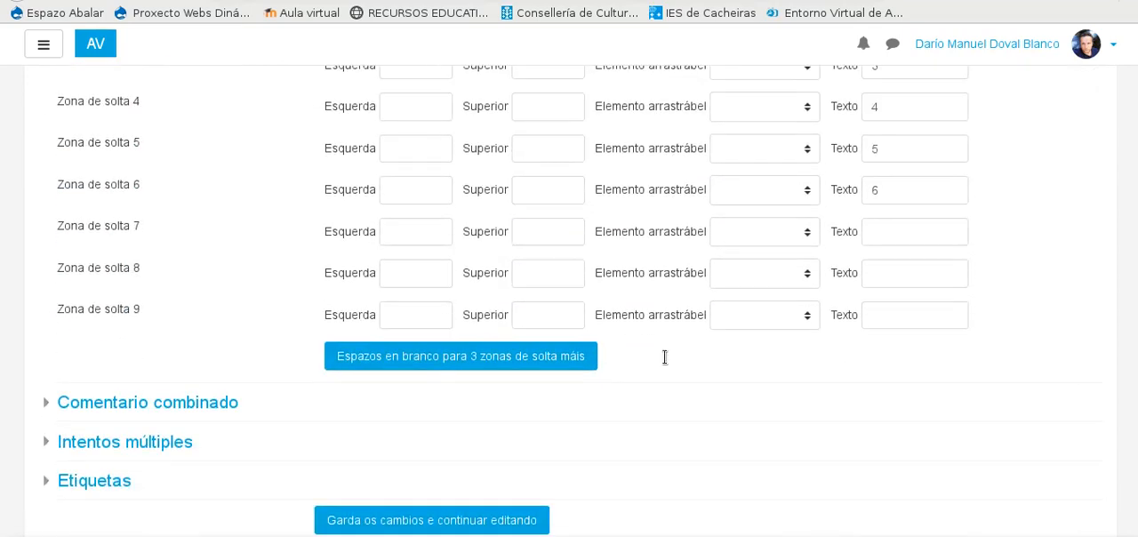
click(884, 230)
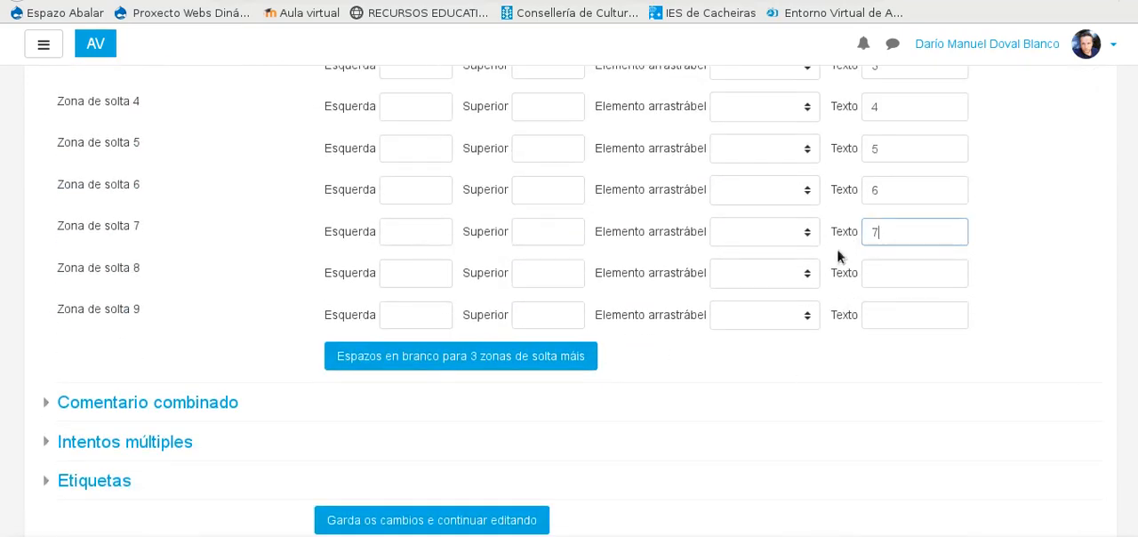
Step: Assign the draggable elements Arquivoltas, Cimacio, Dintel and Xambas to drop zones 1 to 4
scroll(837, 256, up, 5)
click(810, 269)
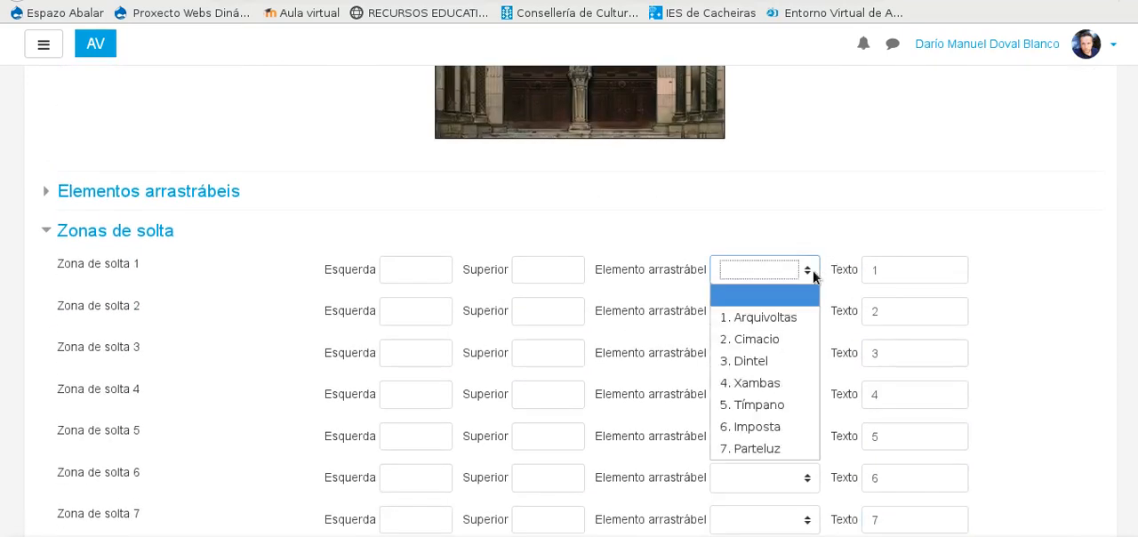
click(756, 318)
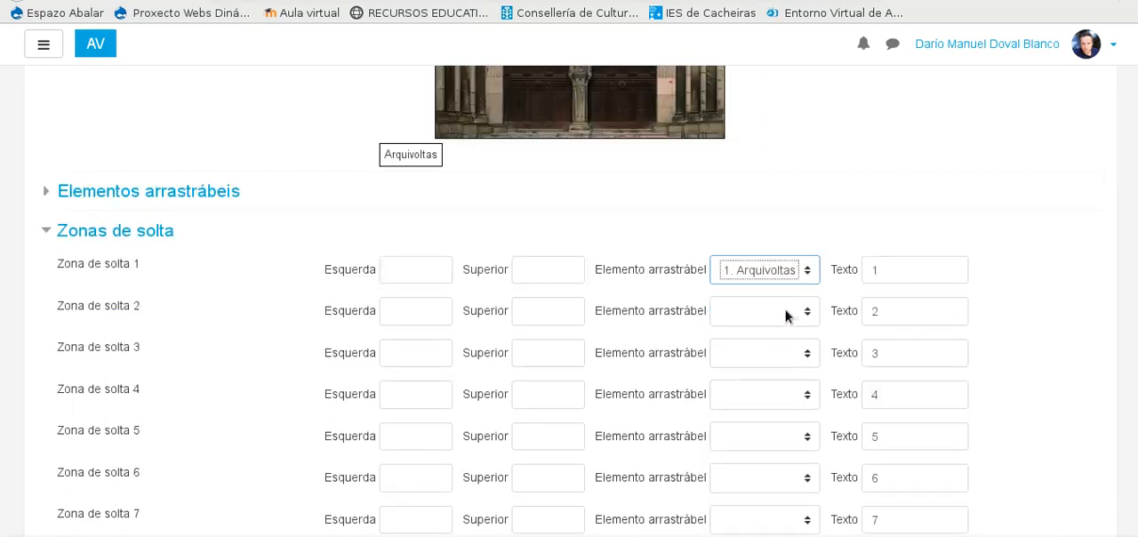
click(784, 311)
click(776, 379)
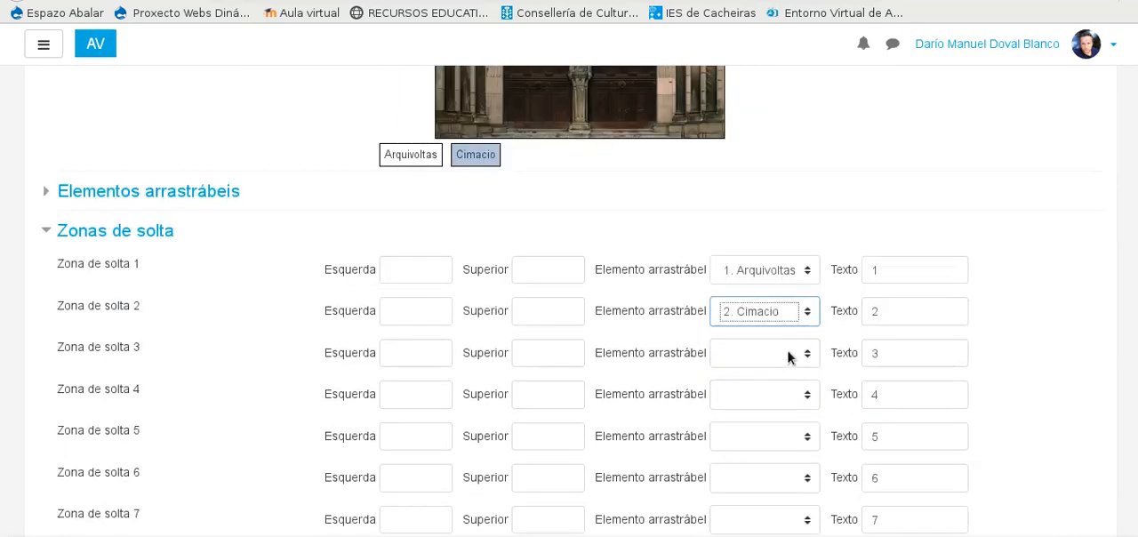
click(788, 353)
click(756, 236)
click(769, 398)
click(765, 302)
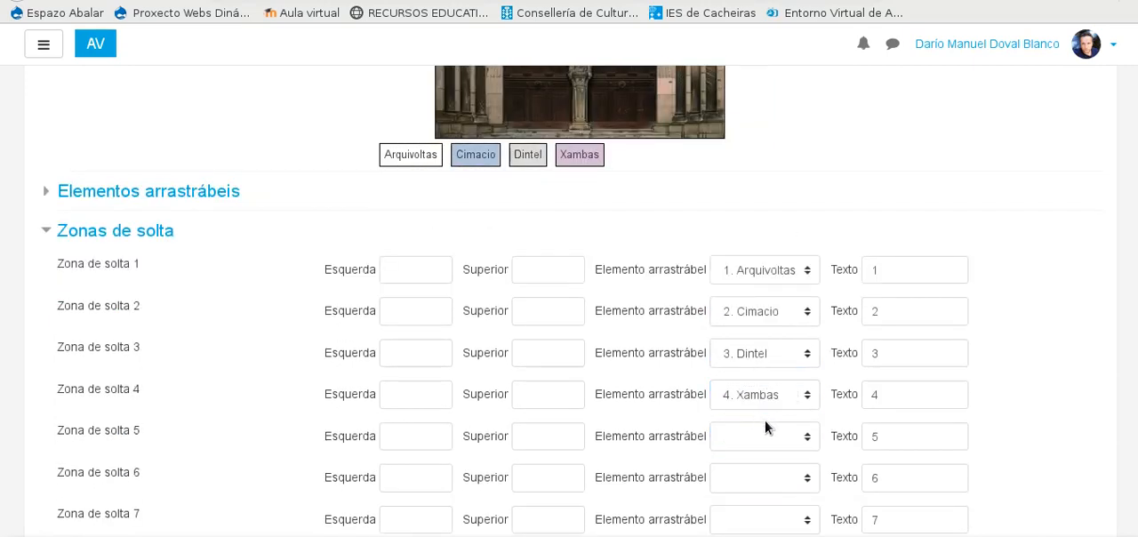
Step: Assign the draggable elements Tímpano, Imposta and Parteluz to drop zones 5 to 7
click(765, 429)
click(770, 361)
scroll(767, 355, down, 3)
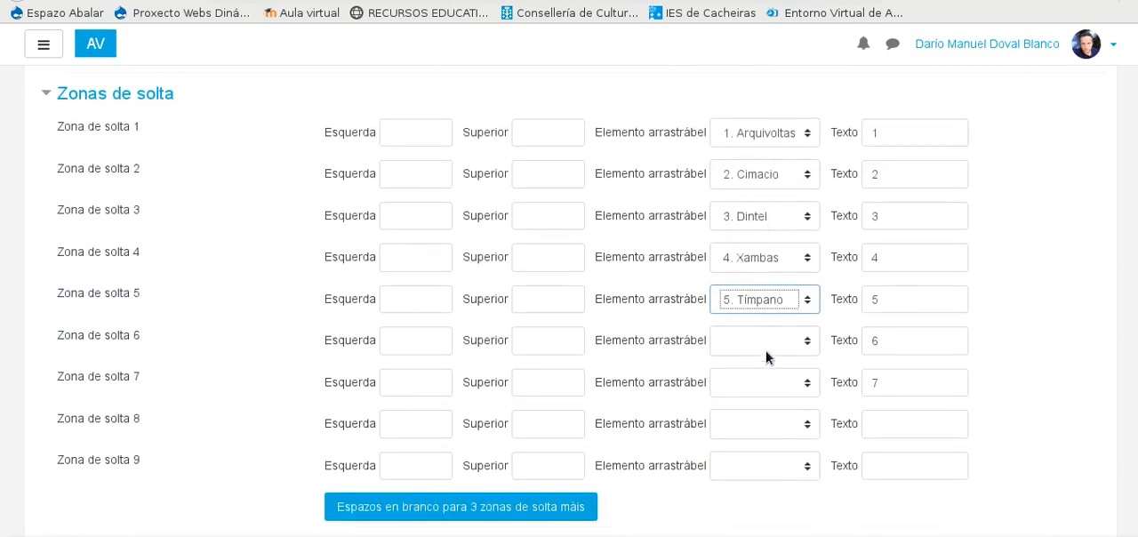
click(766, 338)
click(770, 488)
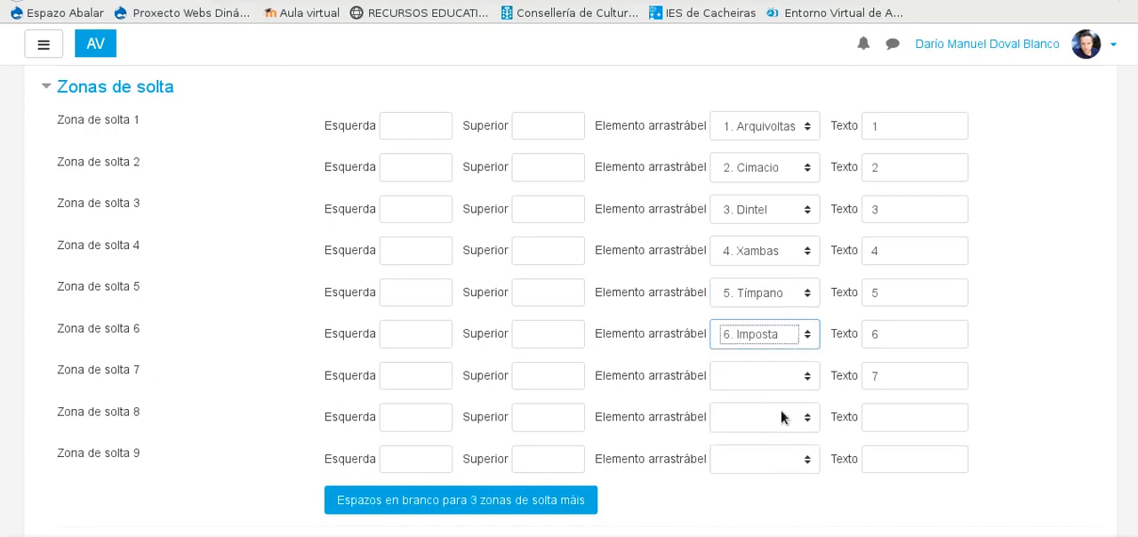
click(762, 375)
click(757, 359)
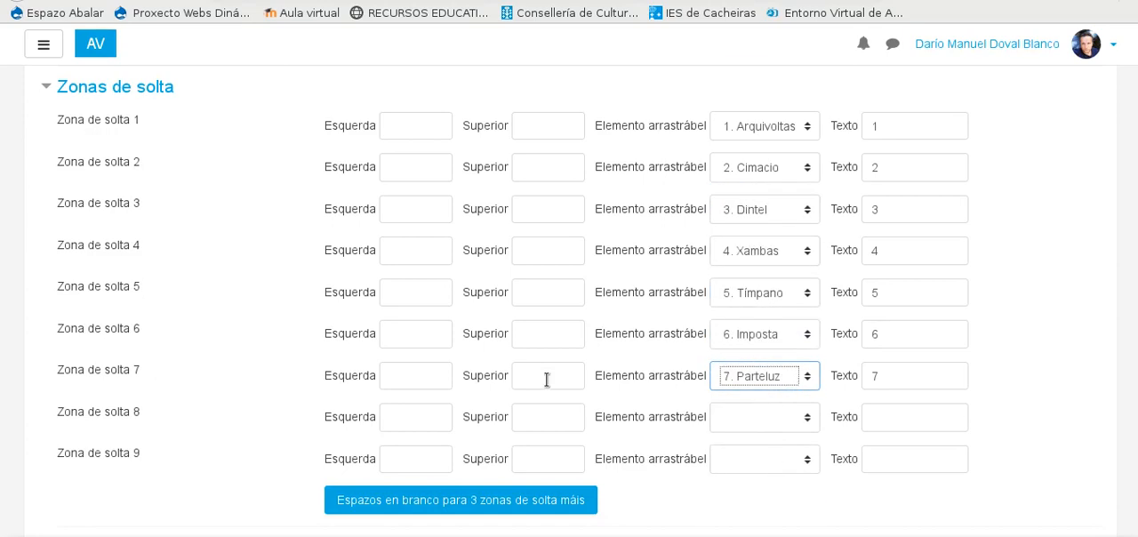
Step: Place Arquivoltas near the portal image's upper-left corner at about 10, 43, Xambas on the left-hand columns and Dintel on the lintel's right part
scroll(422, 273, up, 2)
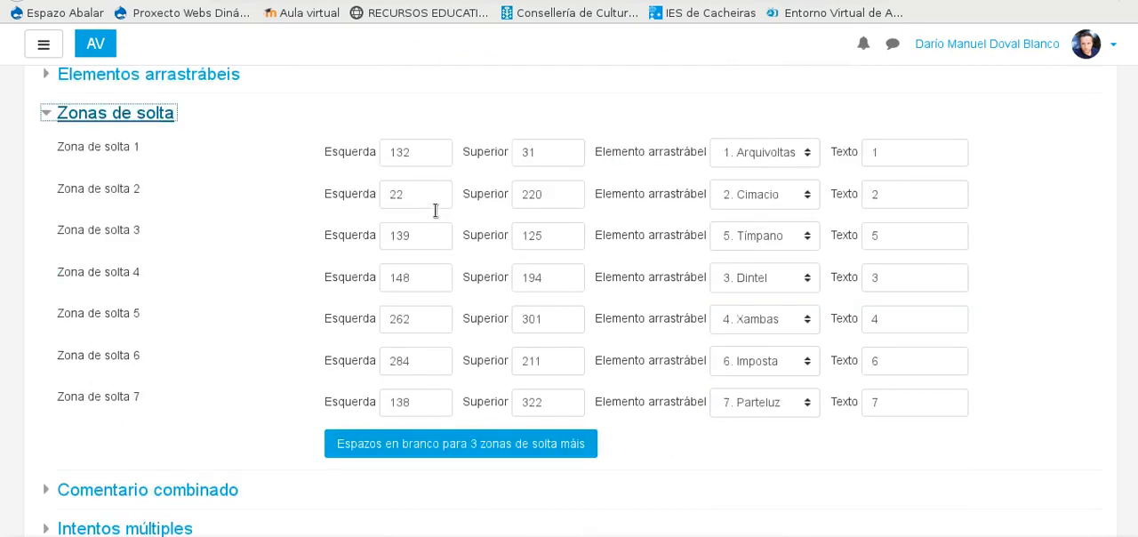
scroll(437, 211, up, 3)
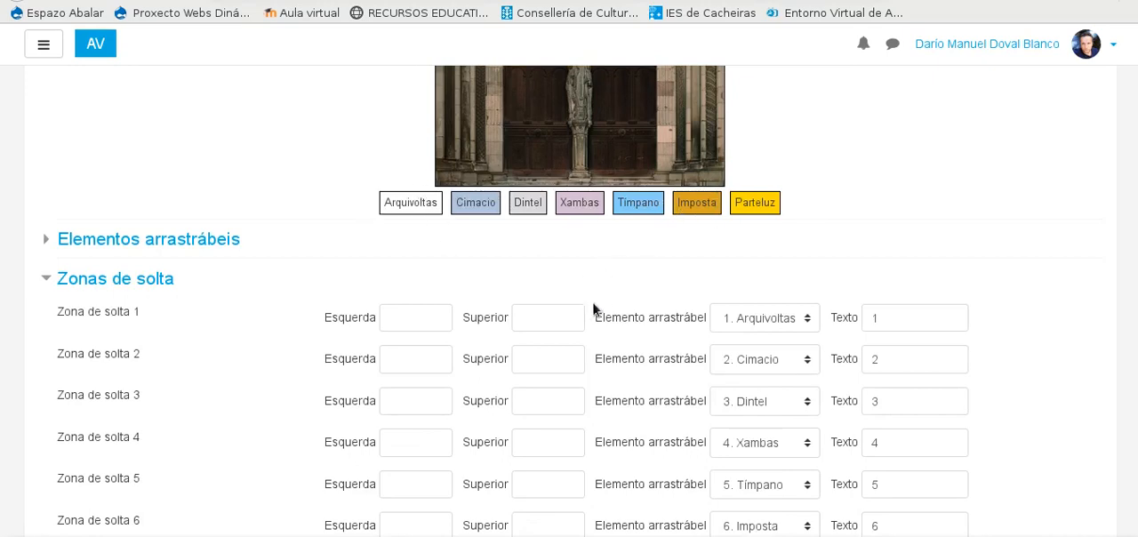
scroll(589, 312, up, 2)
scroll(587, 312, up, 1)
drag(411, 397, 462, 89)
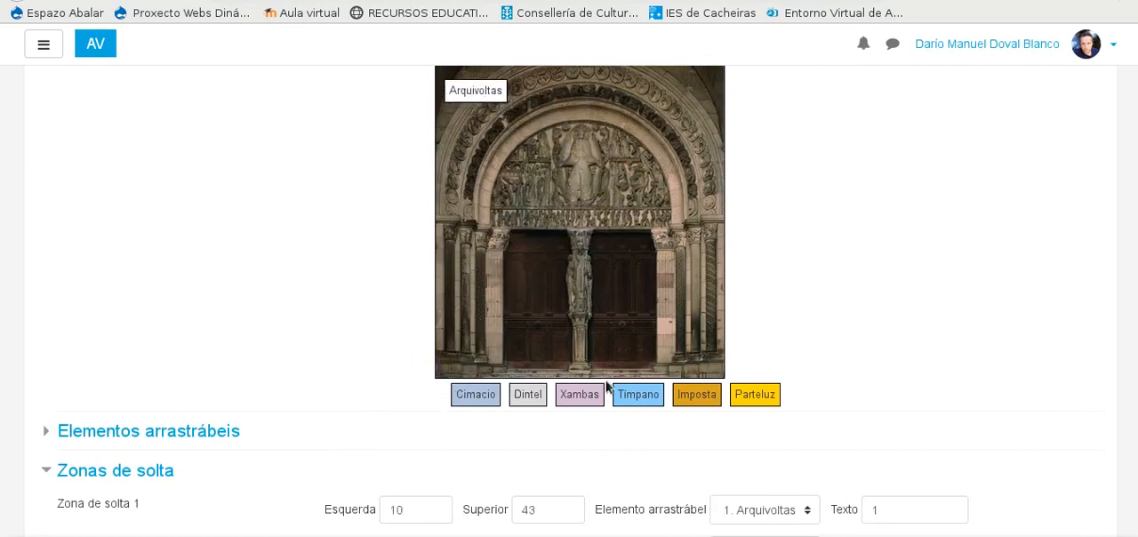
drag(584, 397, 468, 286)
drag(537, 394, 640, 216)
Step: Place Tímpano on the left part of the tympanum, Imposta above the right-hand capitals and Parteluz on the lower central pillar
drag(630, 394, 514, 171)
drag(693, 396, 702, 201)
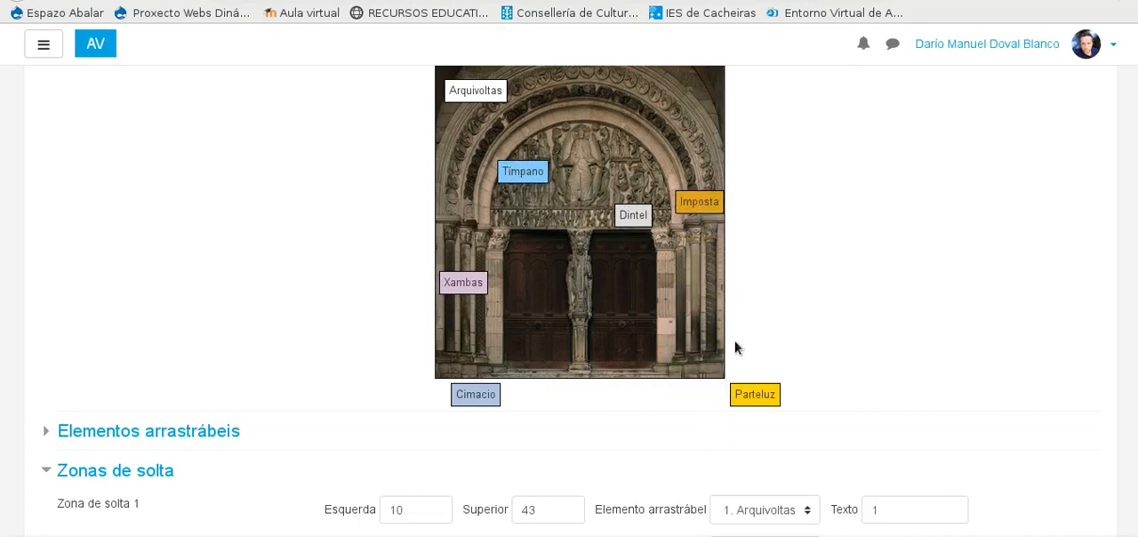
drag(756, 398, 579, 334)
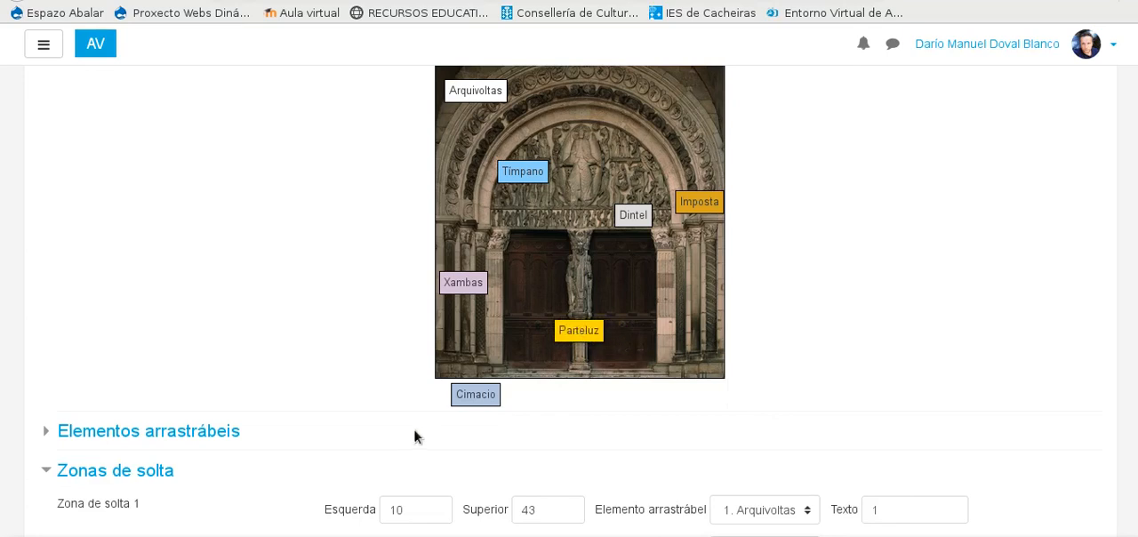
Step: Place the Cimacio label at the capitals beside the left door, at about 54, 221, and check the drop zone coordinates
drag(460, 396, 495, 244)
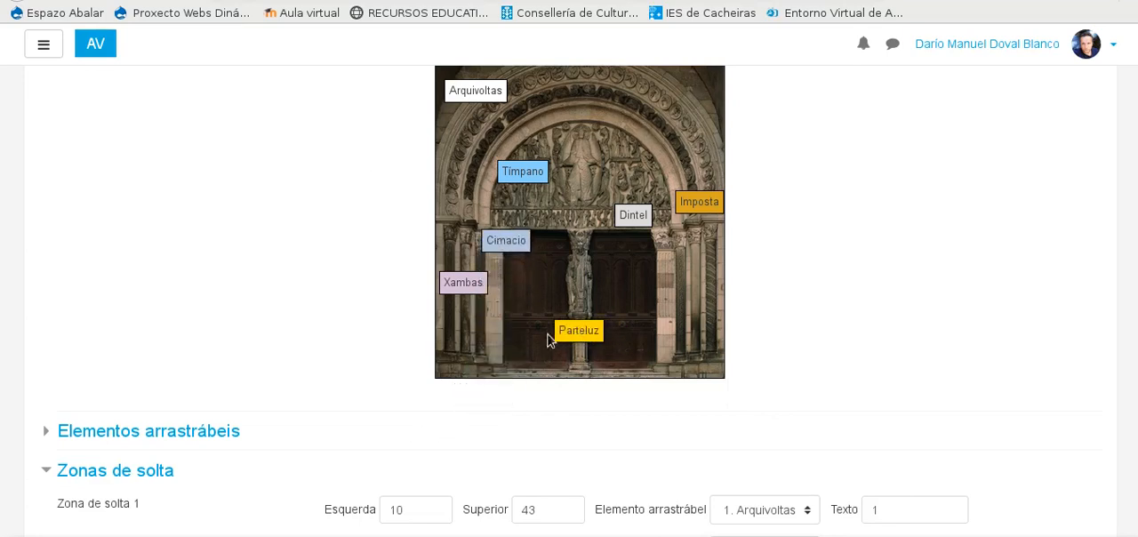
scroll(639, 301, down, 4)
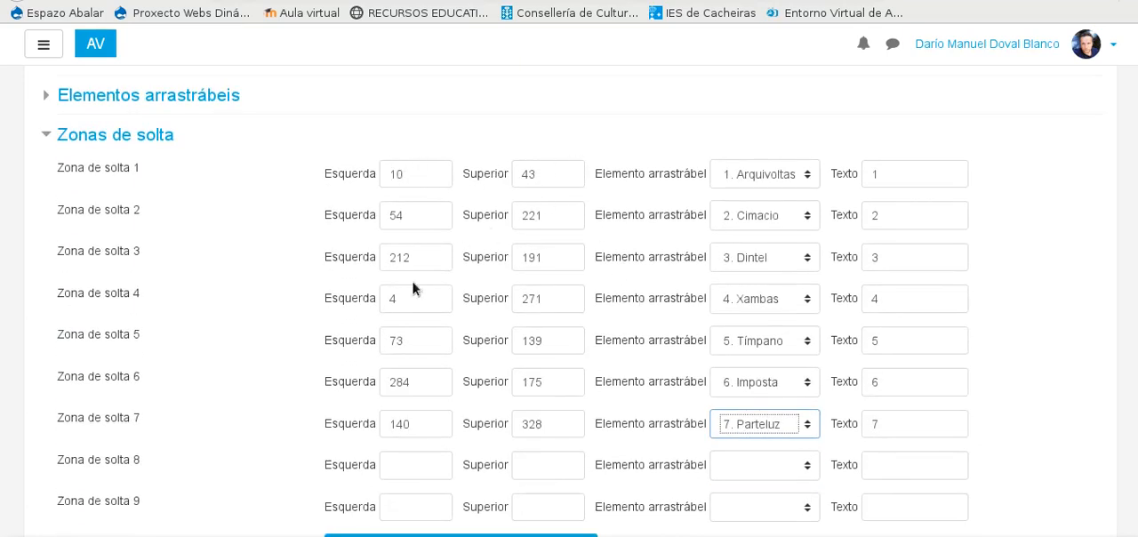
scroll(412, 287, up, 4)
scroll(367, 295, down, 3)
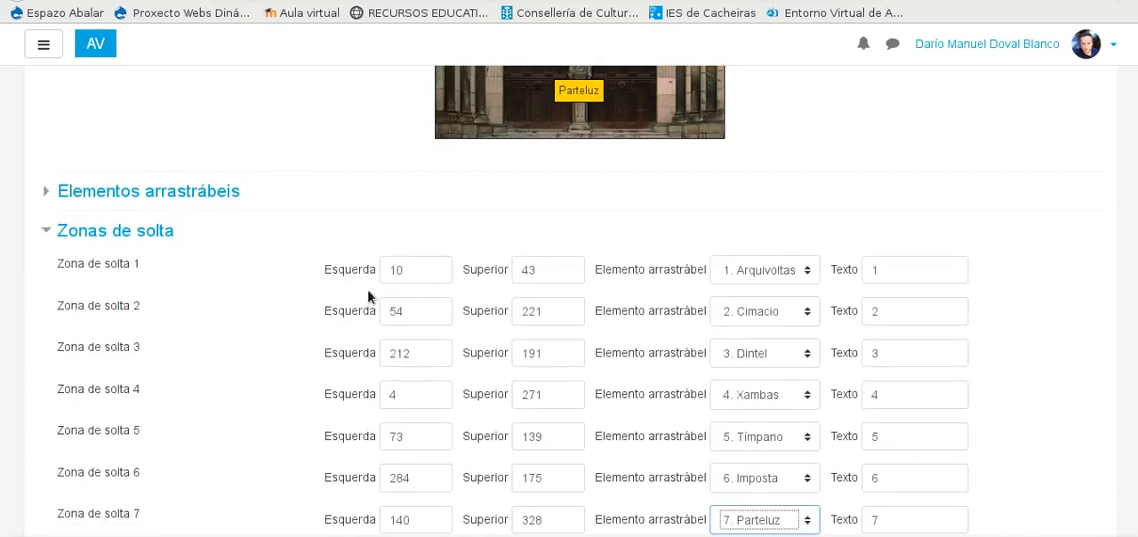
scroll(480, 336, up, 2)
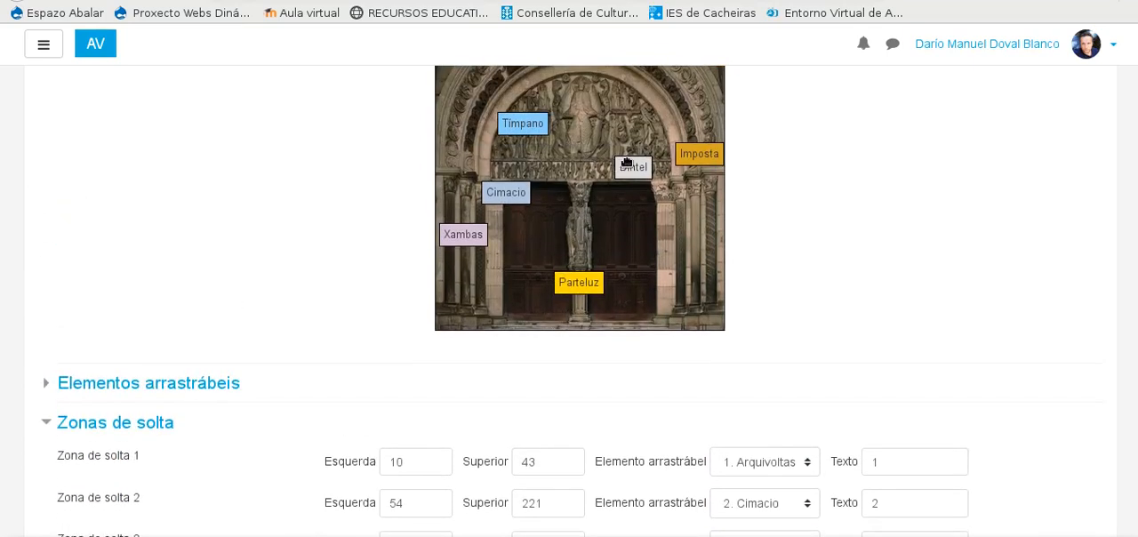
scroll(585, 249, down, 4)
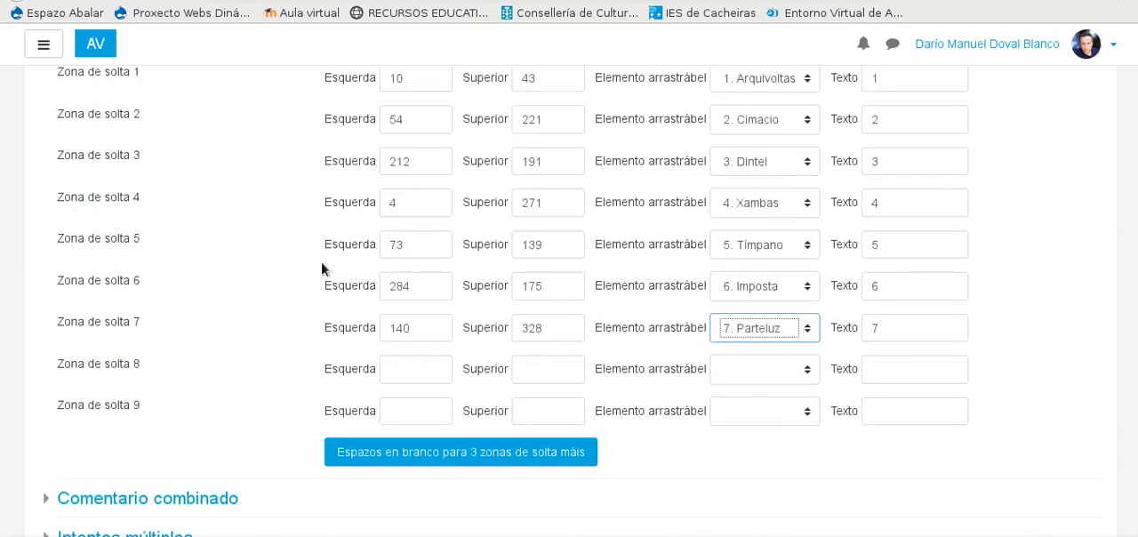
scroll(92, 271, up, 2)
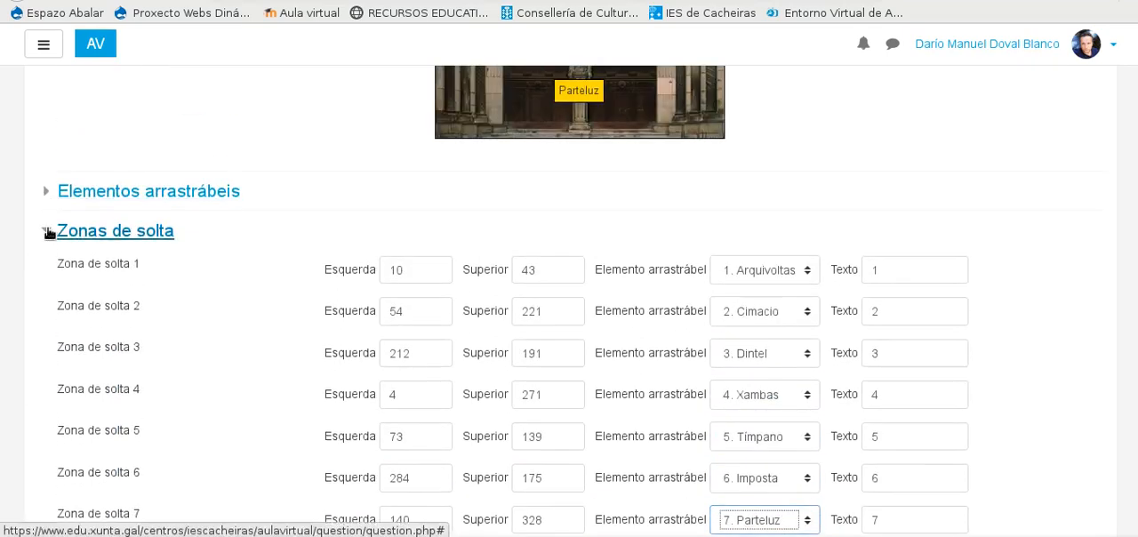
Step: Collapse the drop zone settings and review the combined feedback and multiple attempts settings
click(47, 228)
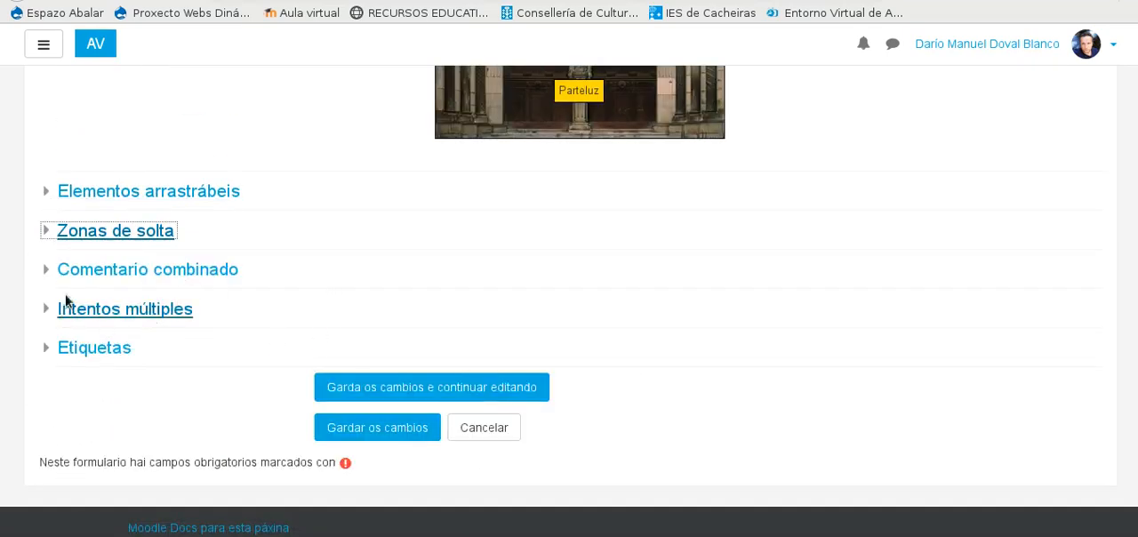
click(51, 270)
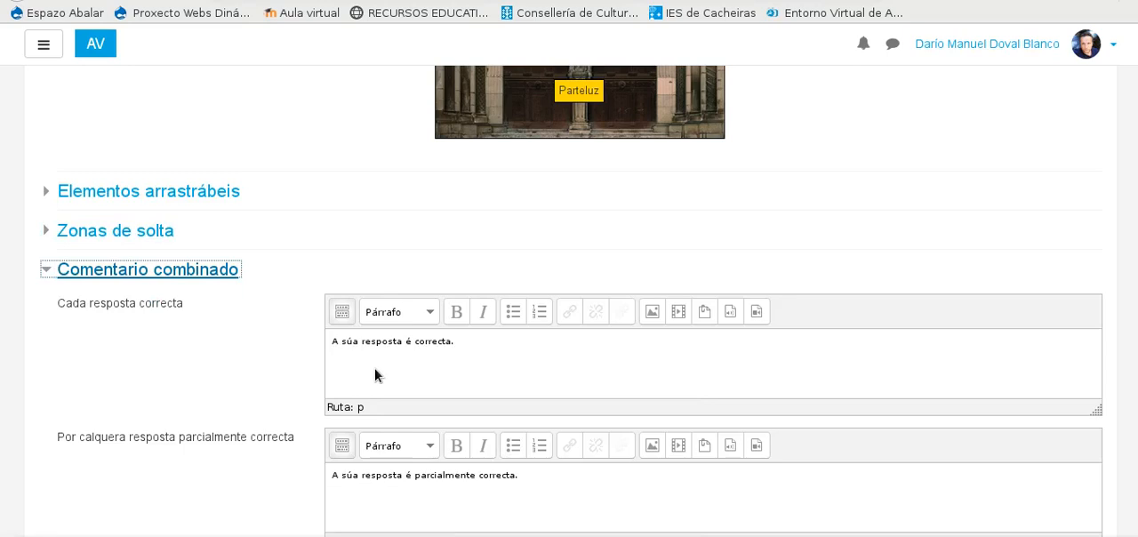
scroll(224, 258, down, 5)
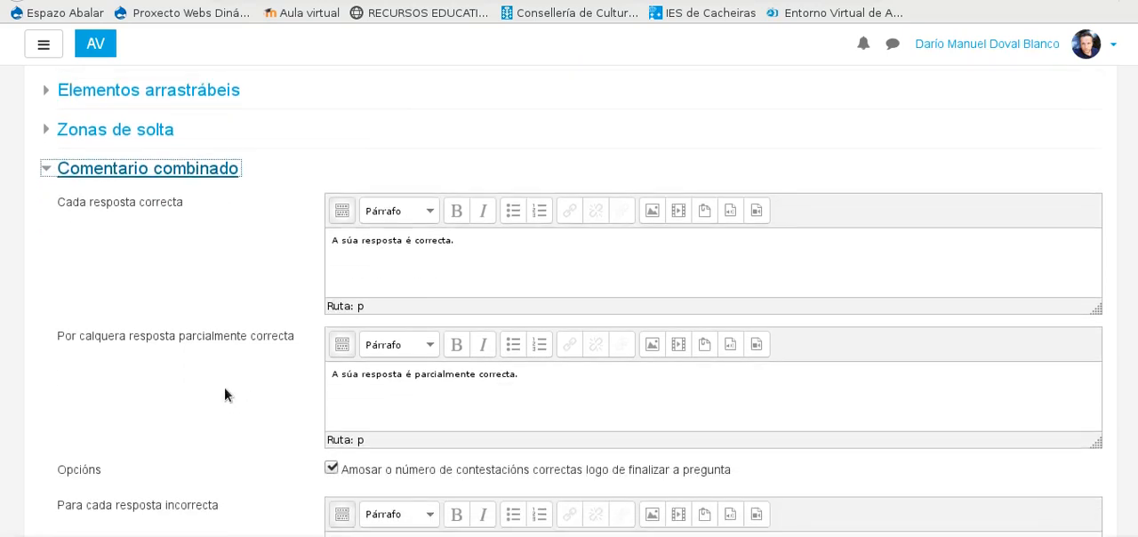
scroll(71, 185, up, 3)
click(52, 179)
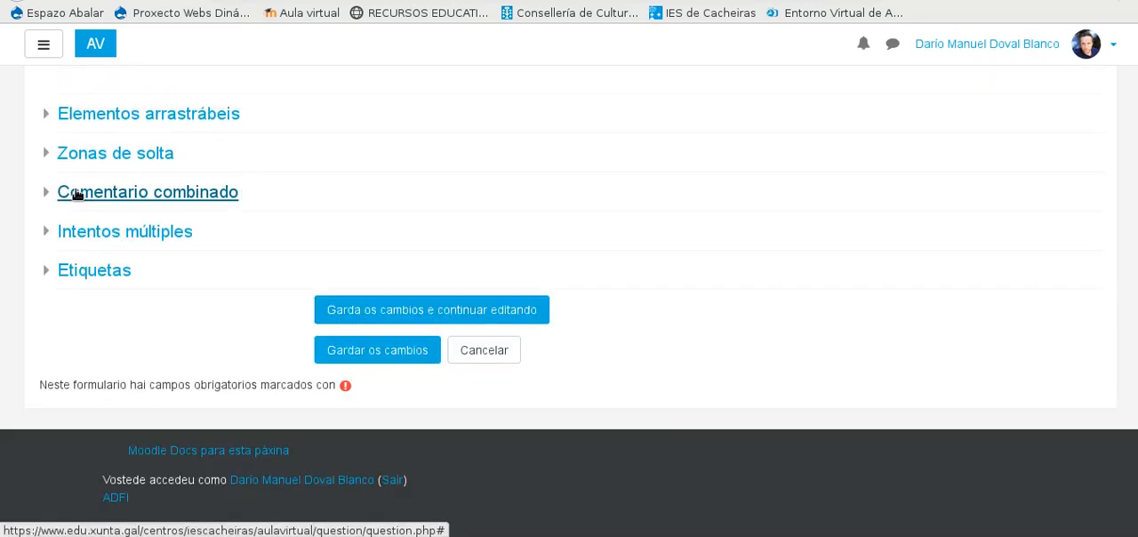
click(49, 235)
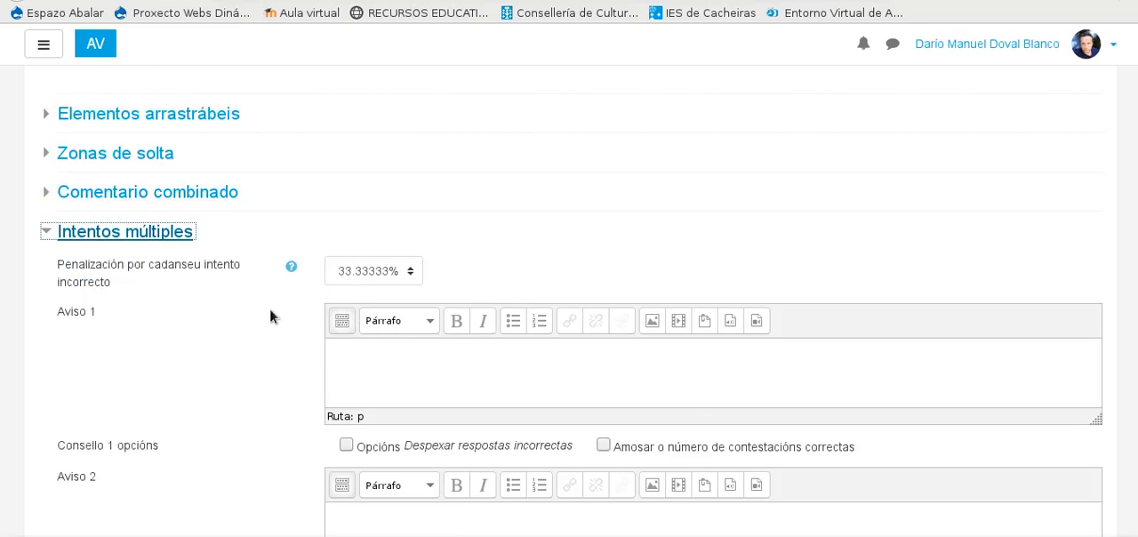
click(44, 234)
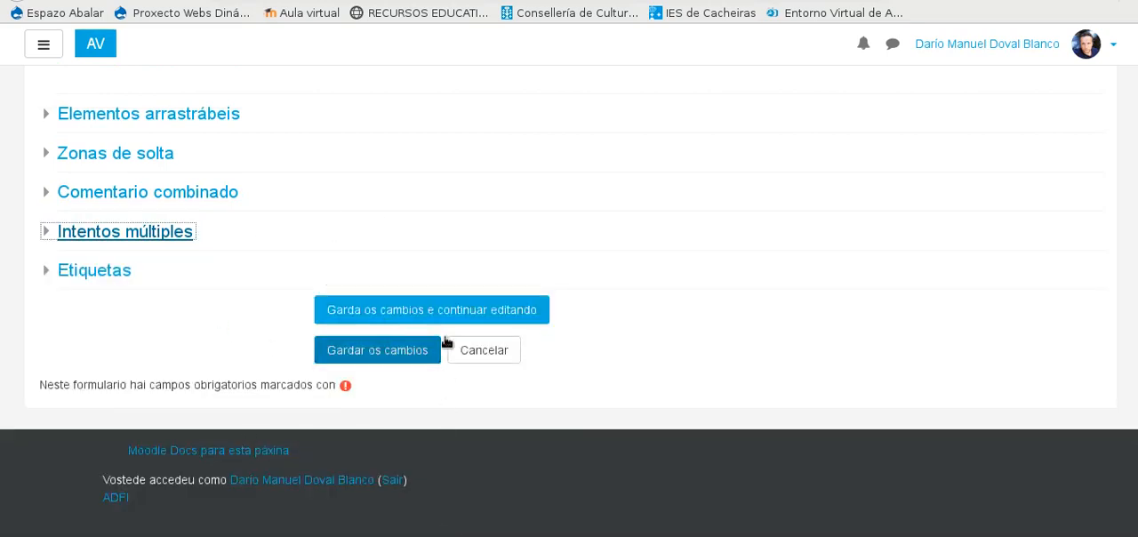
Step: Save the question while continuing to edit, and look over the reloaded form
click(457, 311)
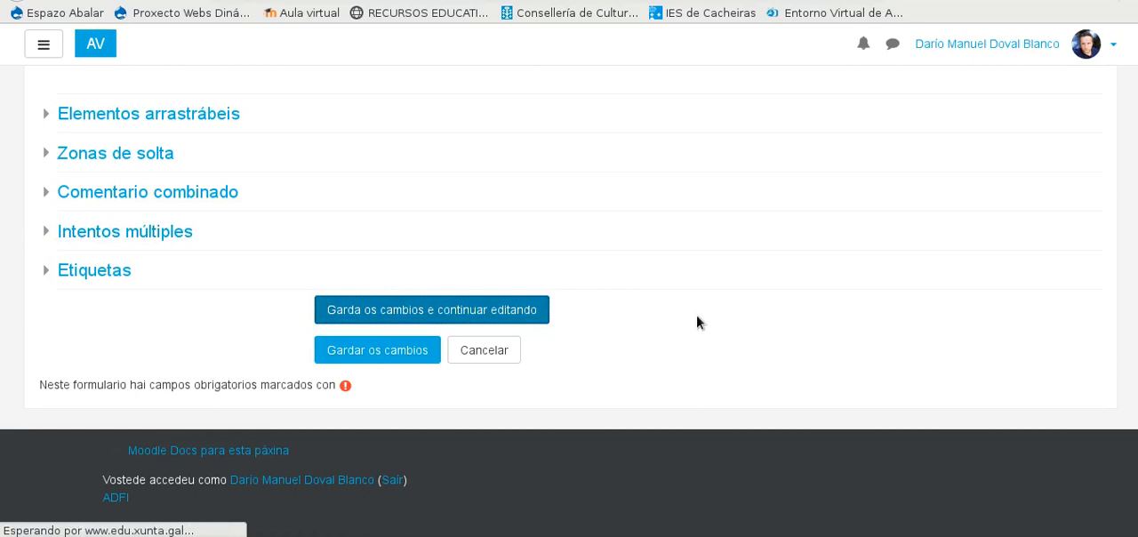
scroll(609, 323, down, 8)
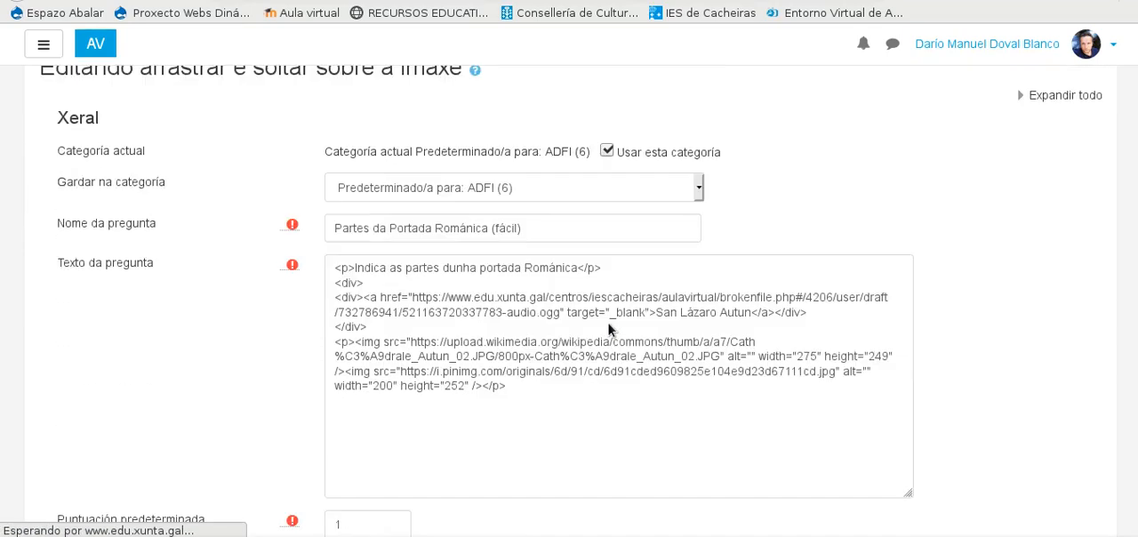
scroll(608, 321, down, 10)
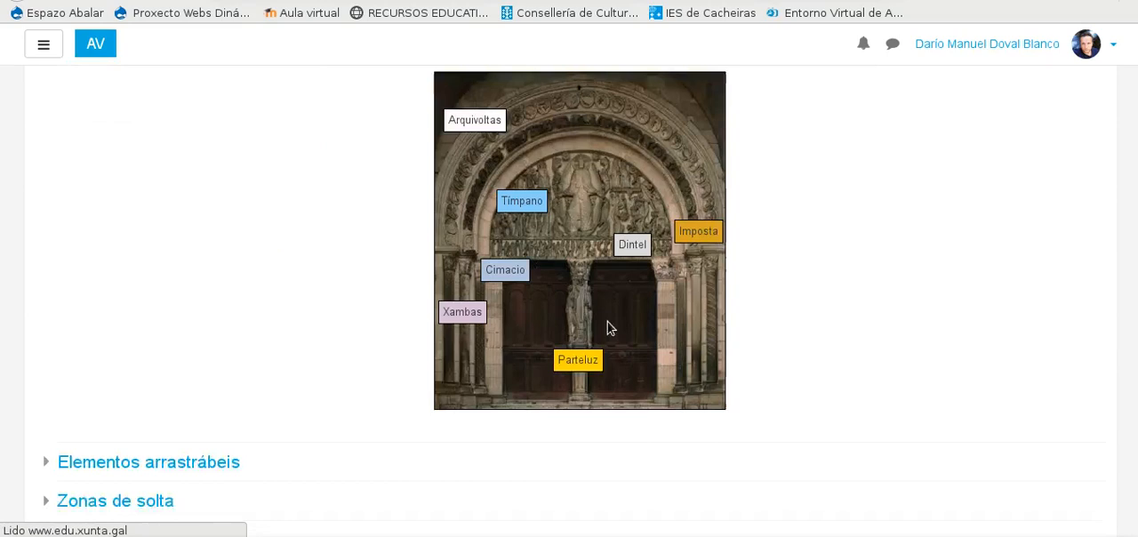
scroll(596, 293, down, 1)
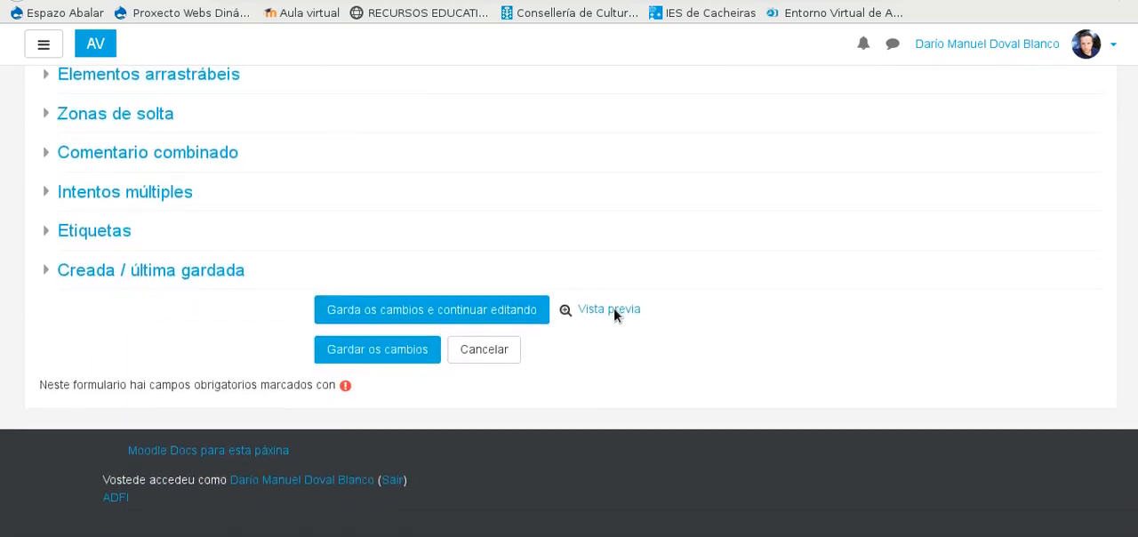
scroll(612, 316, up, 5)
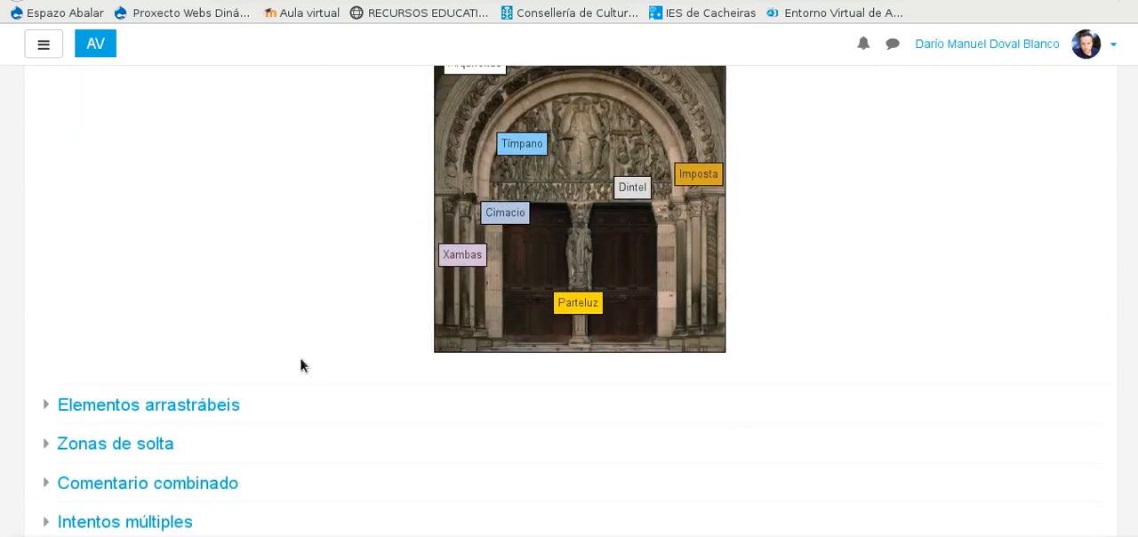
scroll(788, 419, up, 5)
scroll(438, 336, up, 3)
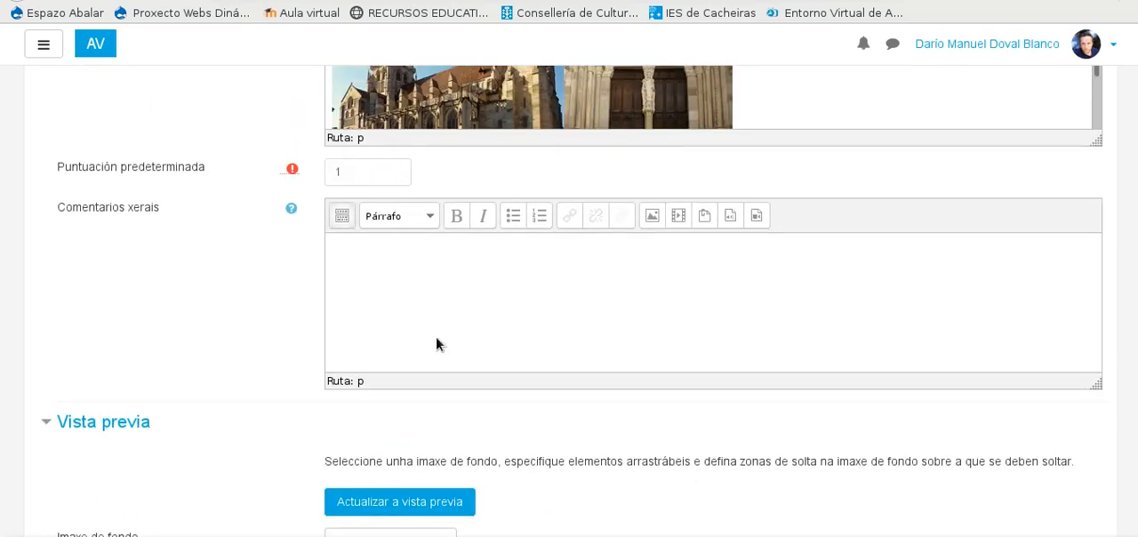
scroll(435, 343, down, 11)
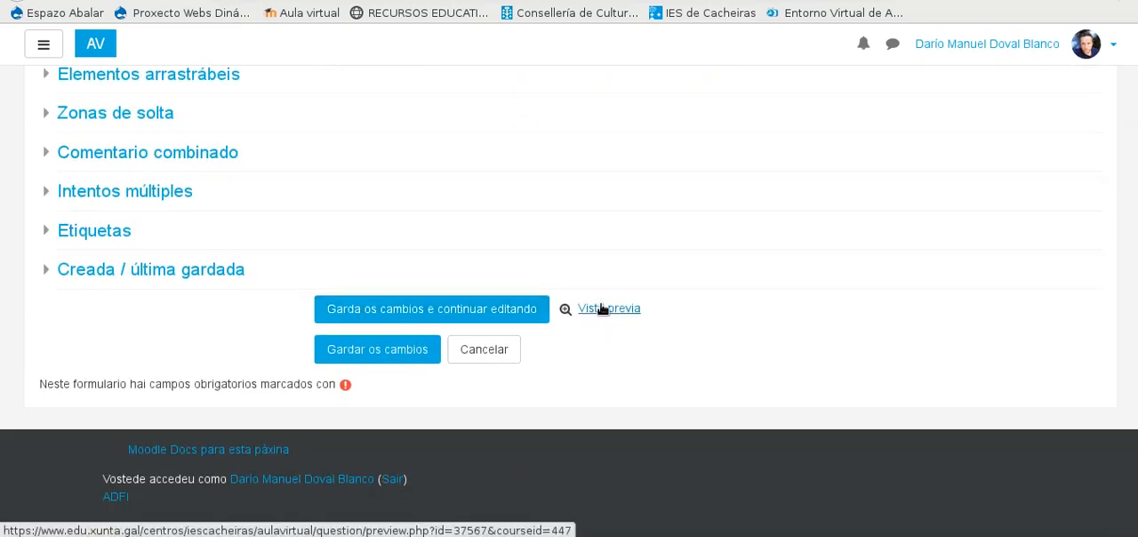
Step: Open the question's preview and examine its audio player, photos and empty drop zones
click(601, 309)
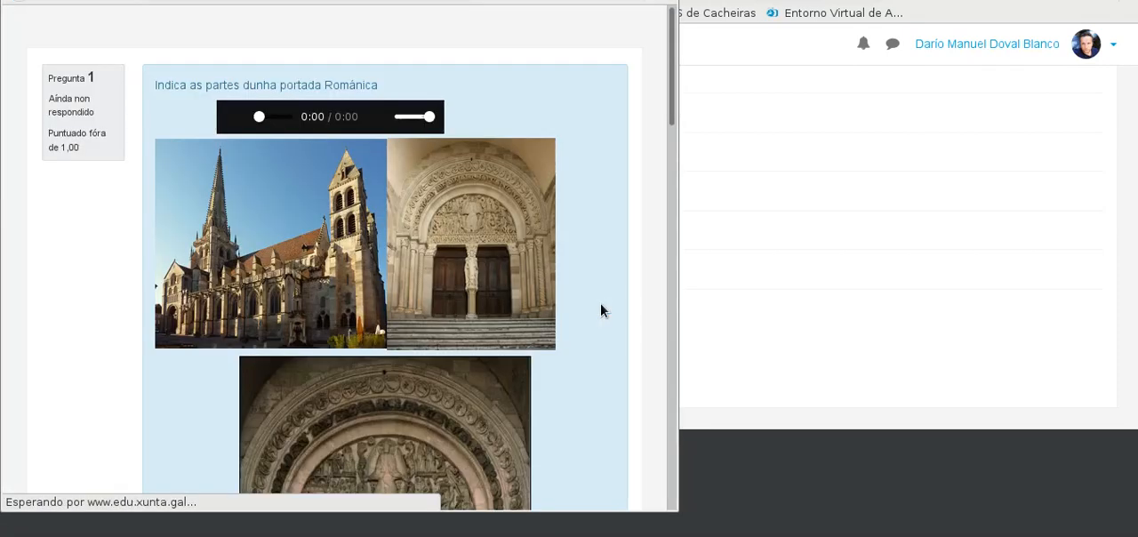
drag(235, 2, 629, 2)
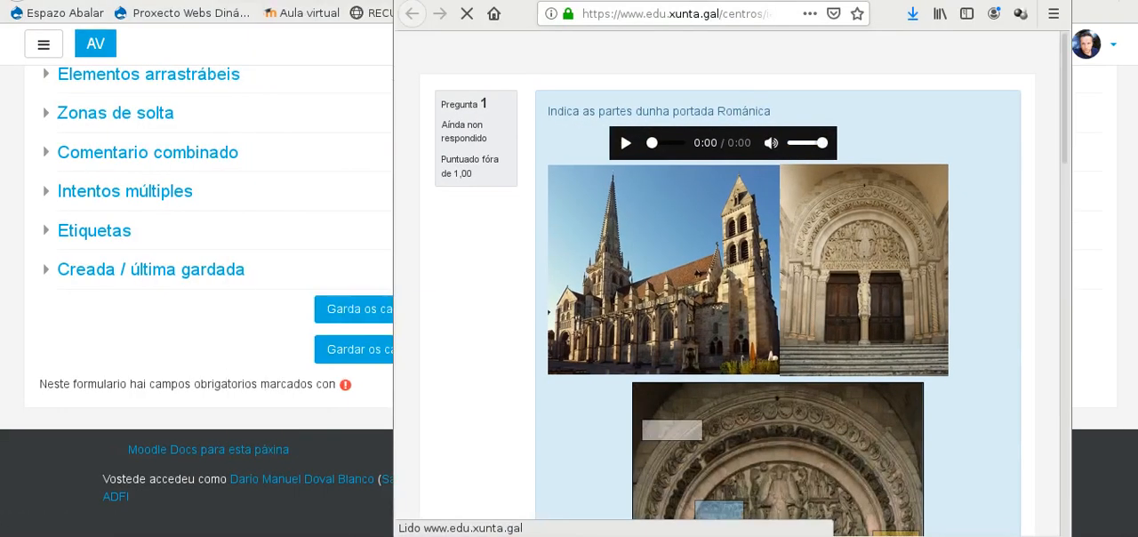
scroll(597, 174, down, 5)
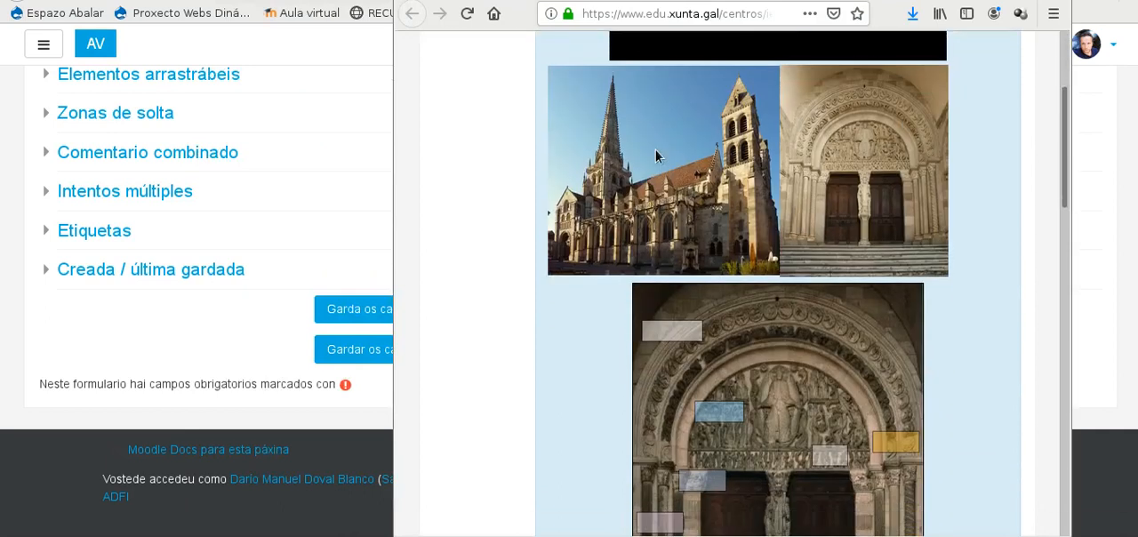
scroll(756, 175, up, 1)
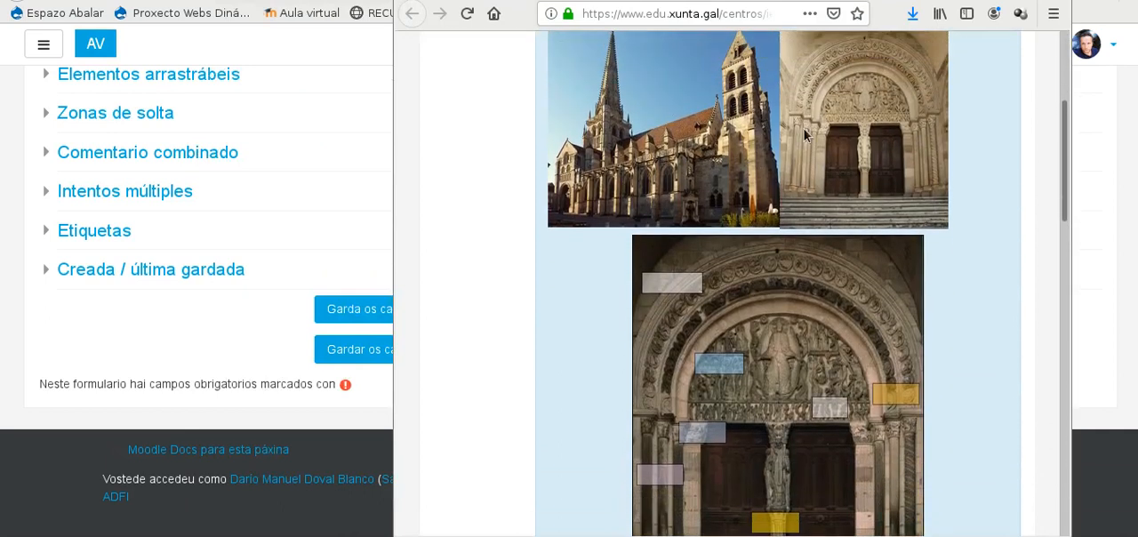
scroll(763, 178, down, 2)
scroll(801, 183, up, 4)
scroll(552, 56, up, 2)
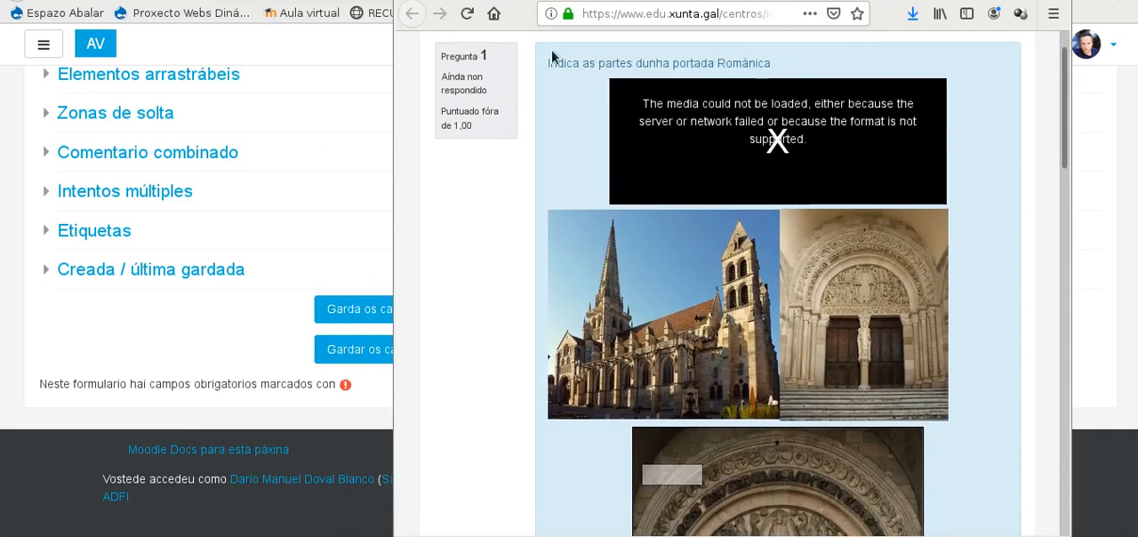
Step: Switch to the other preview window, play part of its audio clip, and return to the new question's preview
key(alt+Tab)
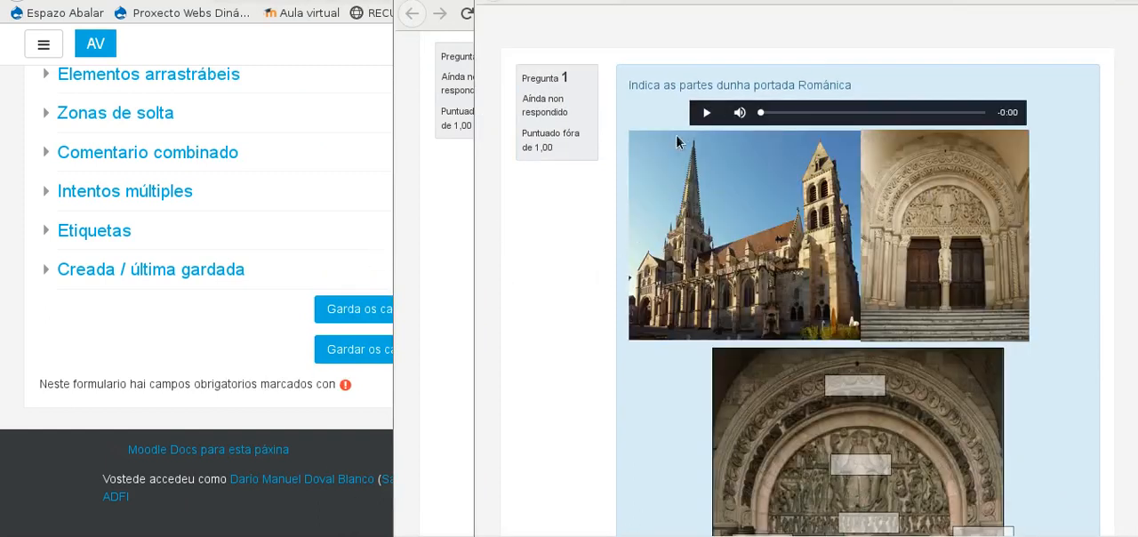
click(706, 112)
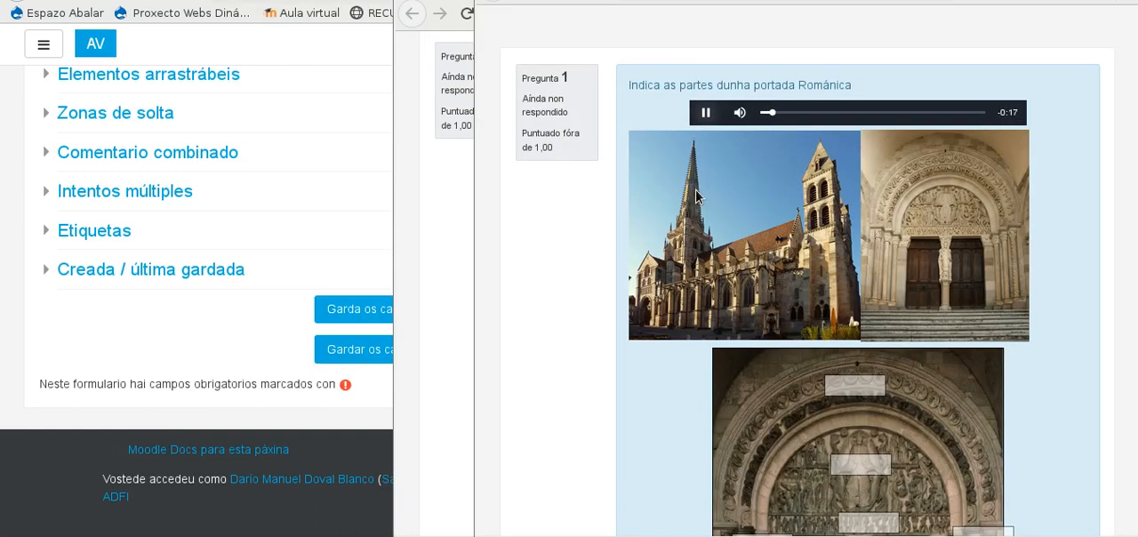
click(707, 114)
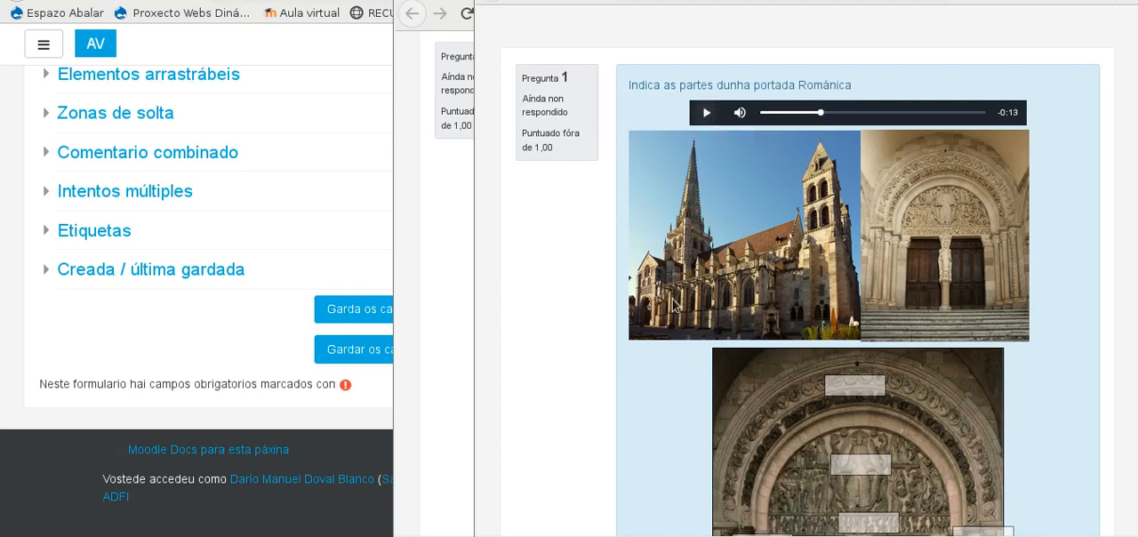
drag(736, 1, 649, 0)
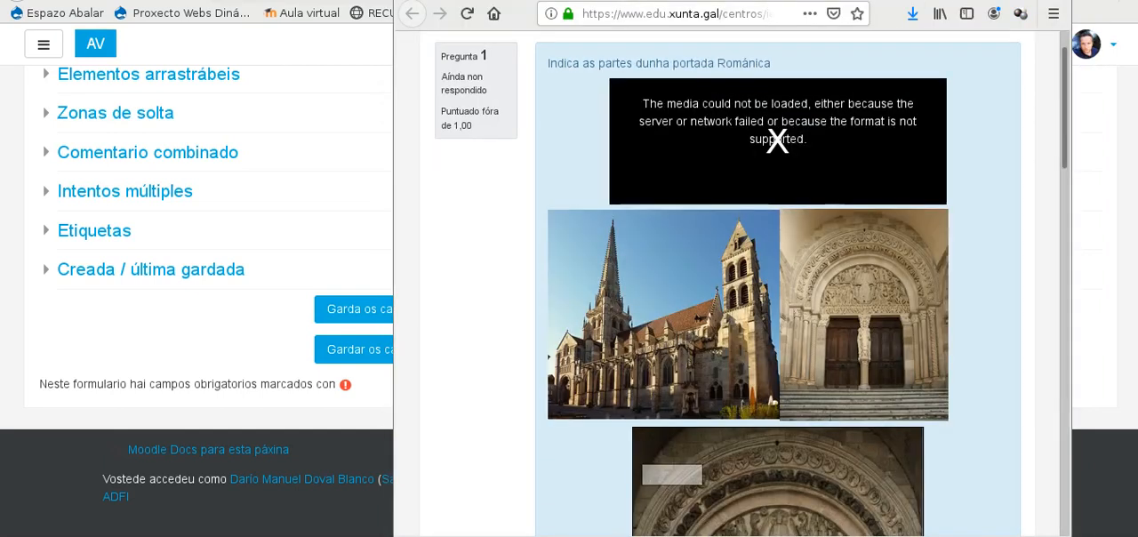
drag(755, 1, 754, 1)
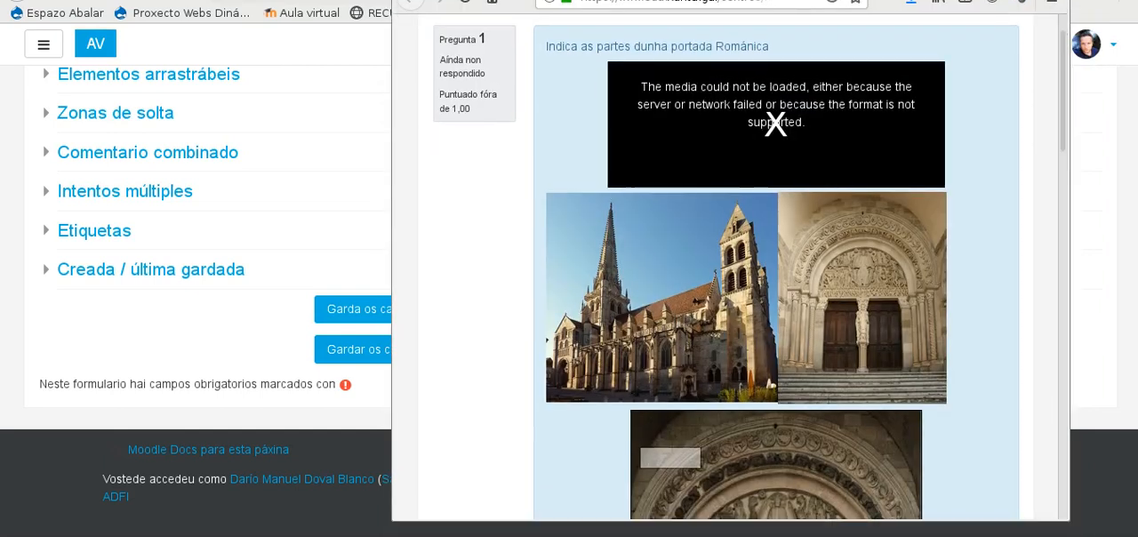
Step: In the preview, place Arquivoltas in the white zone on the outer arches and try Cimacio on the blue tympanum zone
scroll(711, 162, down, 5)
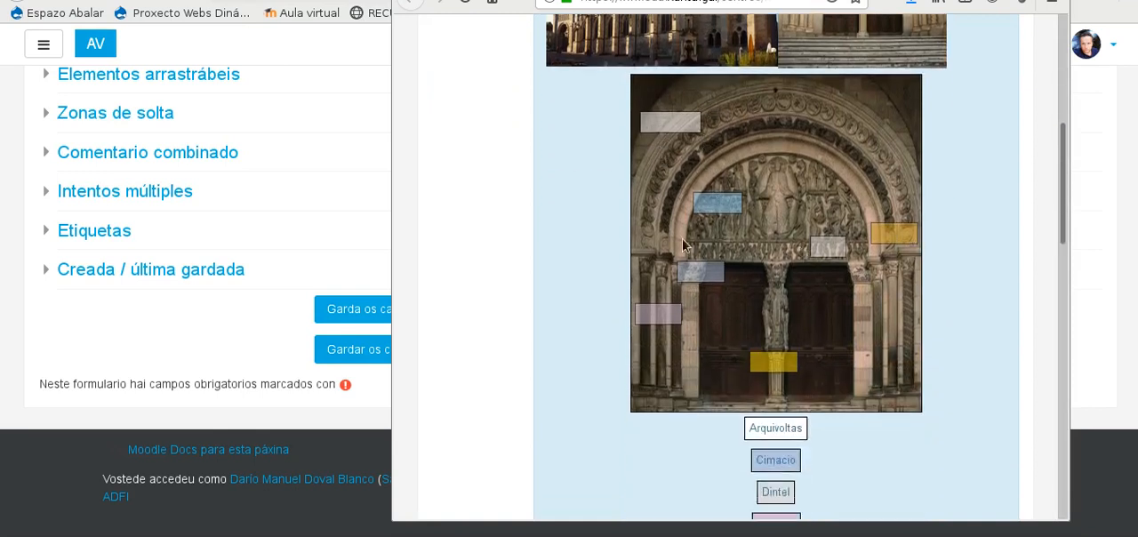
scroll(745, 366, down, 2)
scroll(736, 405, up, 1)
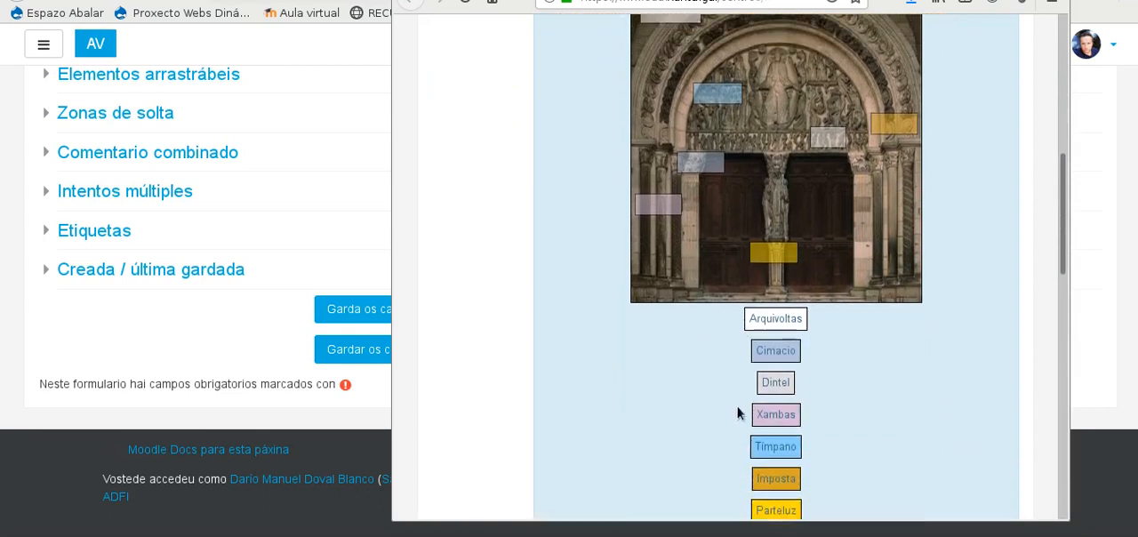
drag(763, 336, 652, 25)
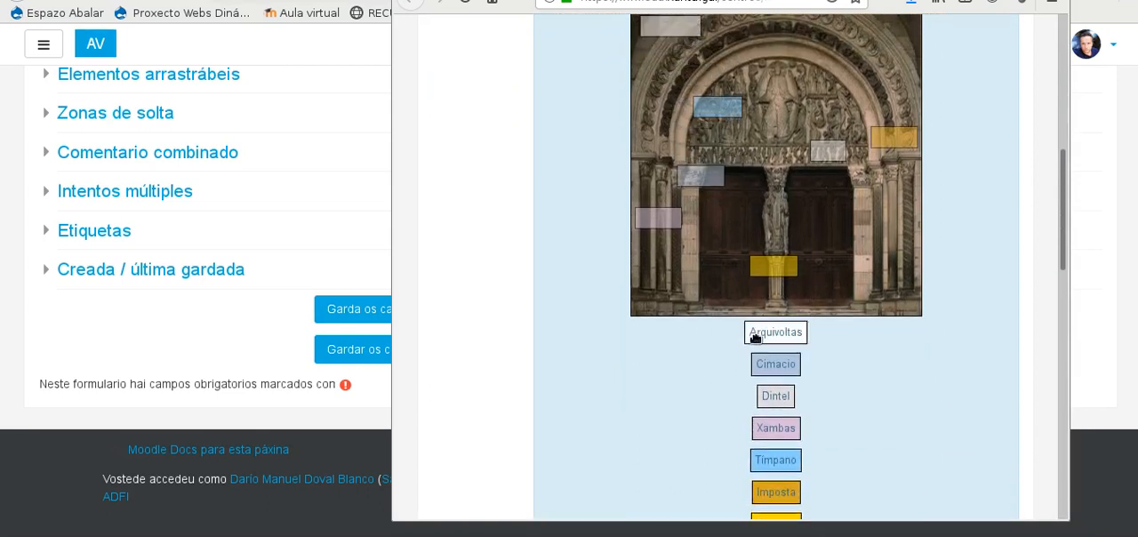
drag(772, 333, 668, 23)
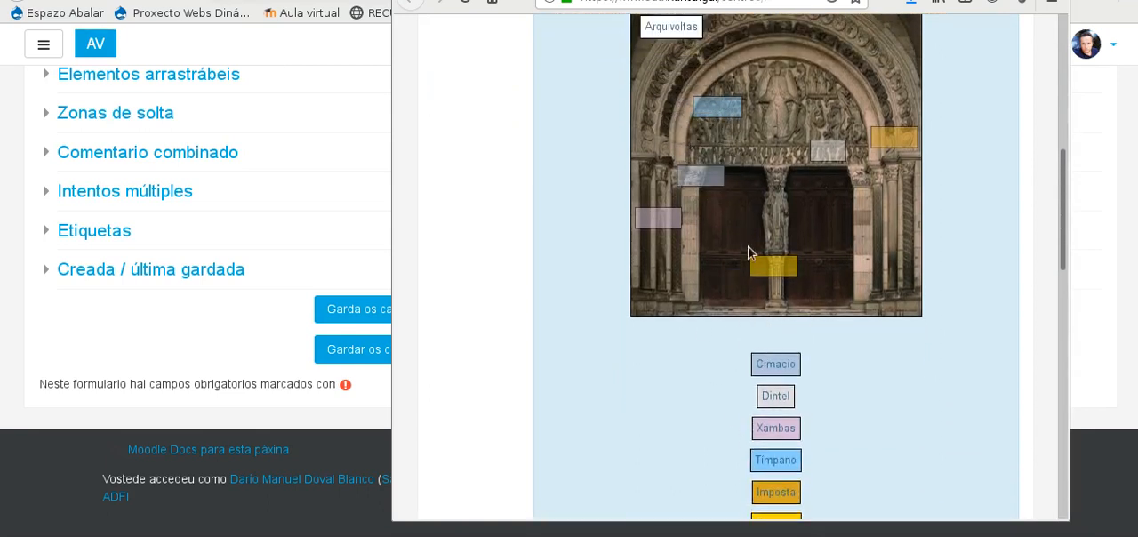
drag(785, 365, 727, 108)
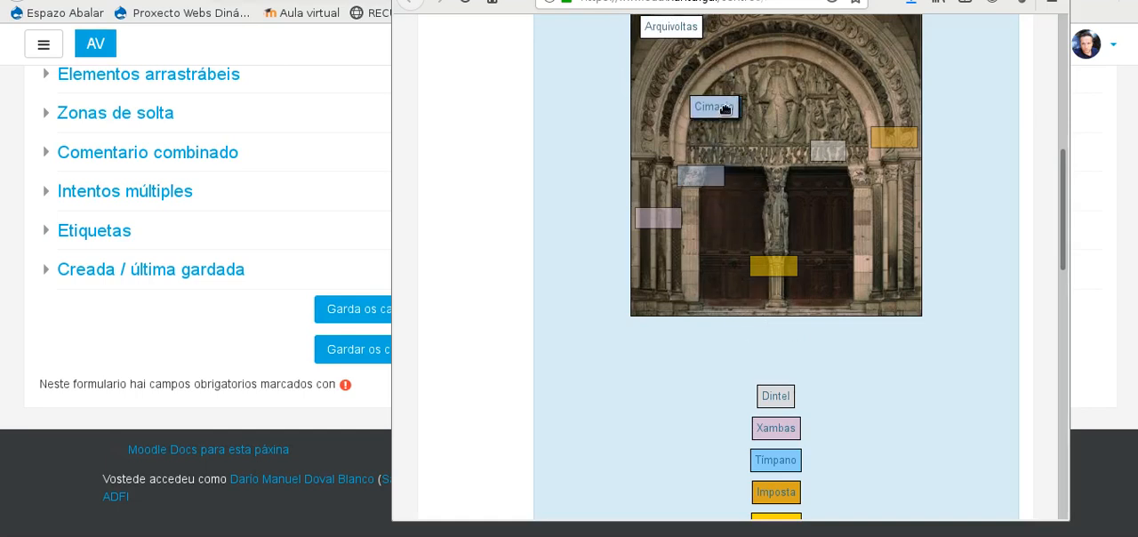
Step: Place Dintel on the lintel zone, Cimacio on the zone beside the left door and Xambas on the left-hand columns zone
drag(774, 396, 832, 151)
drag(782, 368, 700, 173)
drag(774, 428, 653, 213)
Step: Place Tímpano on the tympanum zone, Imposta on the orange right-hand zone and Parteluz on the central pillar zone
drag(775, 459, 727, 108)
drag(776, 491, 895, 138)
drag(777, 518, 762, 316)
scroll(774, 307, down, 3)
drag(777, 381, 786, 141)
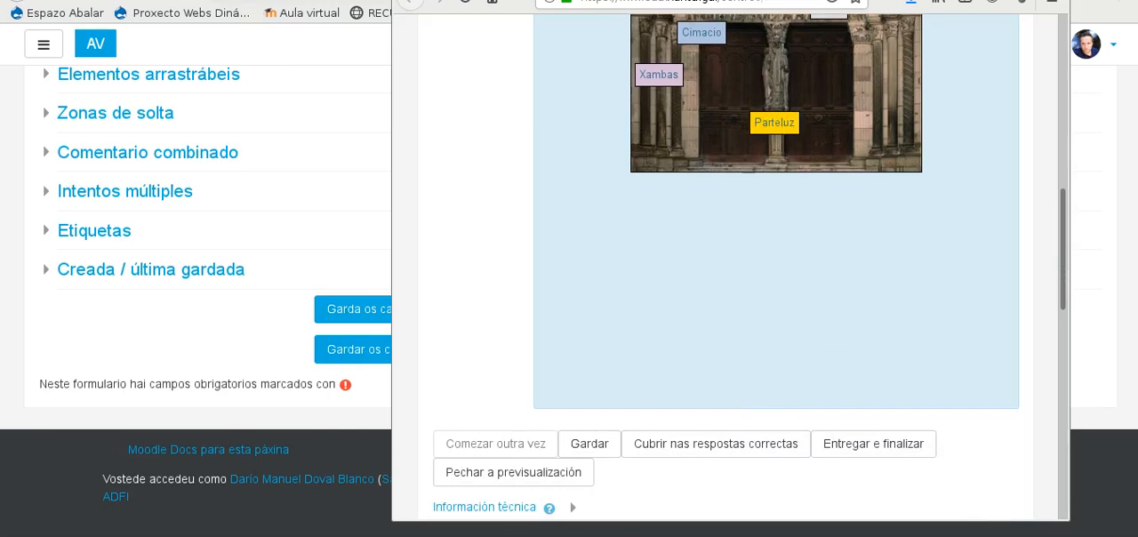
Step: Maximize the preview window and check the seven labels on the portal image
double_click(827, 1)
scroll(770, 254, up, 6)
scroll(716, 459, down, 1)
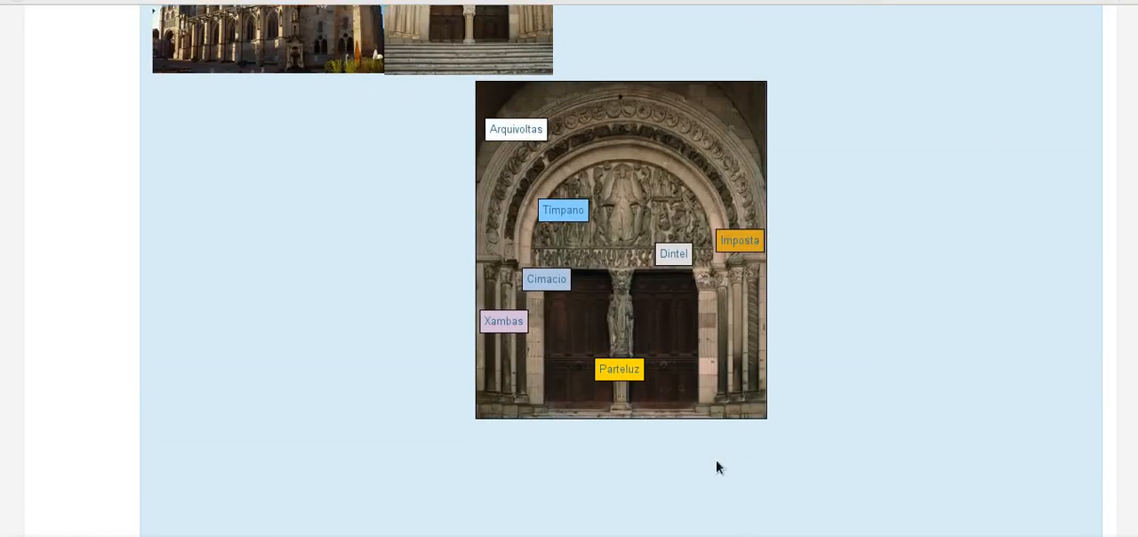
Step: Submit and finish the preview attempt with the coloured labels and check the feedback below the portal image
scroll(716, 459, down, 3)
click(615, 481)
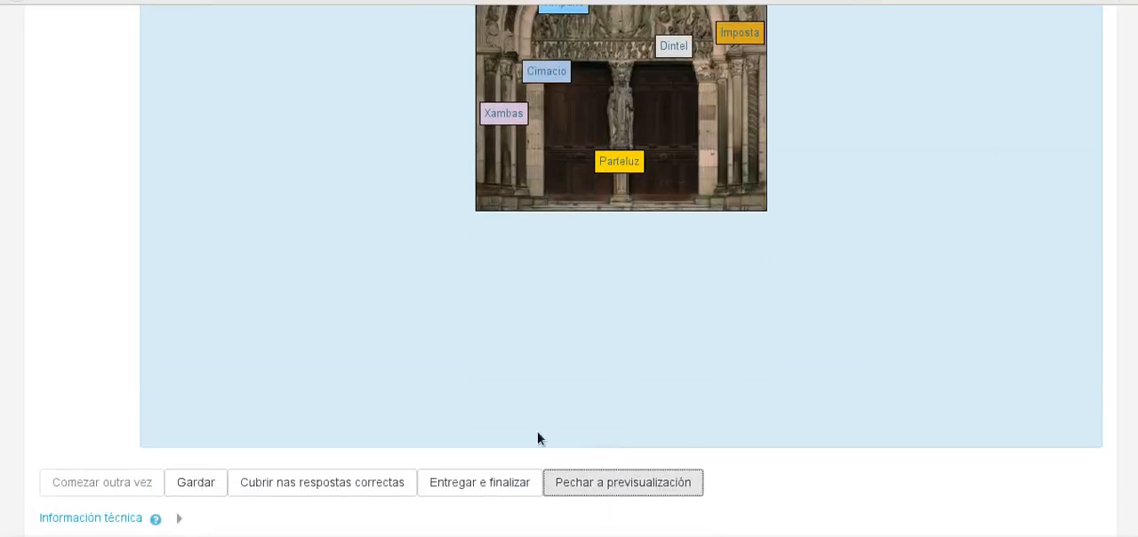
click(500, 480)
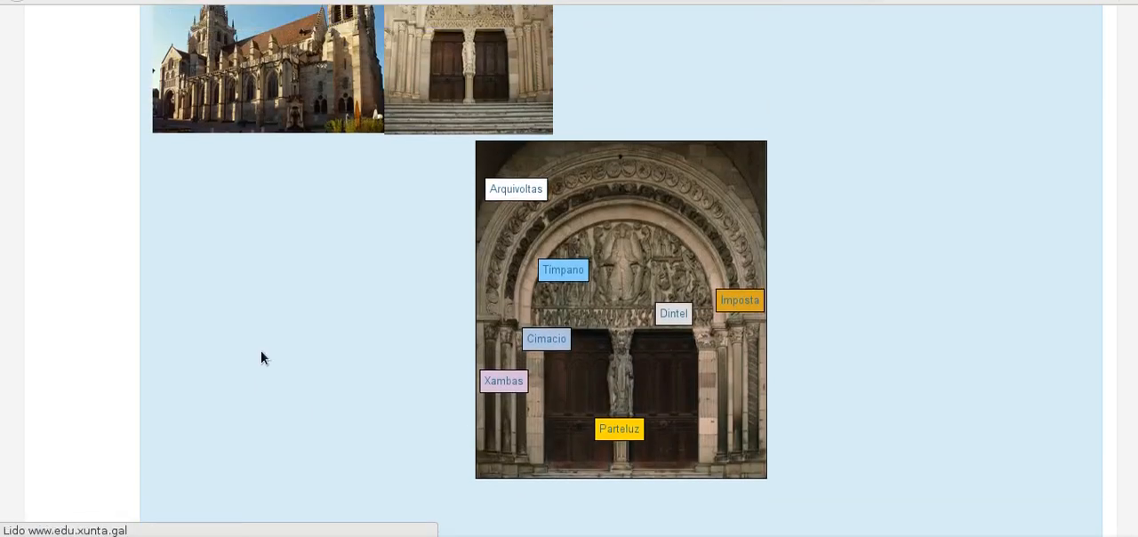
scroll(193, 220, down, 5)
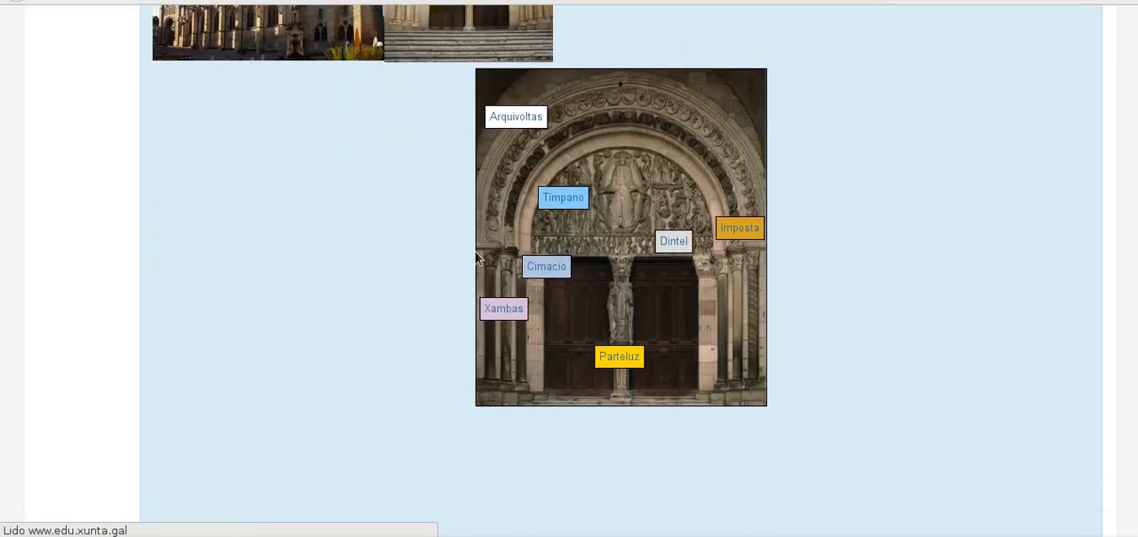
scroll(579, 269, down, 5)
scroll(312, 236, up, 1)
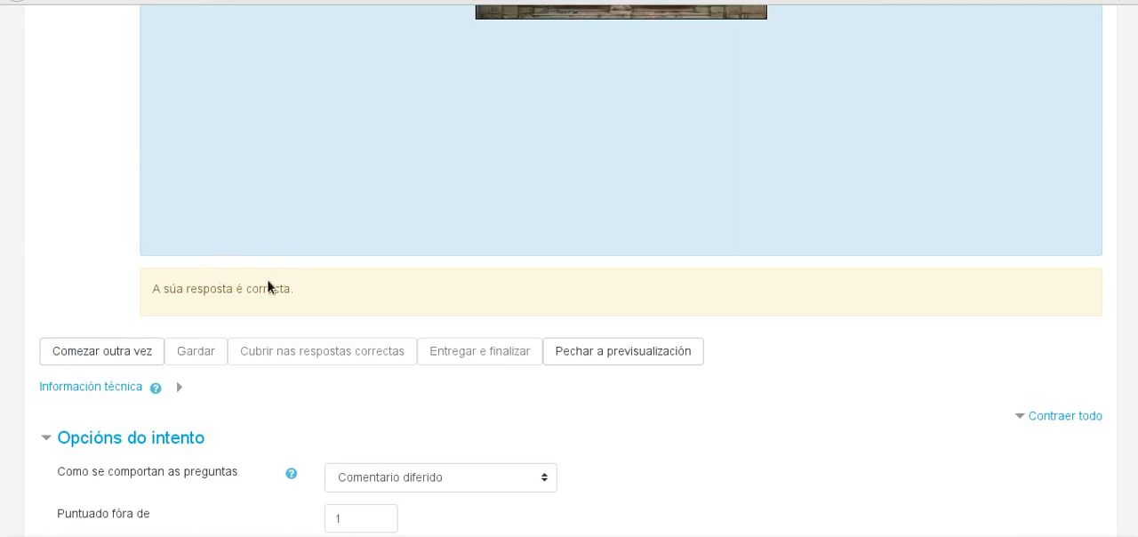
scroll(575, 216, up, 5)
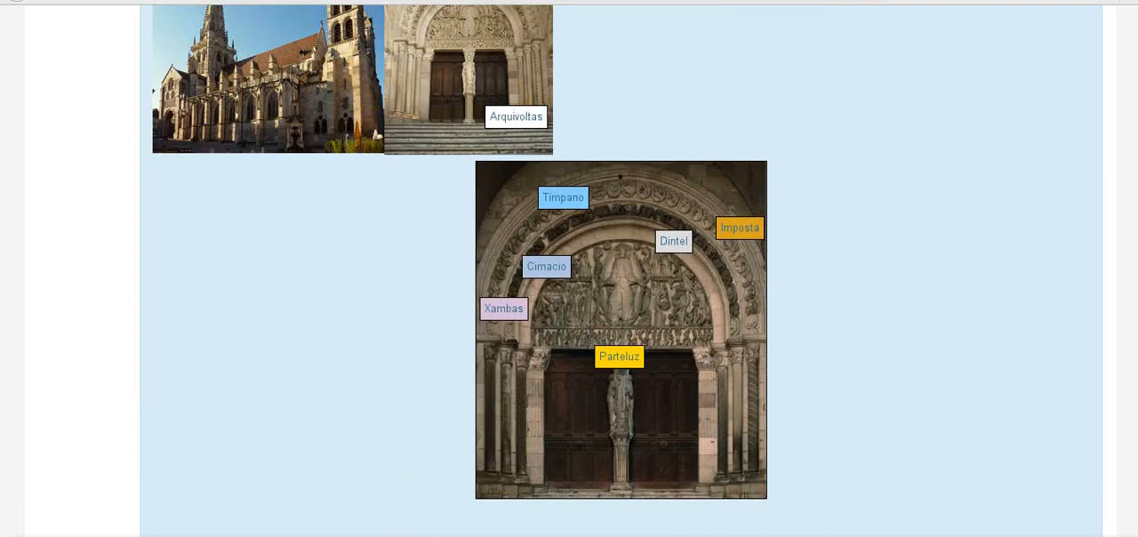
Step: Switch to the other preview window and place Xambas on the central pillar zone, Dintel beside the left door and Cimacio on the lintel
key(alt+Tab)
scroll(494, 337, down, 7)
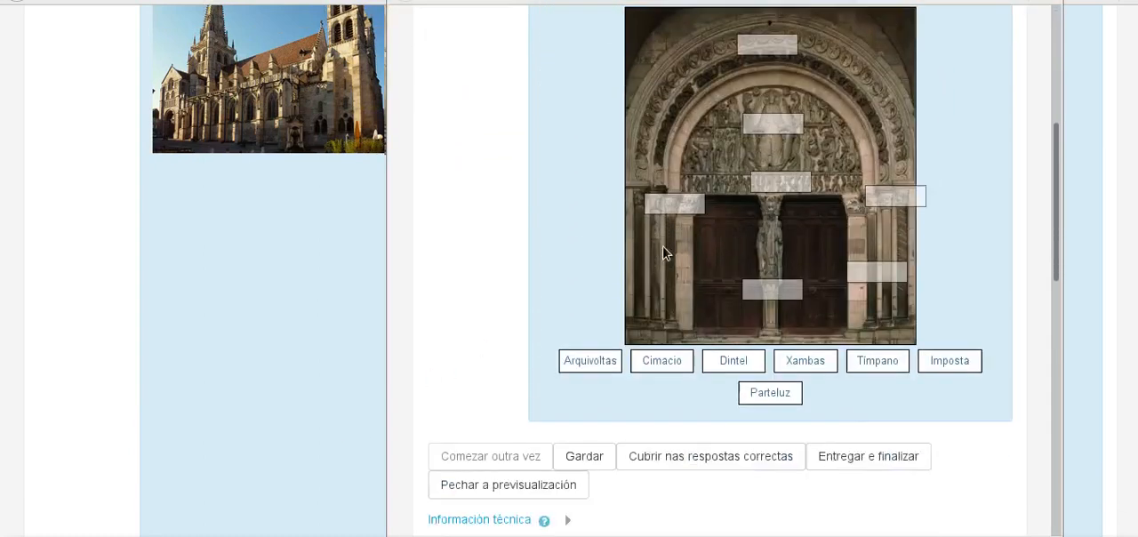
scroll(827, 91, up, 3)
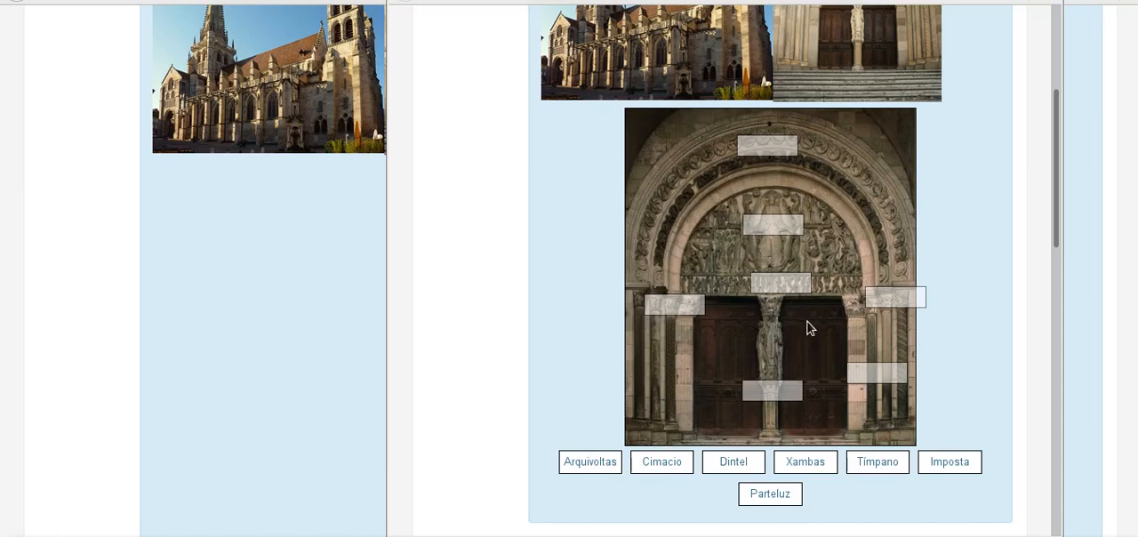
drag(810, 470, 772, 395)
drag(796, 465, 771, 392)
drag(757, 457, 690, 309)
drag(673, 460, 772, 281)
Step: Place Arquivoltas on the arches zone, Tímpano on the tympanum, Parteluz on the right-hand capital zone and Imposta on the right-hand columns zone
drag(601, 462, 770, 148)
drag(763, 505, 770, 228)
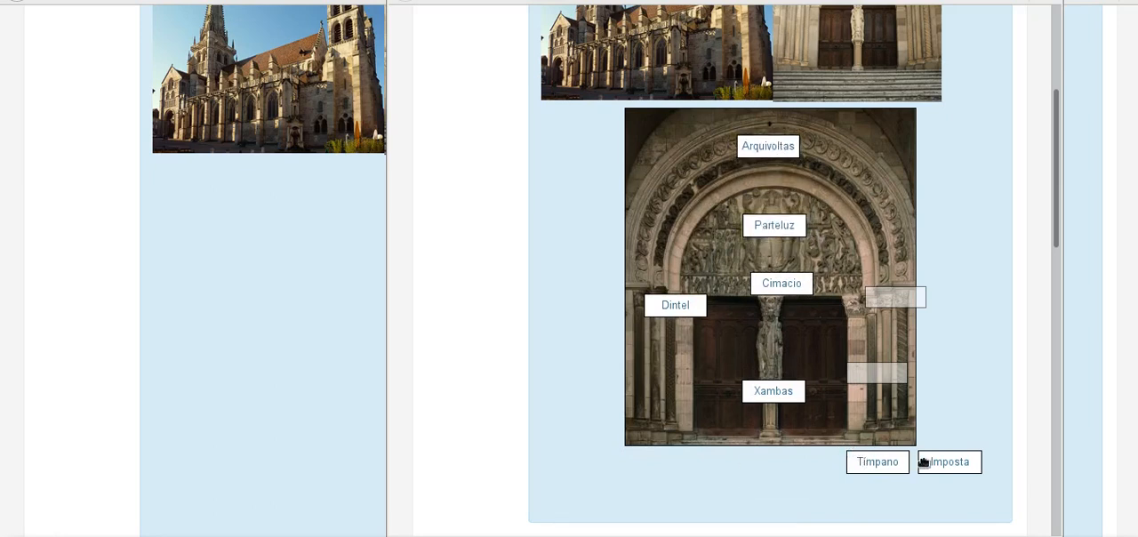
drag(872, 463, 783, 234)
drag(770, 494, 904, 302)
drag(935, 458, 878, 373)
Step: Submit and finish the preview attempt with the white labels and inspect the area below the portal image
scroll(734, 383, down, 1)
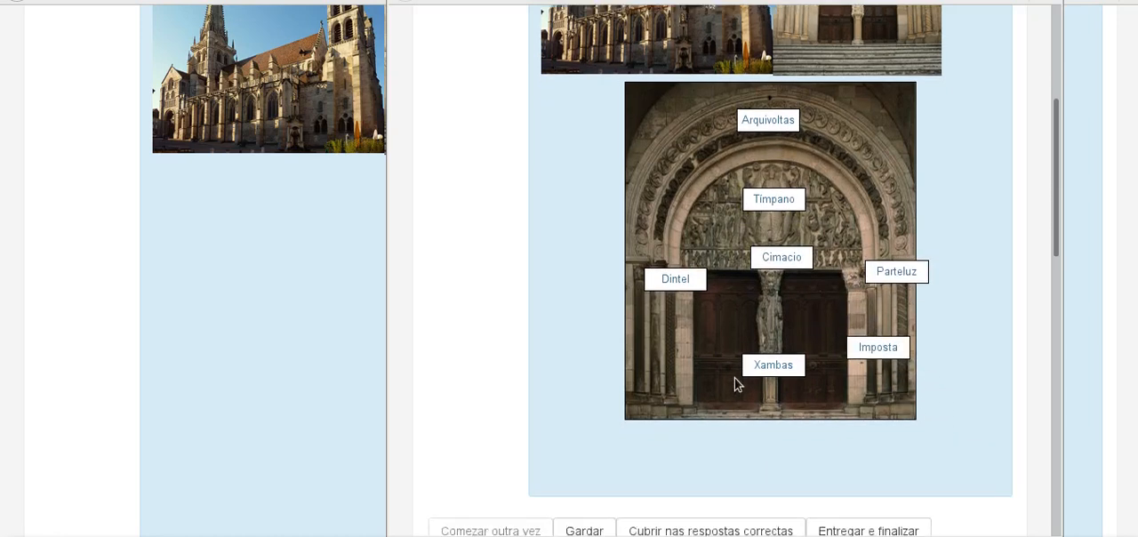
scroll(735, 384, down, 3)
click(856, 370)
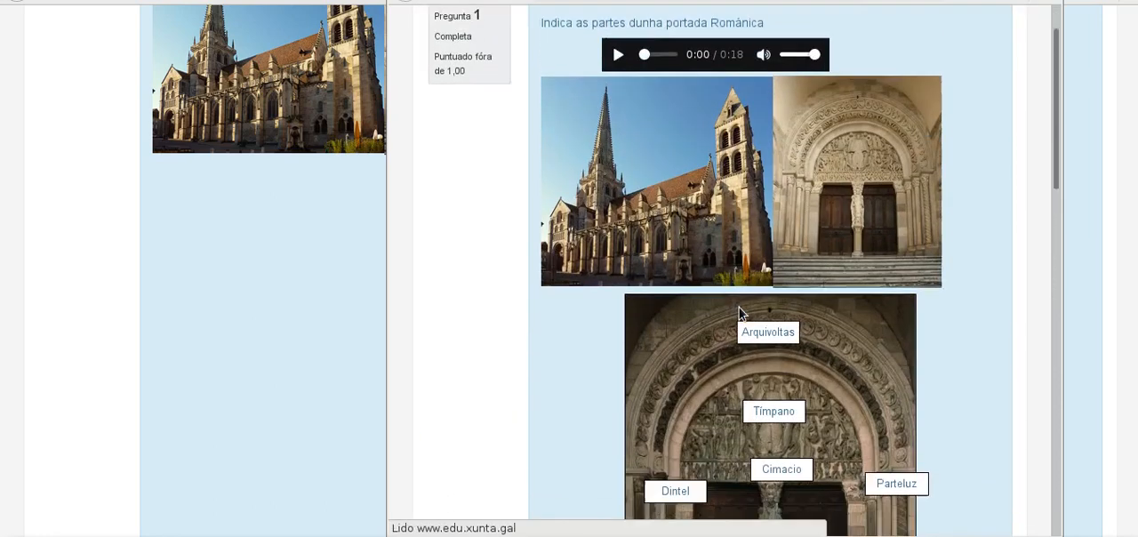
scroll(739, 311, down, 2)
scroll(759, 281, down, 7)
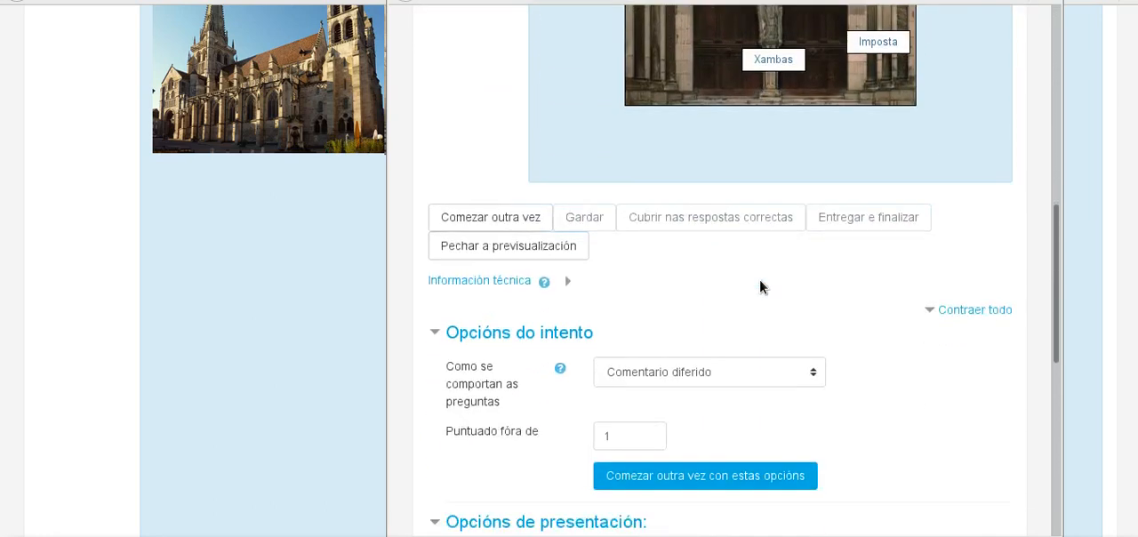
Step: Review the submitted white labels on the portal and start the preview attempt over
scroll(759, 278, up, 4)
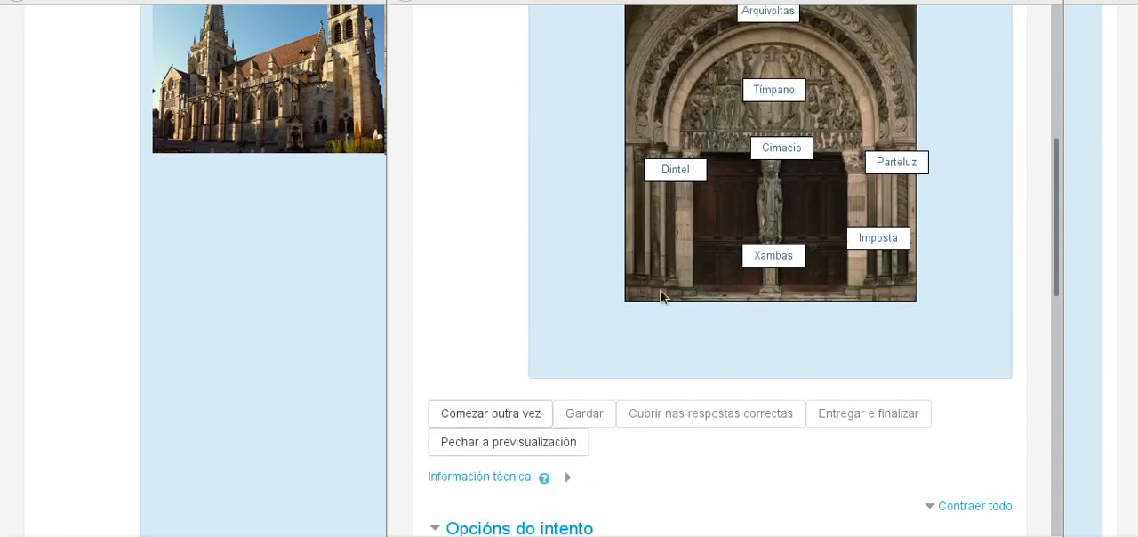
scroll(662, 294, up, 3)
scroll(662, 289, down, 7)
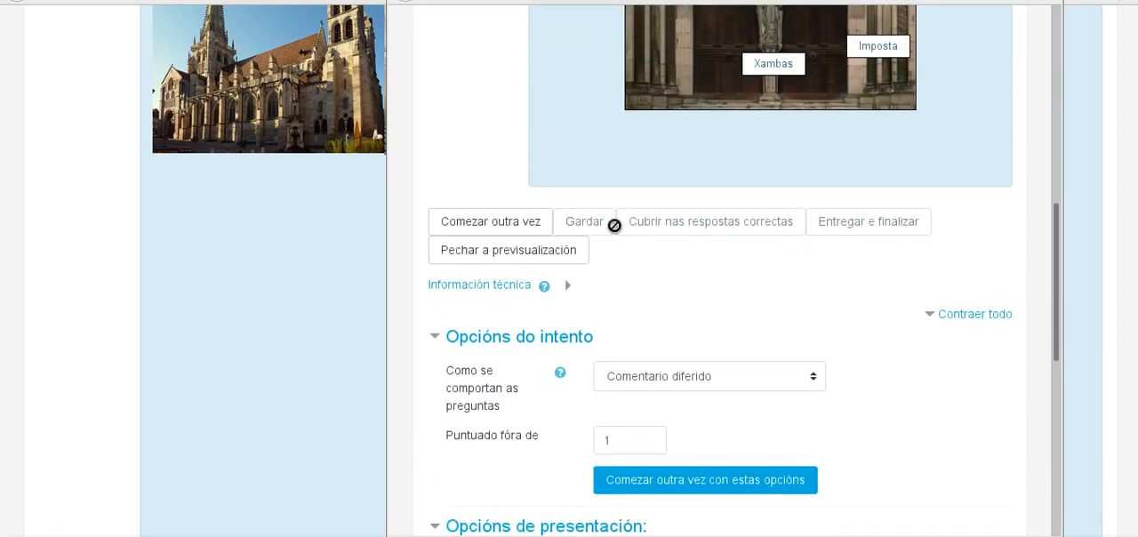
click(475, 223)
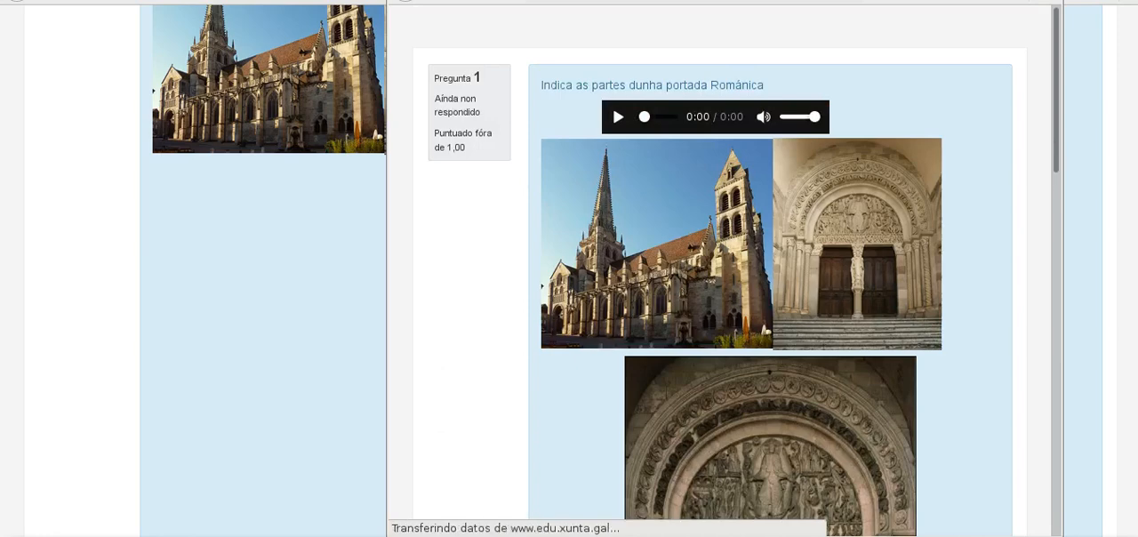
Step: Return to the editing form of Partes da Portada Románica (fácil), save the question and check it in the Proba 2 question list
key(alt+Tab)
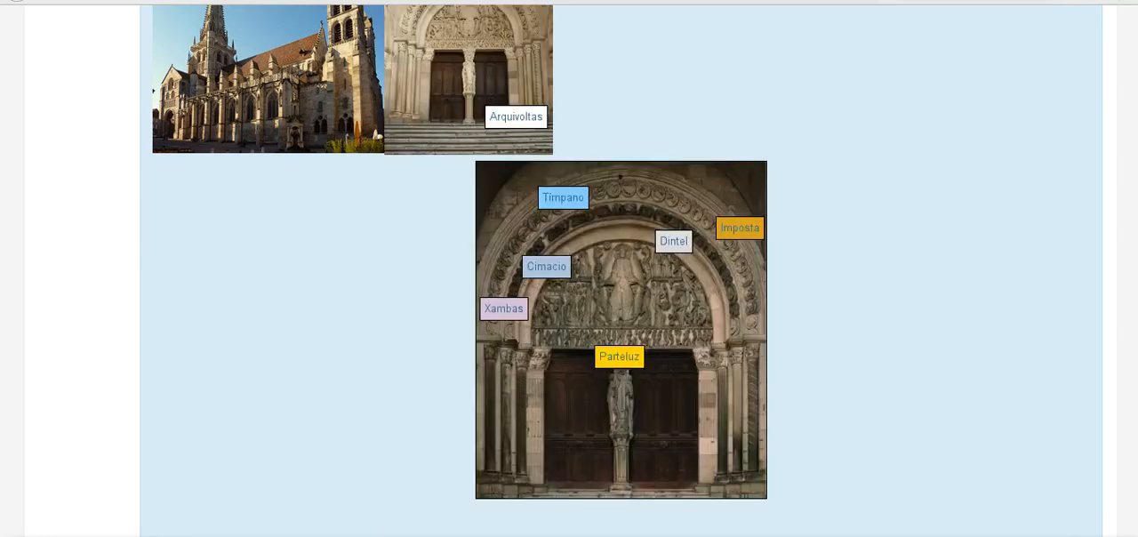
key(alt+Tab)
scroll(662, 208, up, 13)
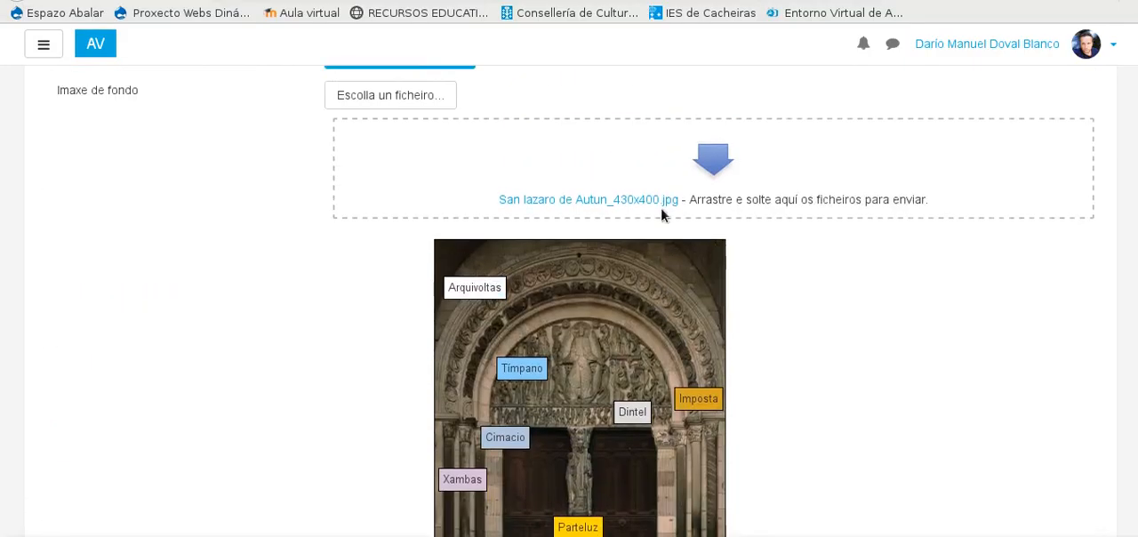
scroll(303, 266, up, 15)
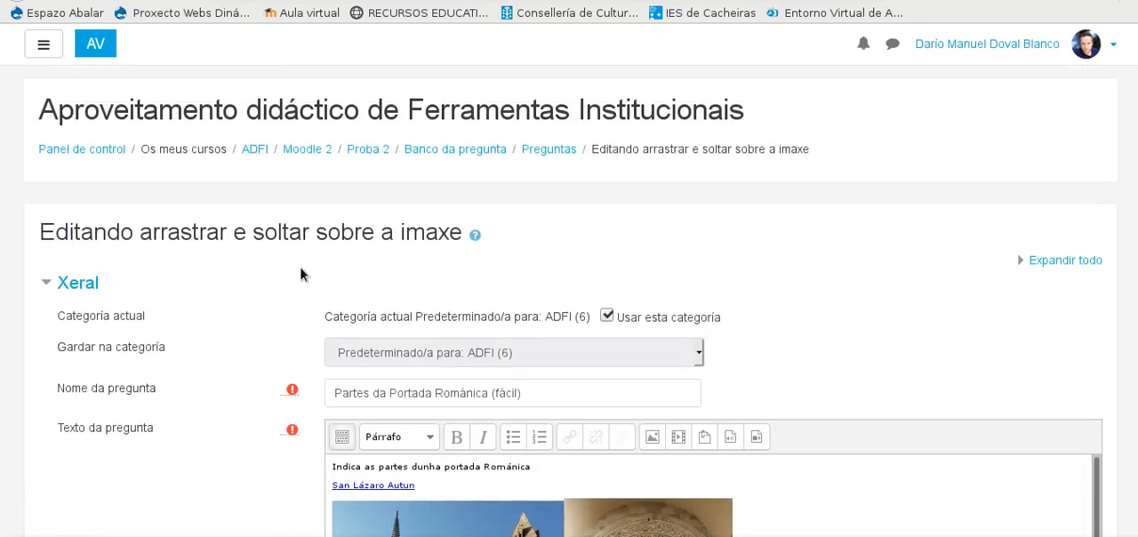
scroll(383, 258, down, 15)
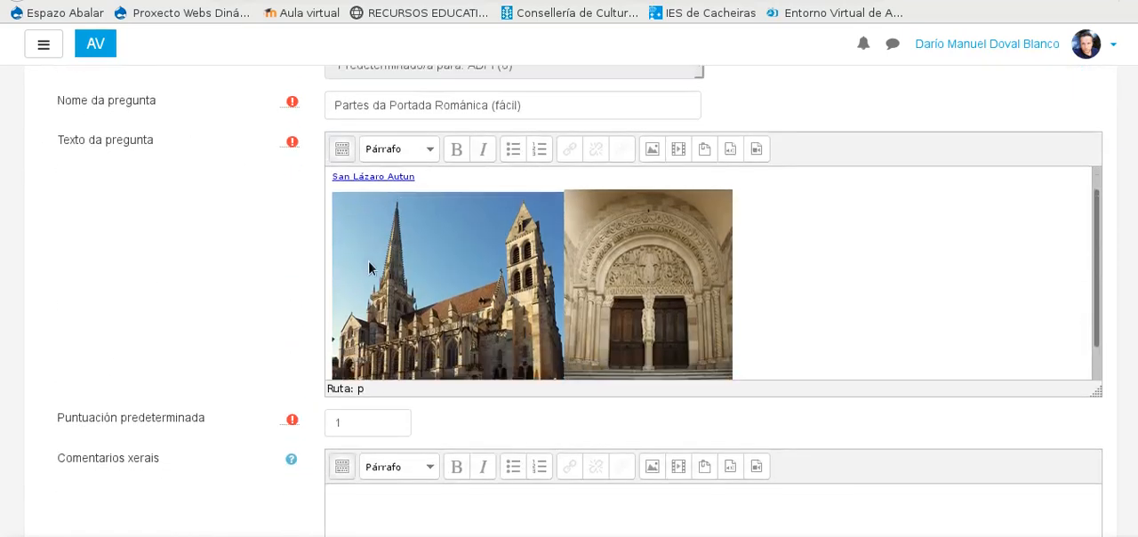
scroll(338, 279, down, 7)
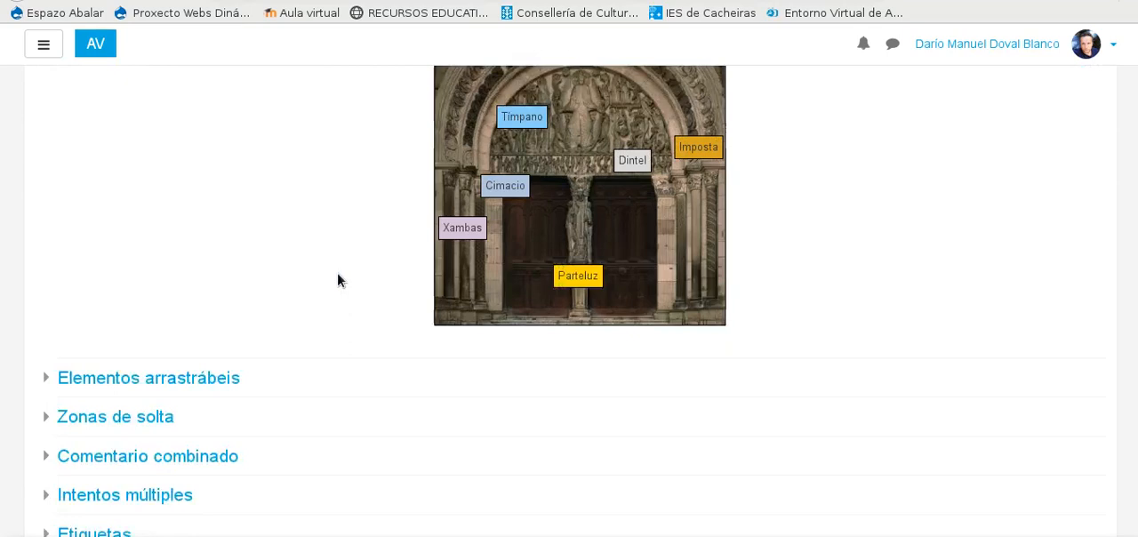
scroll(463, 278, down, 1)
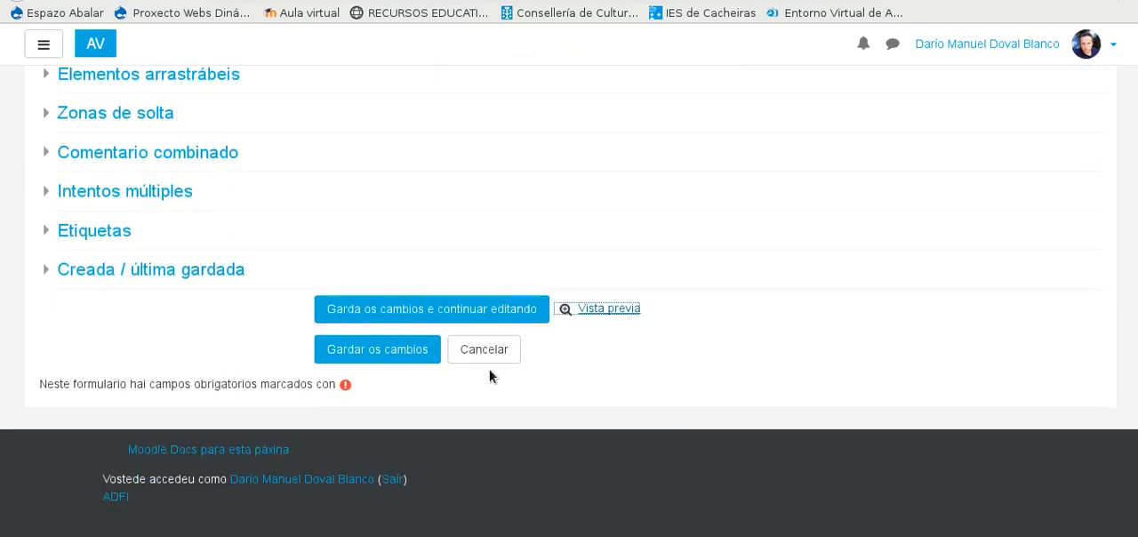
click(415, 354)
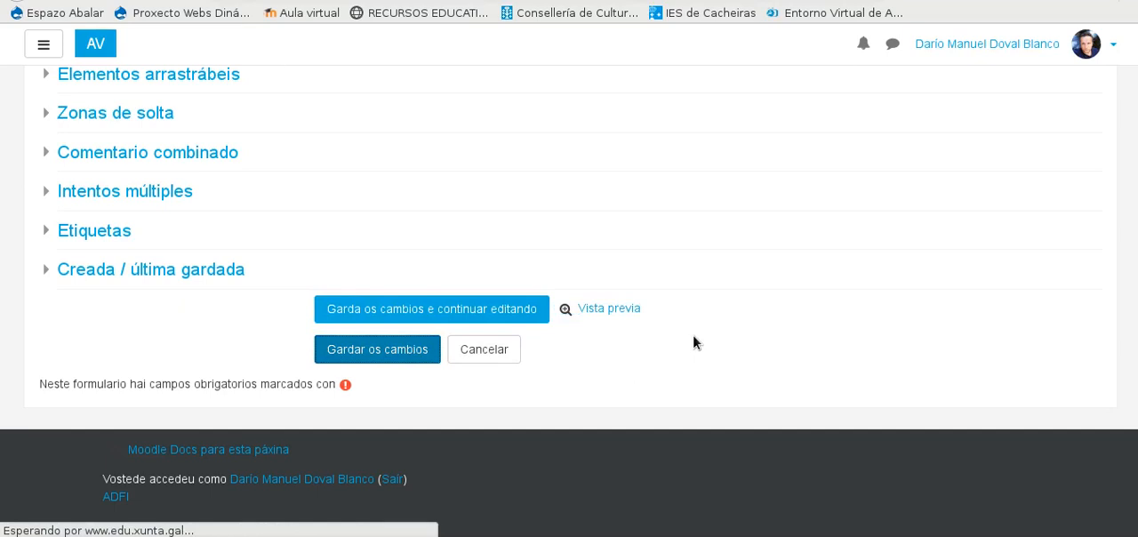
scroll(402, 339, down, 6)
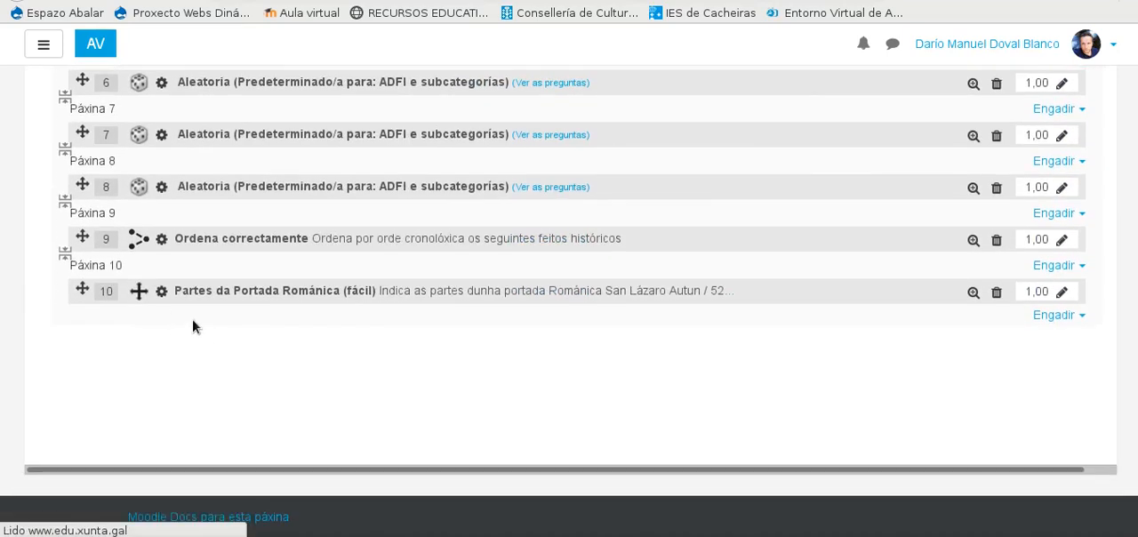